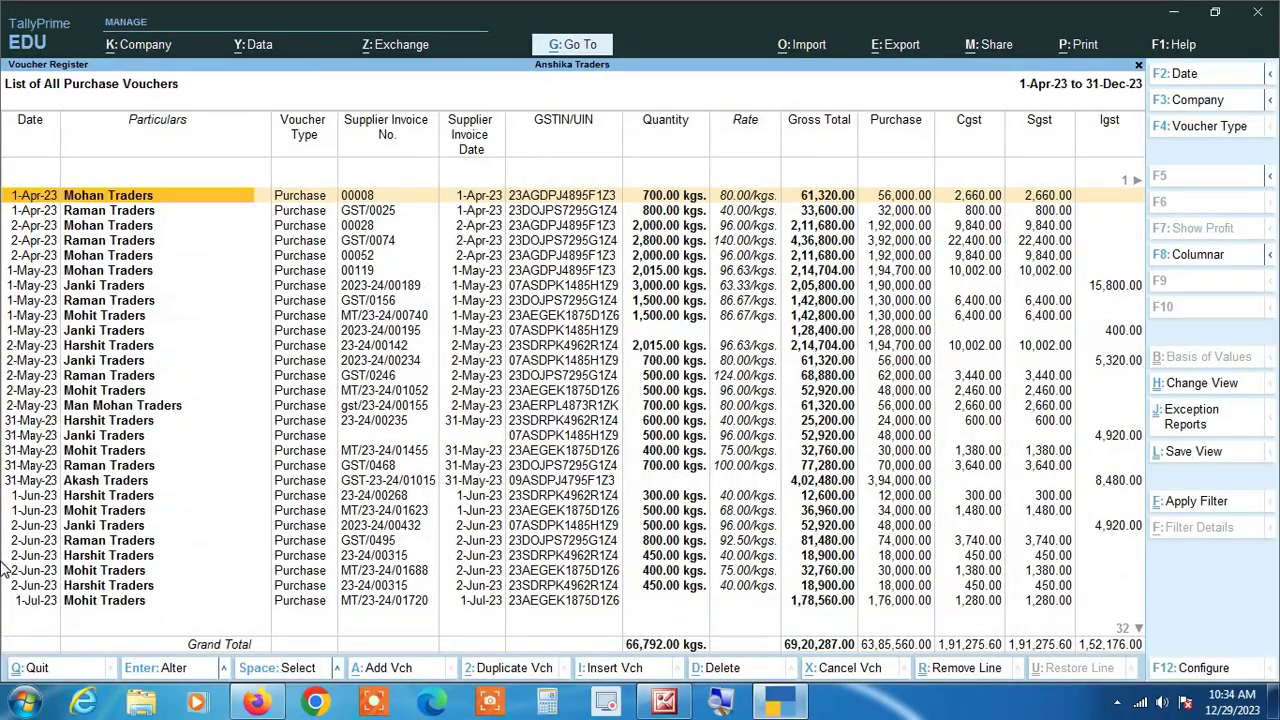
Step: Keep Condensed format and set the register's sorting method to Alphabetical (A to Z)
{"action": "key", "text": "F12"}
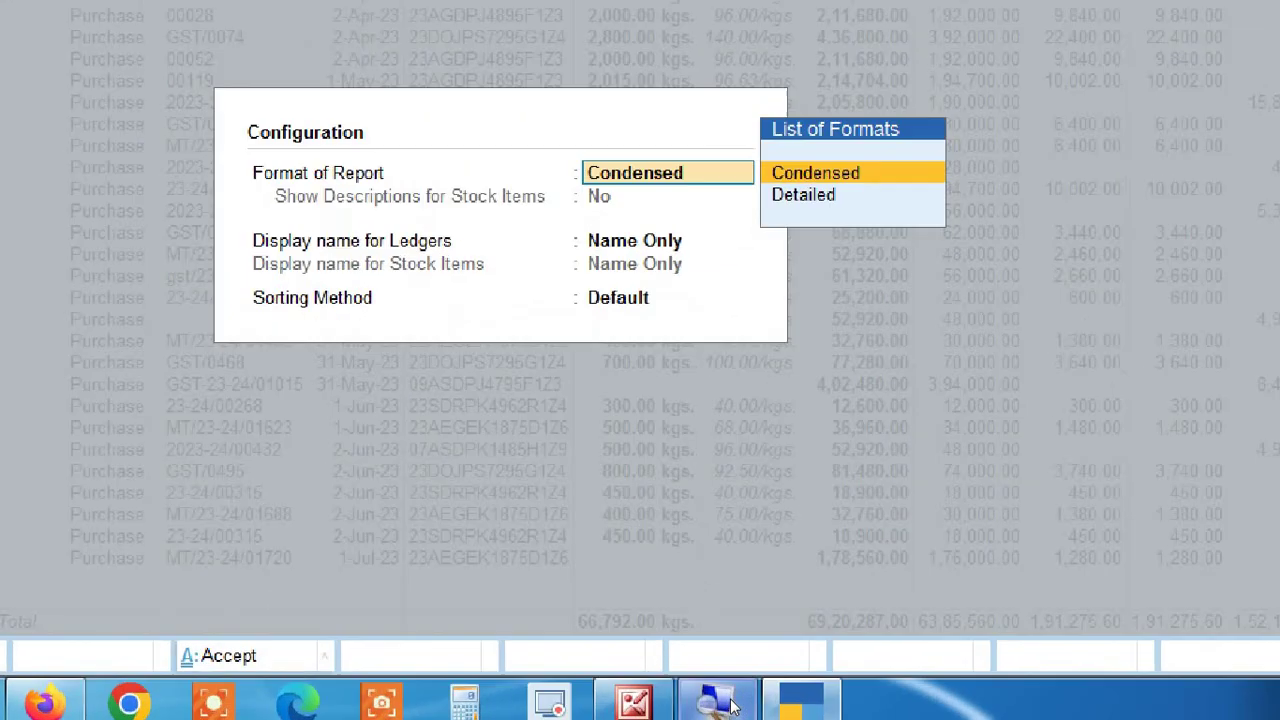
{"action": "key", "text": "Return"}
{"action": "key", "text": "Return"}
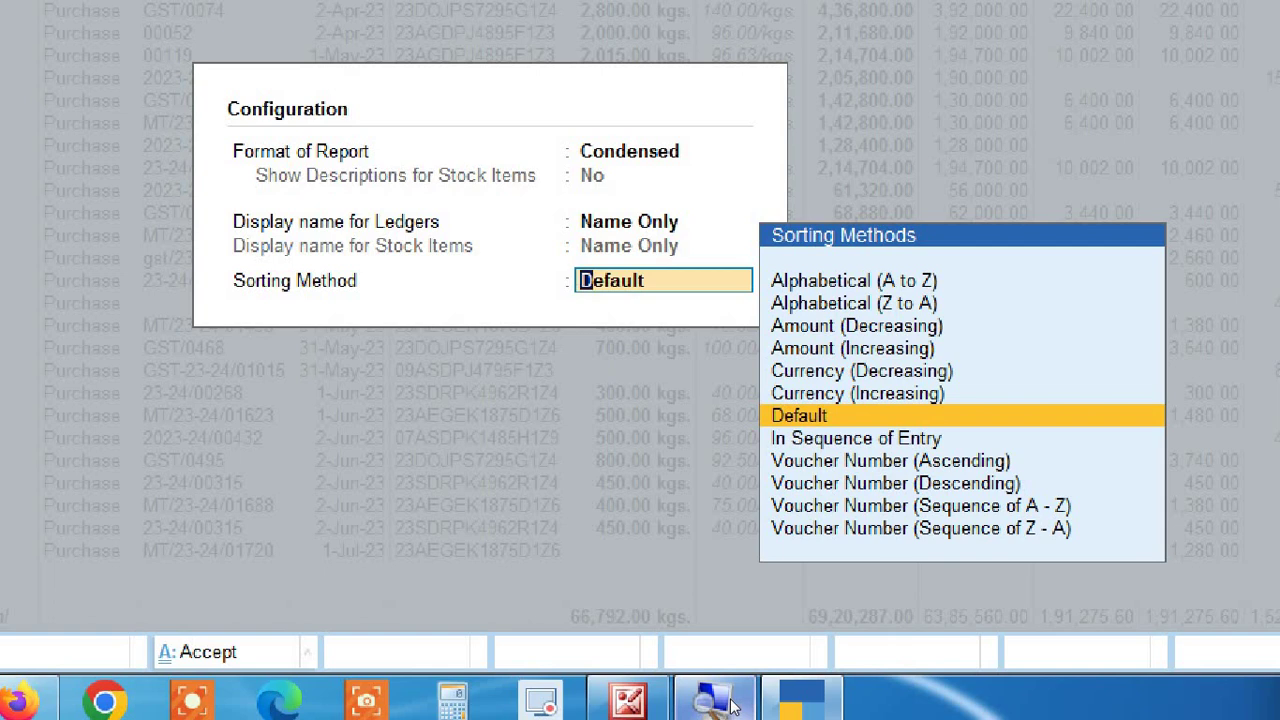
{"action": "key", "text": "Up"}
{"action": "key", "text": "Up"}
{"action": "key", "text": "Up"}
{"action": "key", "text": "Up"}
{"action": "key", "text": "Up"}
{"action": "key", "text": "Up"}
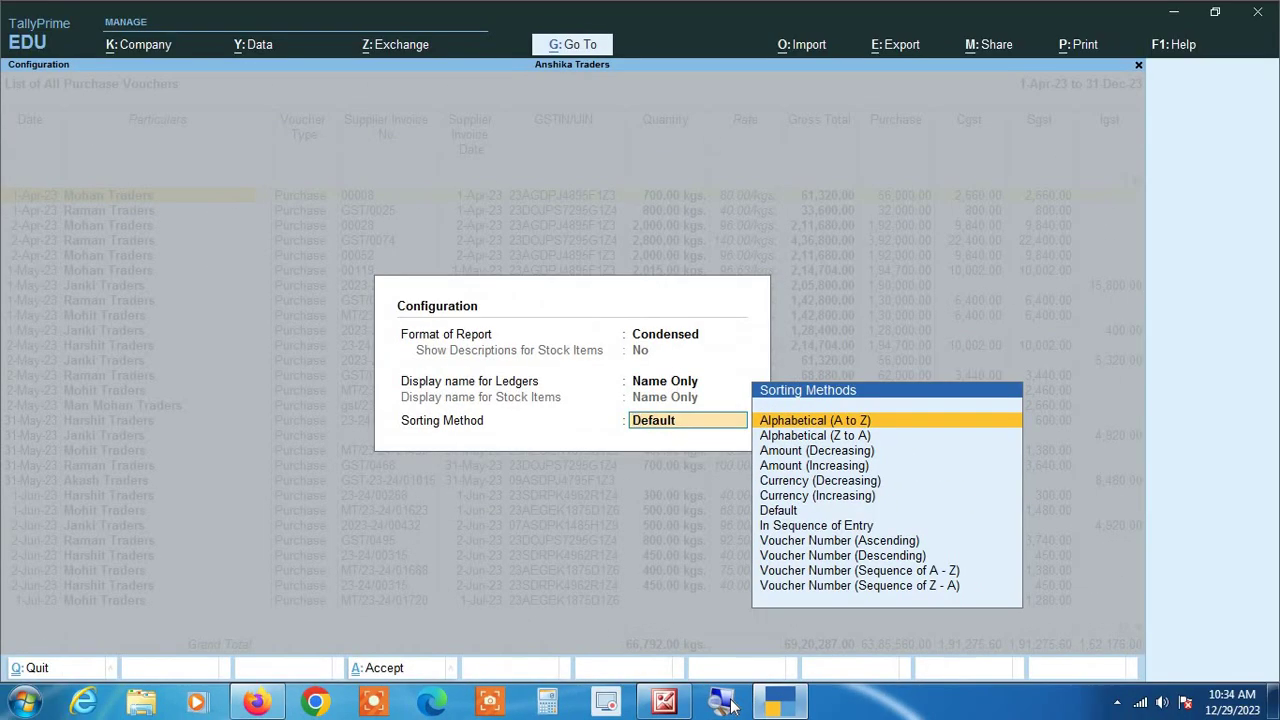
{"action": "key", "text": "Return"}
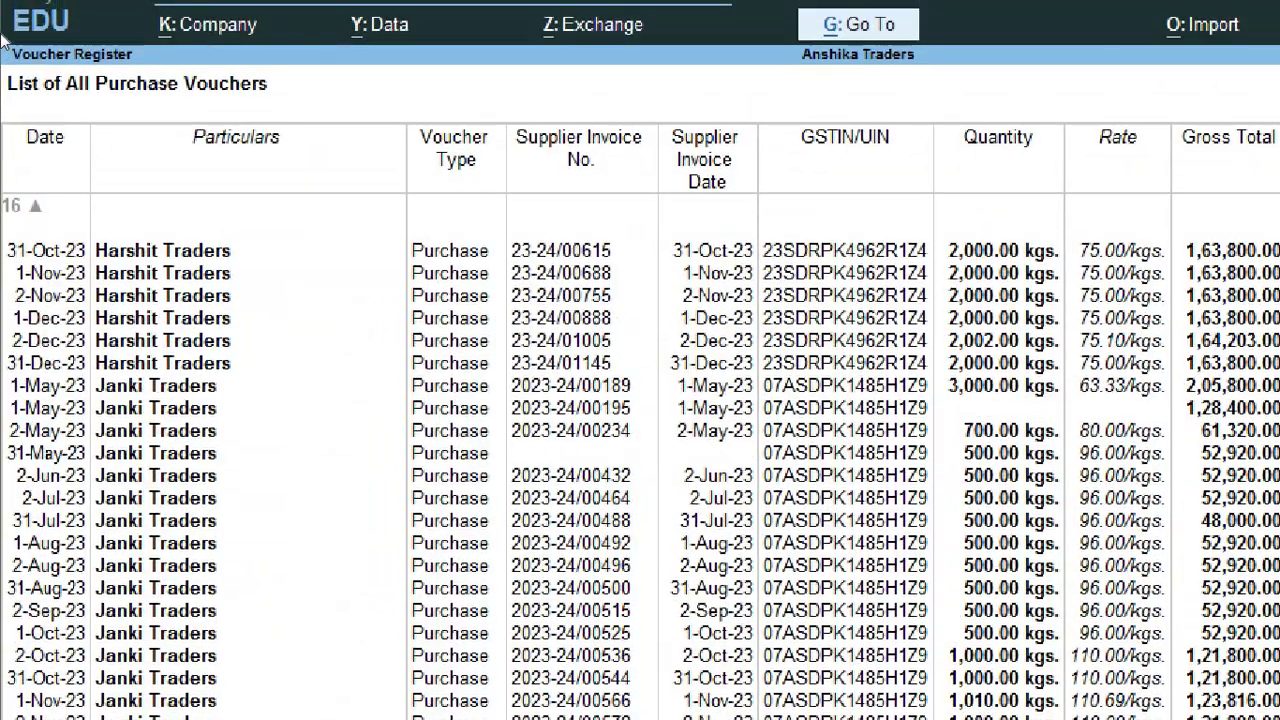
Step: Scan from Akash Traders down to the two identical 2-Jun-23 Harshit Traders vouchers
{"action": "key", "text": "Up"}
{"action": "key", "text": "Up"}
{"action": "key", "text": "Up"}
{"action": "key", "text": "Up"}
{"action": "key", "text": "Up"}
{"action": "key", "text": "Up"}
{"action": "key", "text": "Up"}
{"action": "key", "text": "Up"}
{"action": "key", "text": "Up"}
{"action": "key", "text": "Up"}
{"action": "key", "text": "Up"}
{"action": "key", "text": "Up"}
{"action": "key", "text": "Up"}
{"action": "key", "text": "Up"}
{"action": "key", "text": "Up"}
{"action": "key", "text": "Up"}
{"action": "key", "text": "Up"}
{"action": "key", "text": "Up"}
{"action": "key", "text": "Up"}
{"action": "key", "text": "Up"}
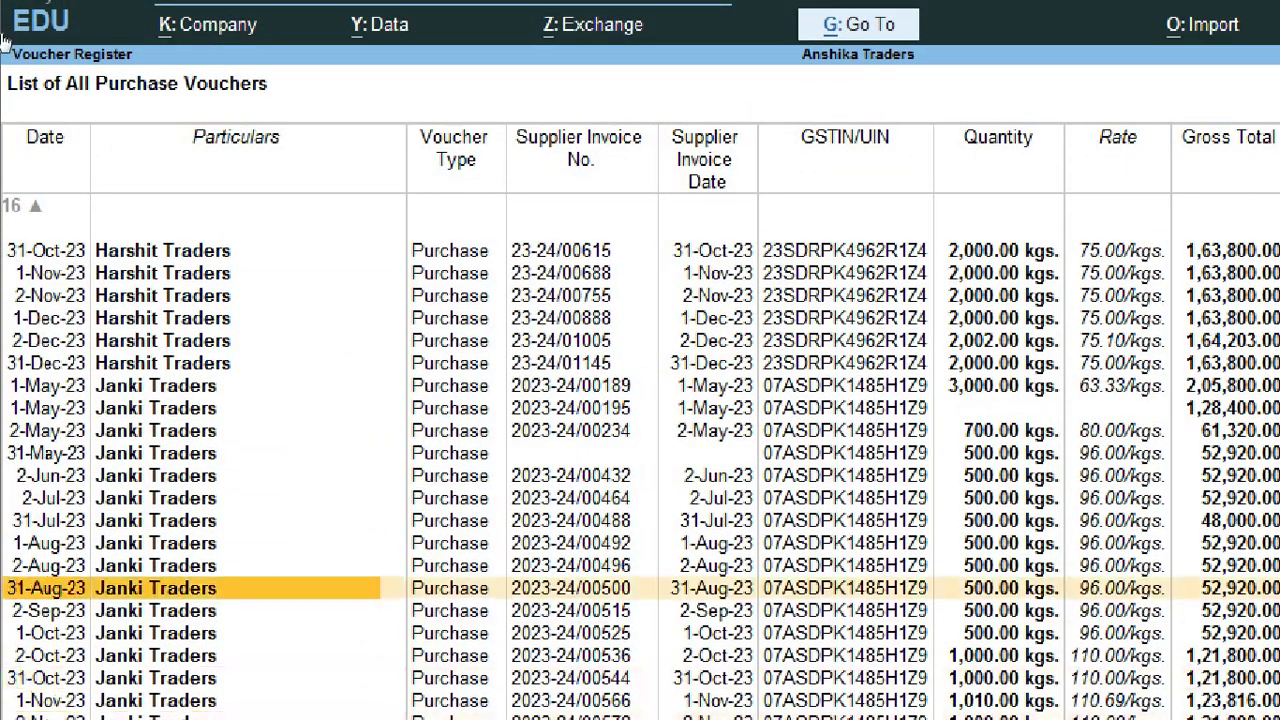
{"action": "key", "text": "Up"}
{"action": "key", "text": "Up"}
{"action": "key", "text": "Up"}
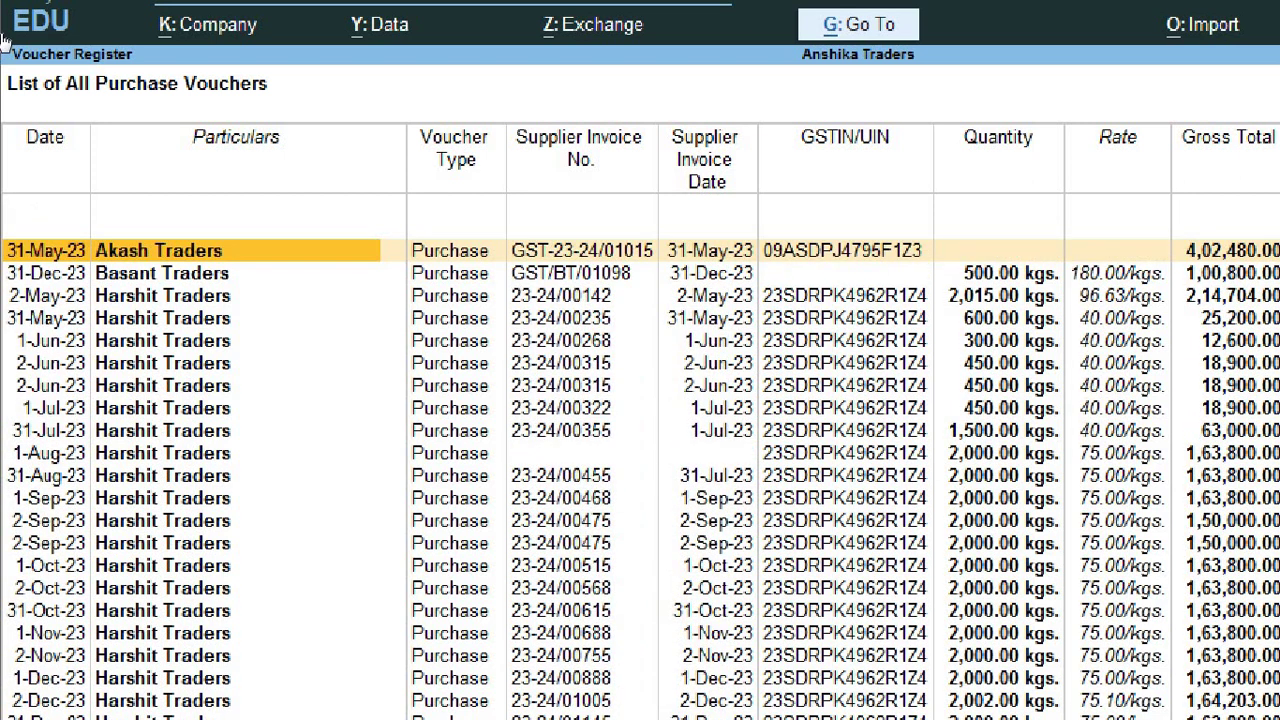
{"action": "key", "text": "Down"}
{"action": "key", "text": "Down"}
{"action": "key", "text": "Up"}
{"action": "key", "text": "Up"}
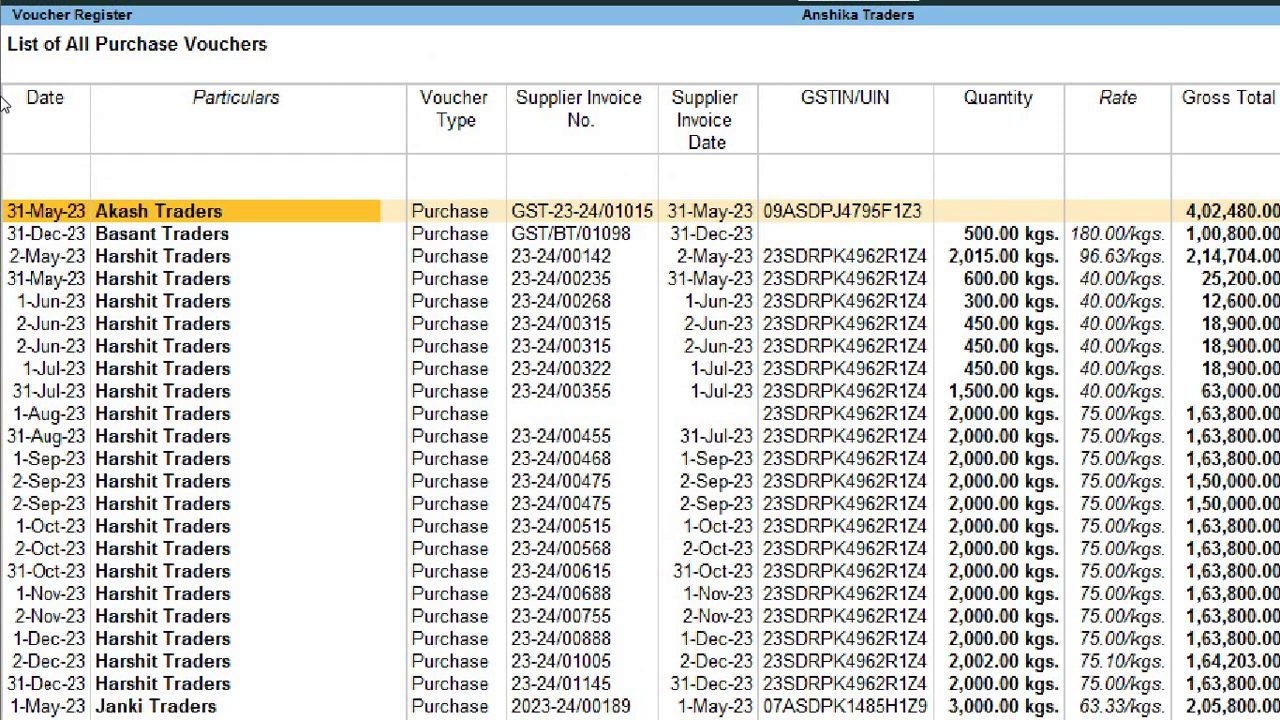
{"action": "key", "text": "Down"}
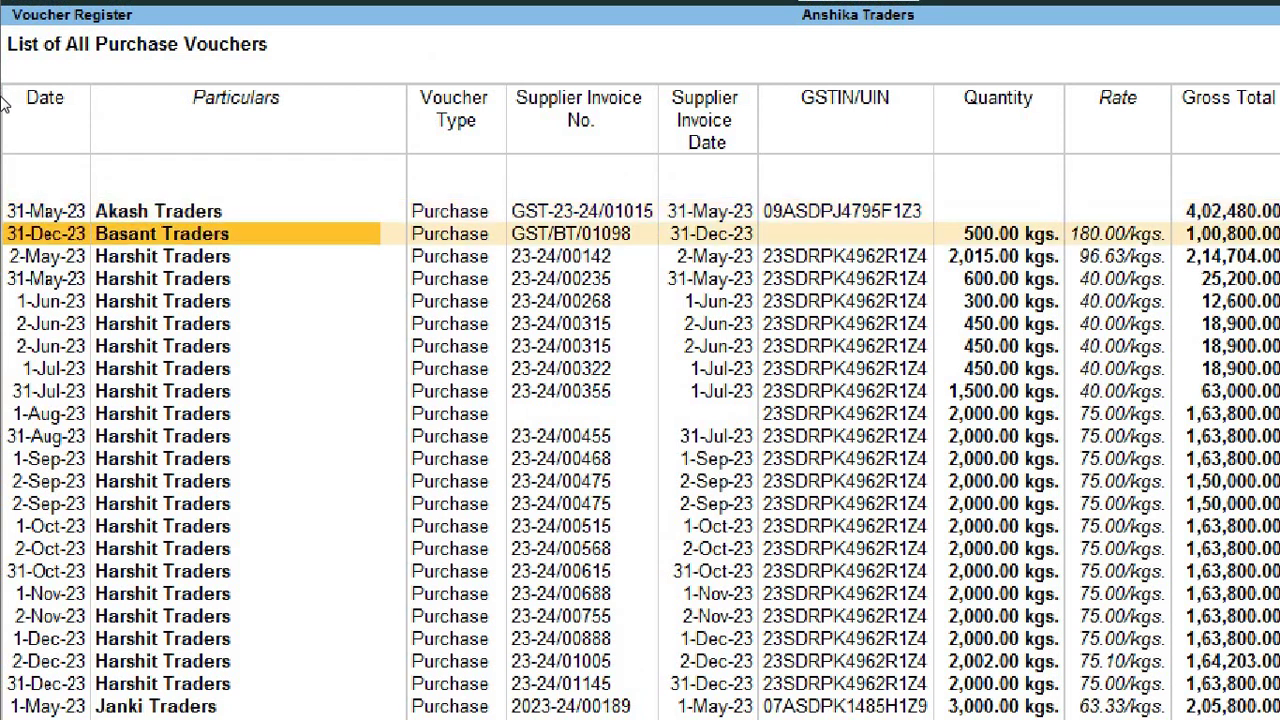
{"action": "key", "text": "Up"}
{"action": "key", "text": "Down"}
{"action": "key", "text": "Down"}
{"action": "key", "text": "Down"}
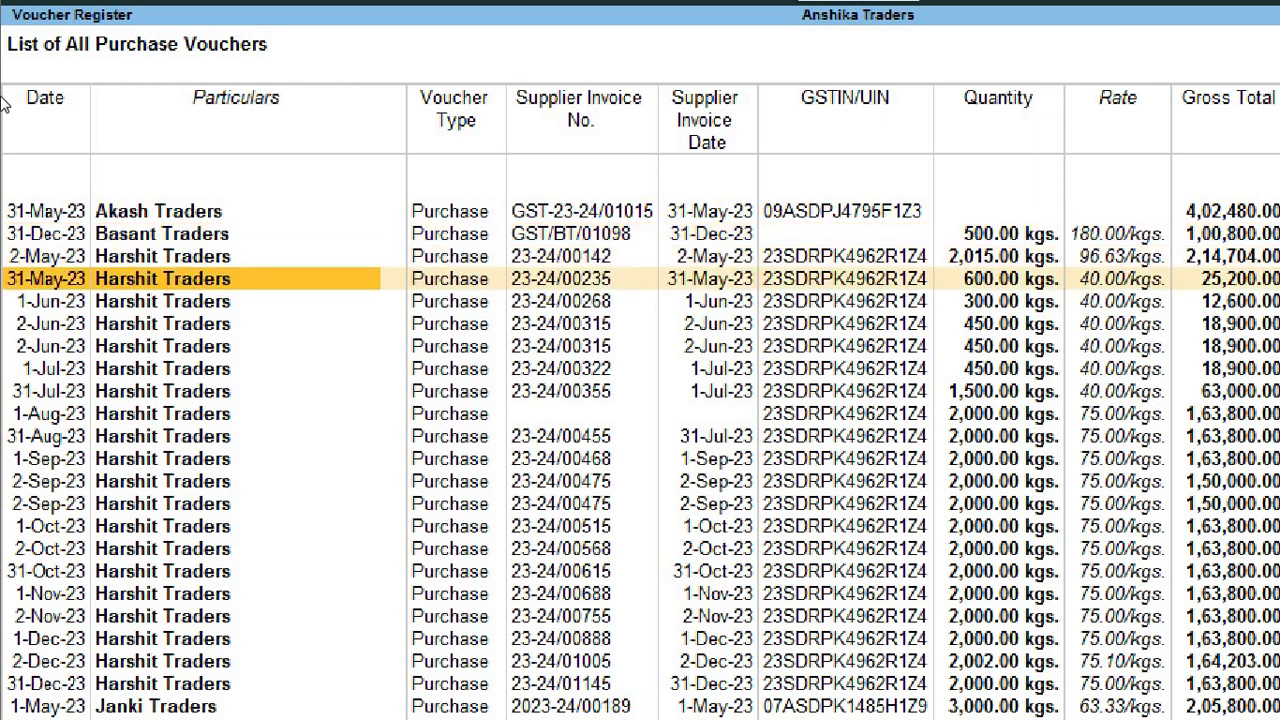
{"action": "key", "text": "Down"}
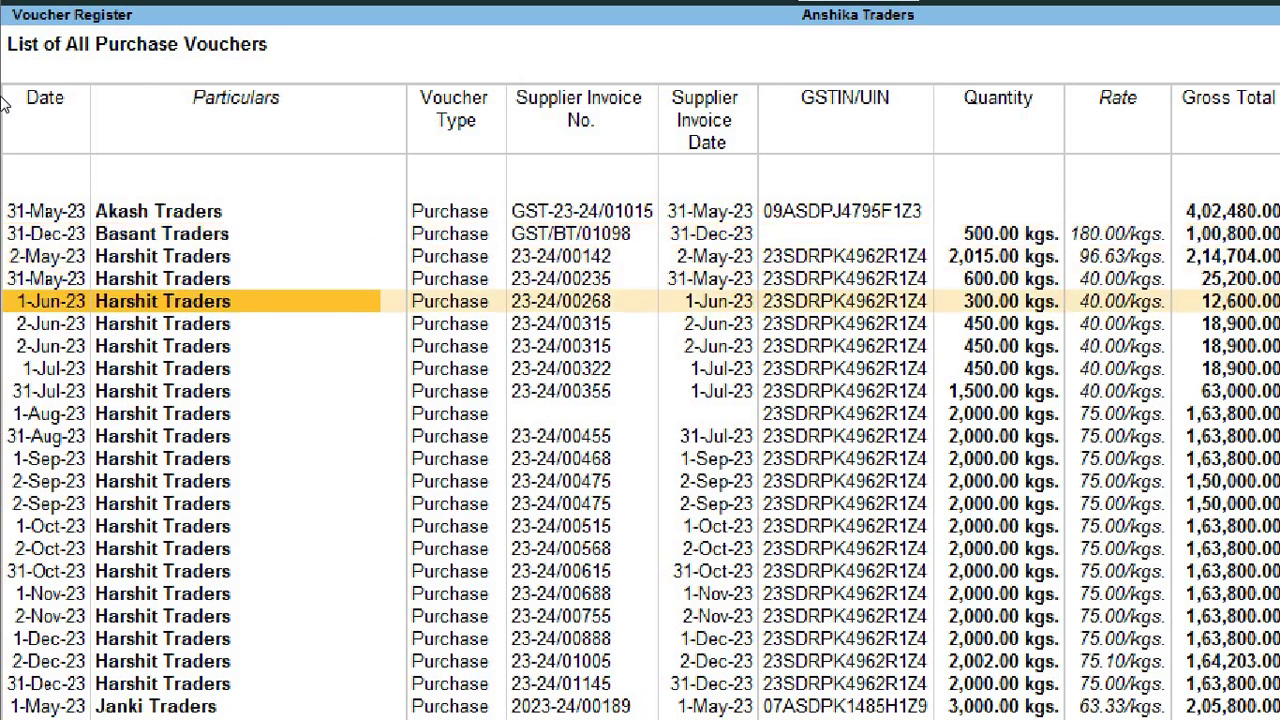
{"action": "key", "text": "Down"}
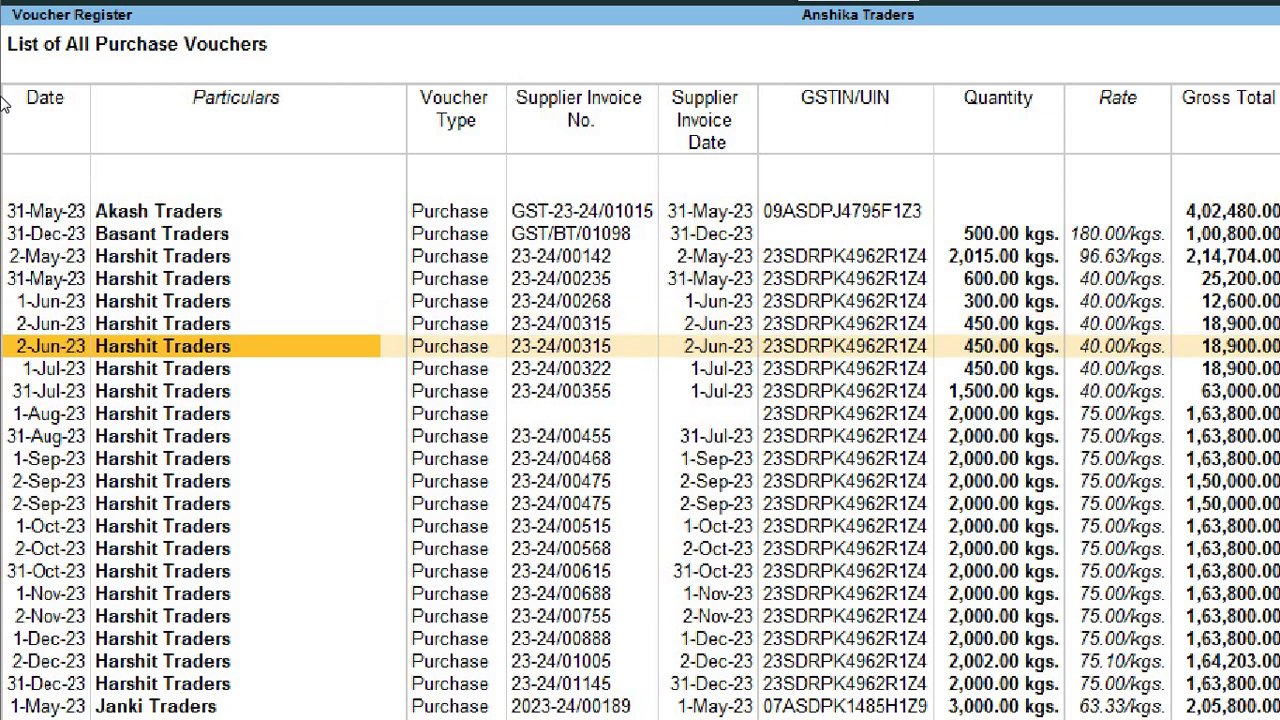
{"action": "key", "text": "Down"}
{"action": "key", "text": "Up"}
{"action": "key", "text": "Down"}
{"action": "key", "text": "Up"}
{"action": "key", "text": "Down"}
{"action": "key", "text": "Up"}
{"action": "key", "text": "Down"}
Step: Confirm both carry invoice 23-24/00315 and delete the second 2-Jun-23 voucher
{"action": "key", "text": "Right"}
{"action": "key", "text": "Right"}
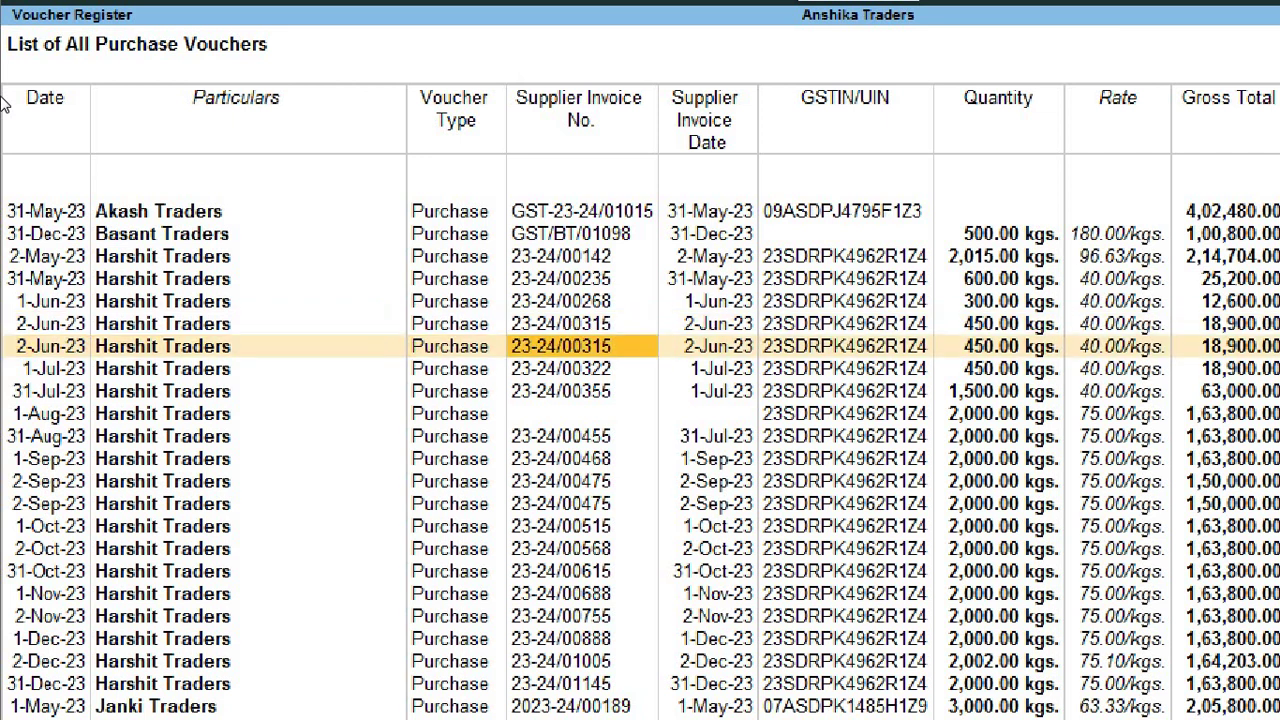
{"action": "key", "text": "Up"}
{"action": "key", "text": "Down"}
{"action": "key", "text": "Up"}
{"action": "key", "text": "Down"}
{"action": "key", "text": "alt+d"}
{"action": "key", "text": "Return"}
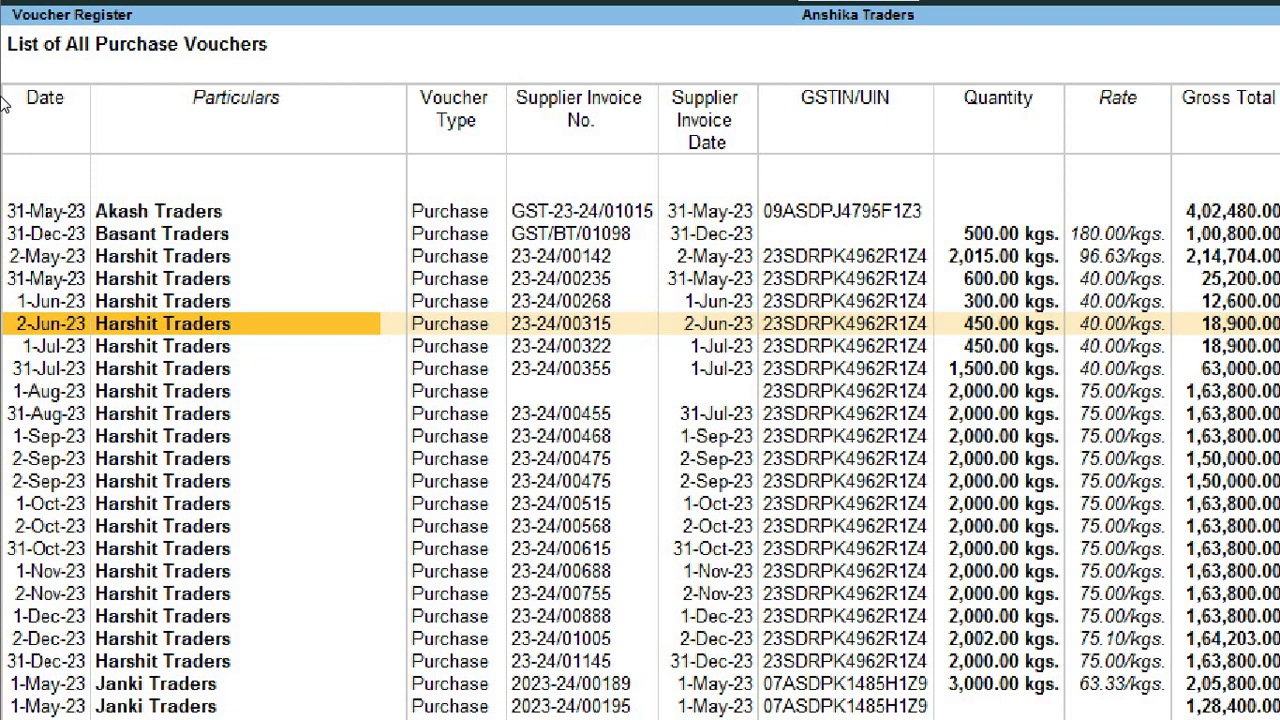
Step: Move to the second 2-Sep-23 Harshit Traders voucher's supplier invoice number
{"action": "key", "text": "Down"}
{"action": "key", "text": "Down"}
{"action": "key", "text": "Down"}
{"action": "key", "text": "Down"}
{"action": "key", "text": "Down"}
{"action": "key", "text": "Down"}
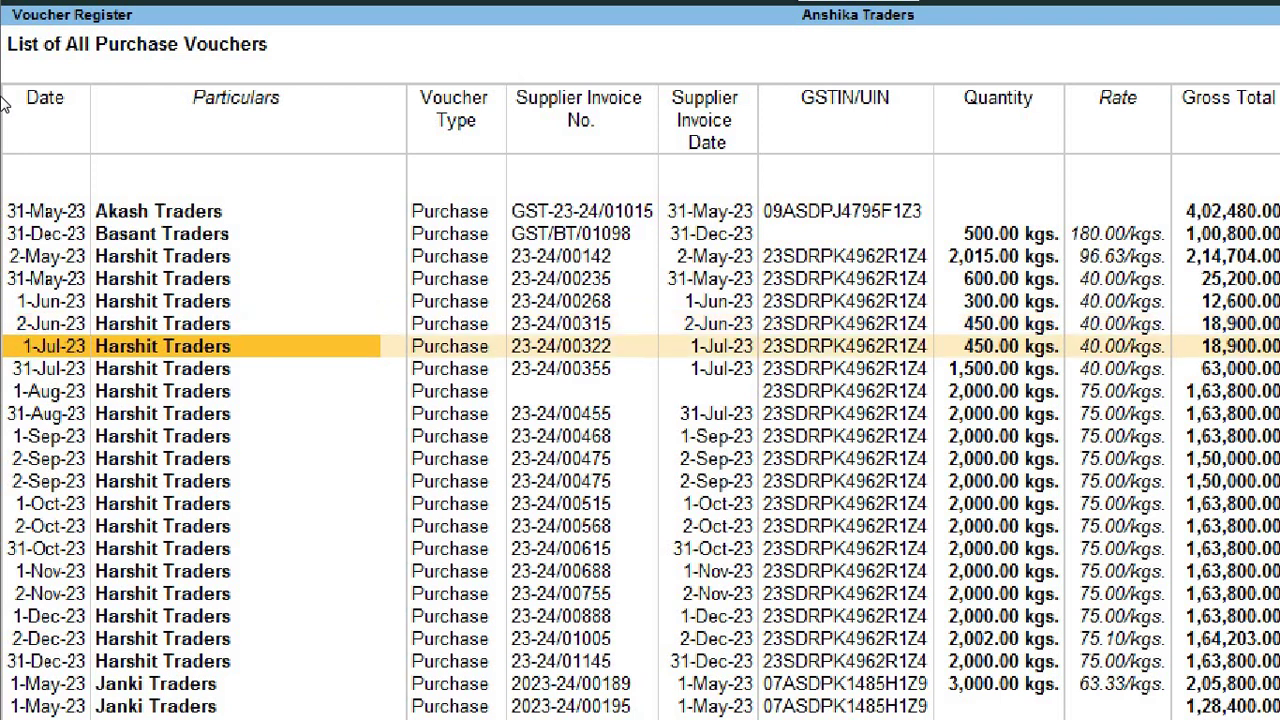
{"action": "key", "text": "Down"}
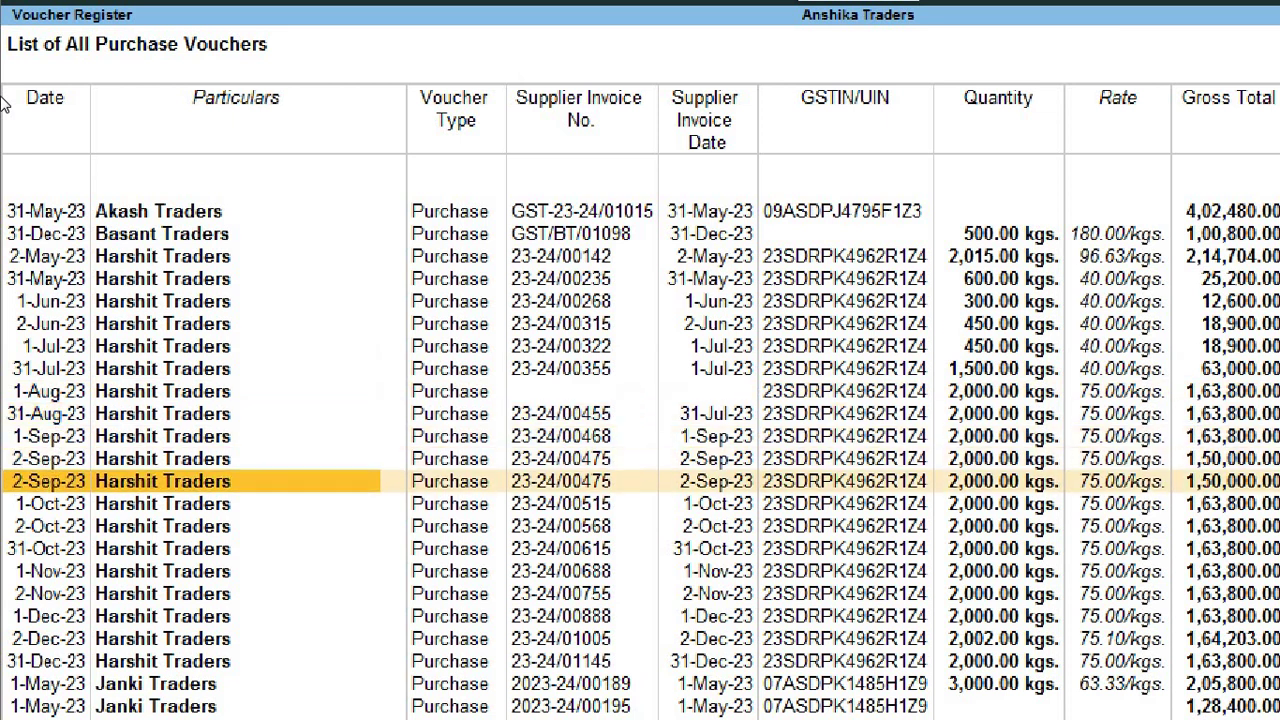
{"action": "key", "text": "Right"}
{"action": "key", "text": "Right"}
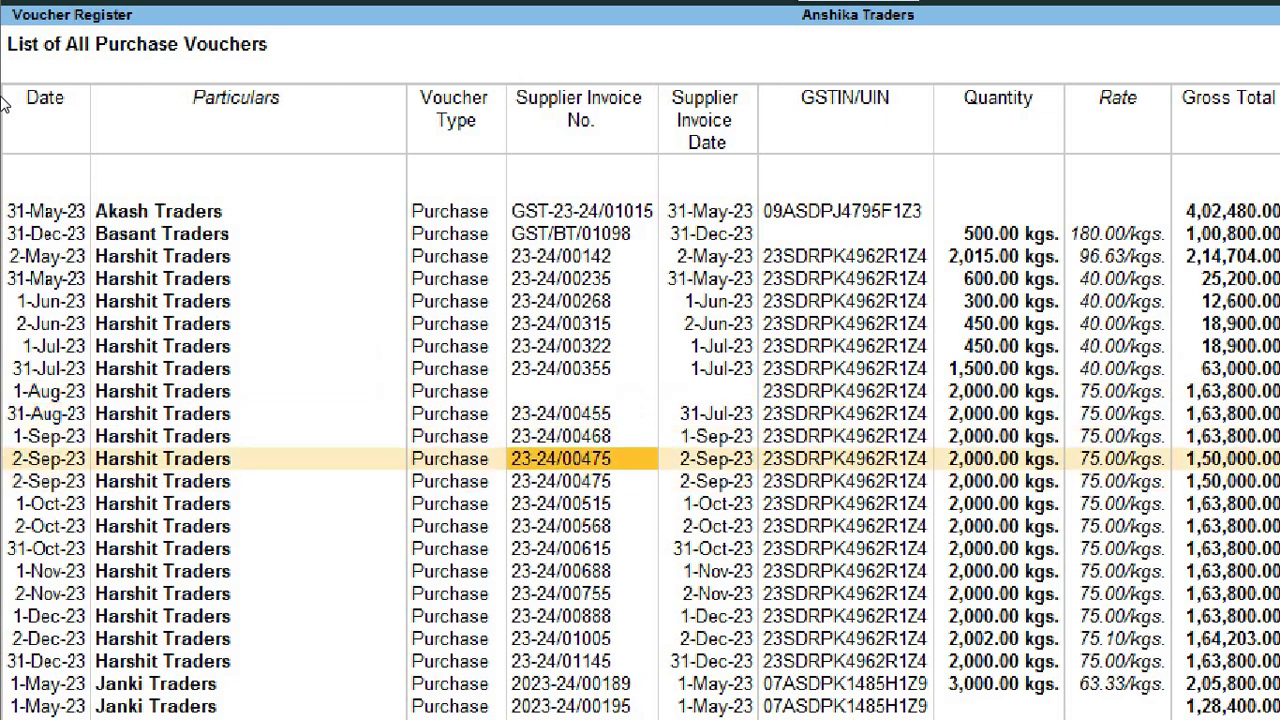
{"action": "key", "text": "alt+d"}
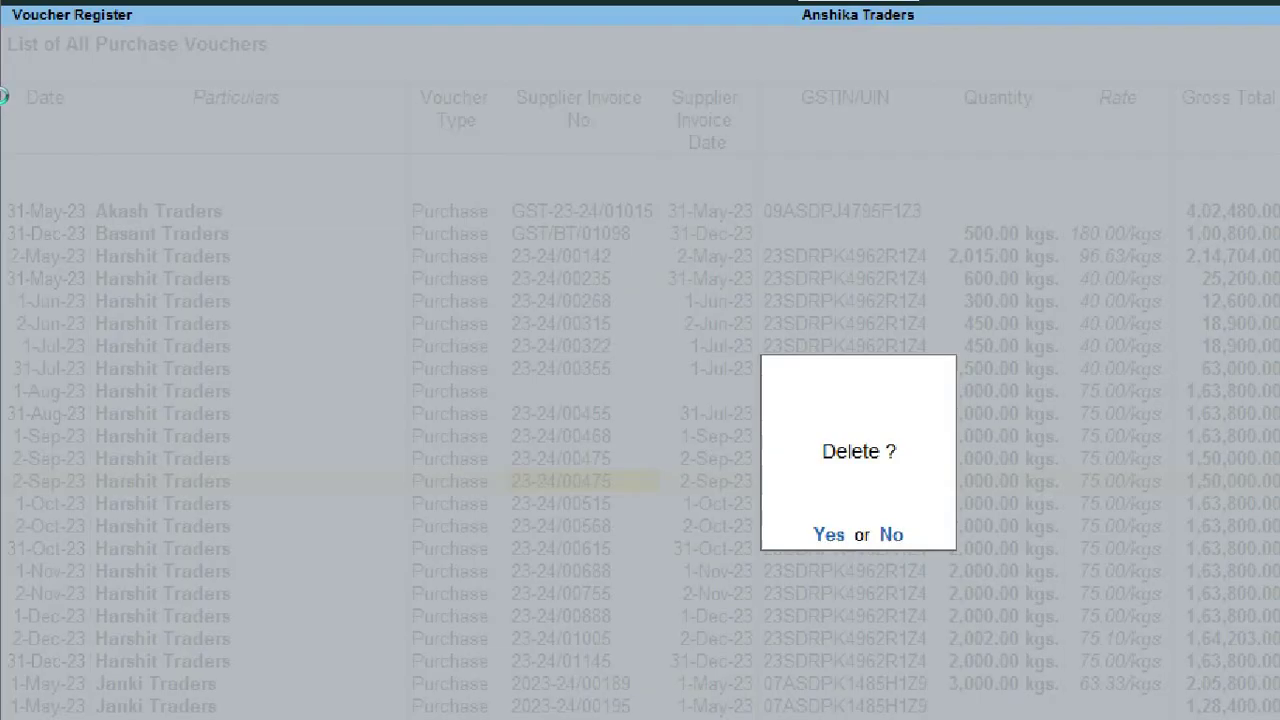
{"action": "key", "text": "Return"}
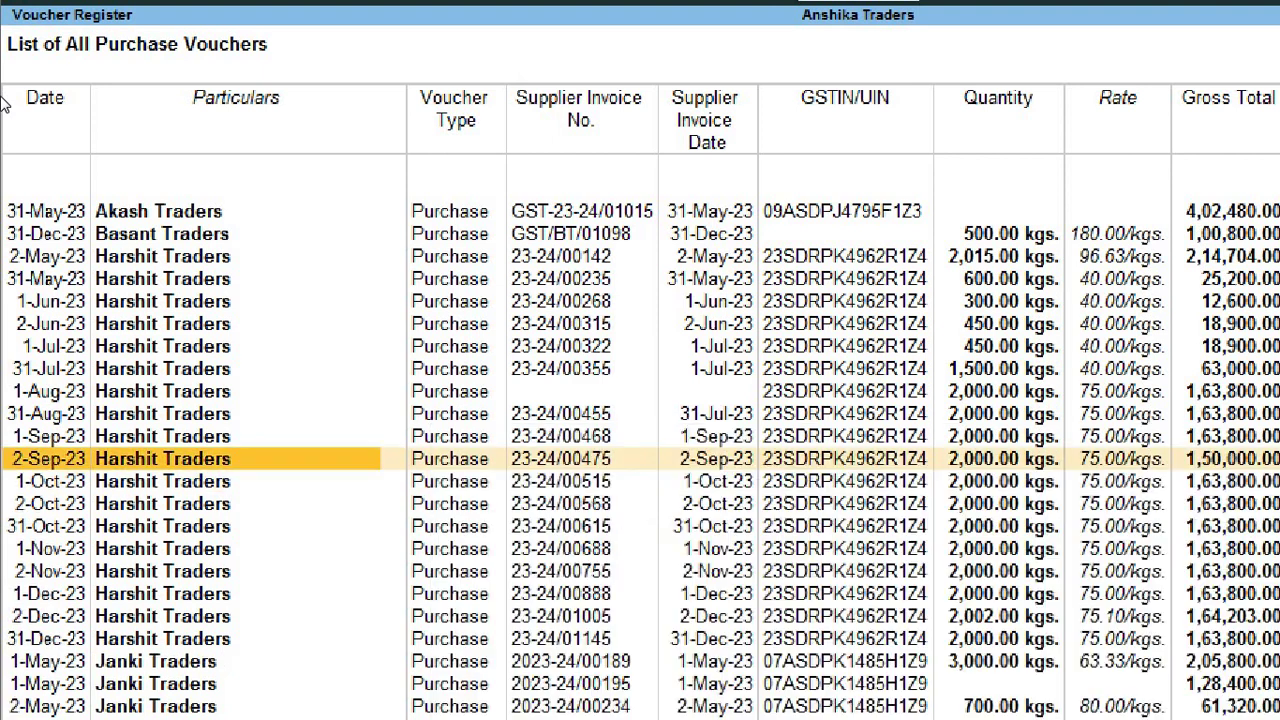
{"action": "key", "text": "Down"}
{"action": "key", "text": "Down"}
{"action": "key", "text": "Down"}
{"action": "key", "text": "Down"}
{"action": "key", "text": "Down"}
{"action": "key", "text": "Down"}
{"action": "key", "text": "Down"}
{"action": "key", "text": "Down"}
{"action": "key", "text": "Down"}
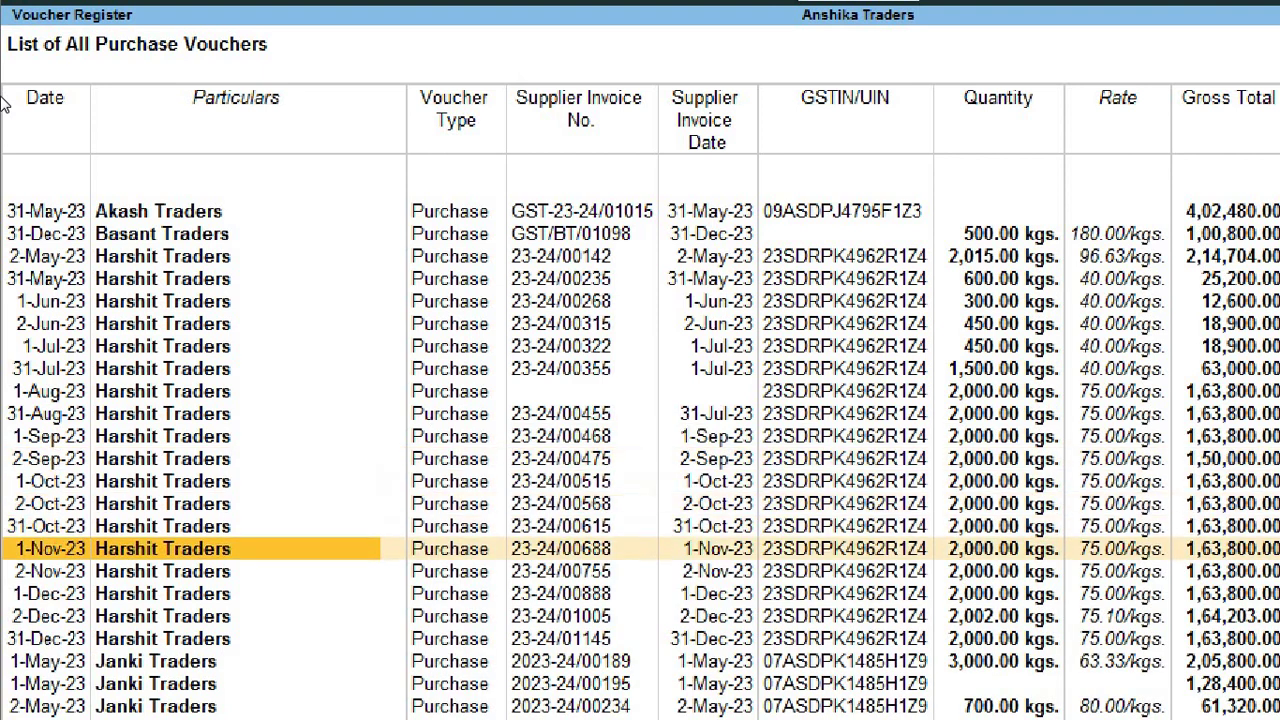
{"action": "key", "text": "Down"}
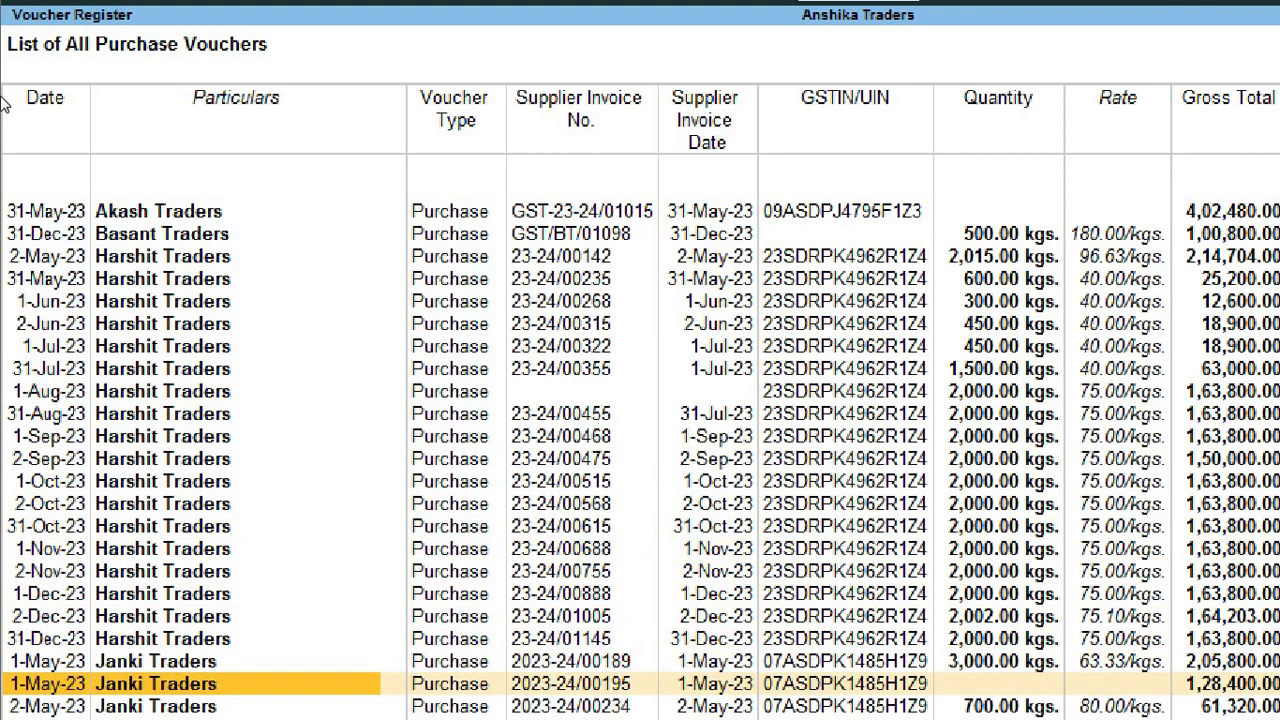
{"action": "key", "text": "Up"}
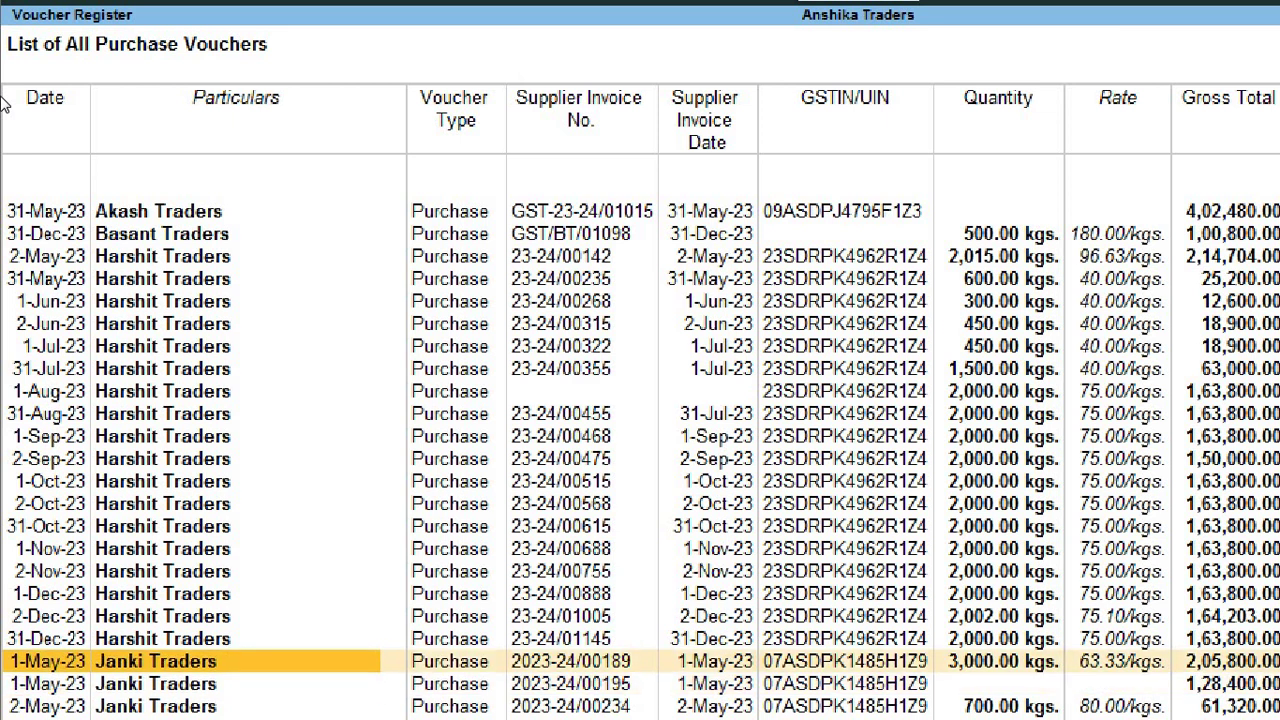
{"action": "key", "text": "Down"}
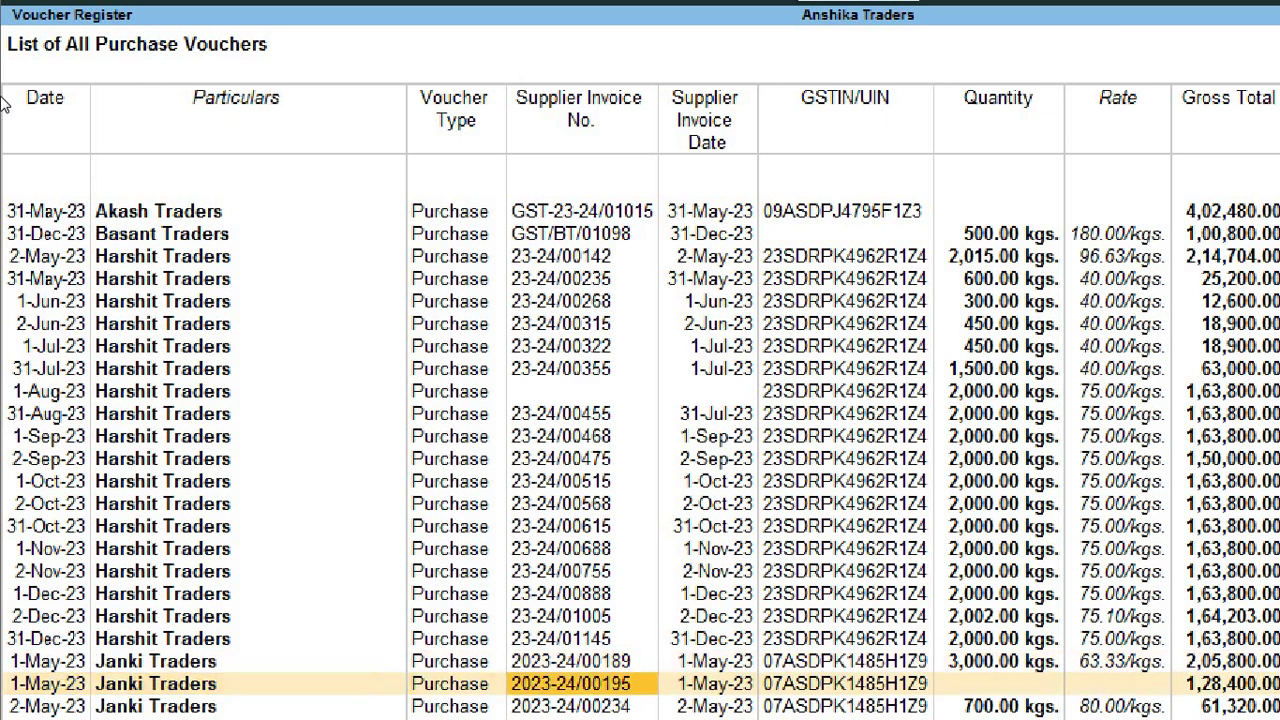
{"action": "key", "text": "Up"}
{"action": "key", "text": "Down"}
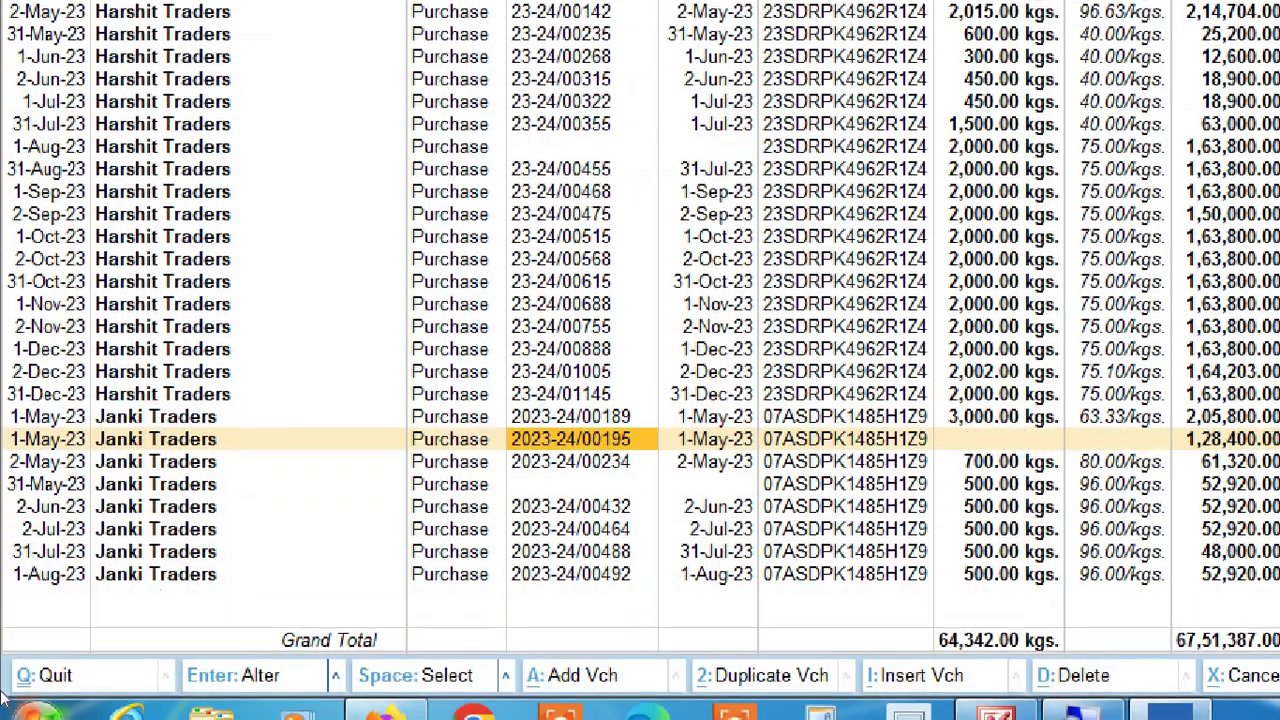
{"action": "key", "text": "Left"}
{"action": "key", "text": "Down"}
{"action": "key", "text": "Down"}
{"action": "key", "text": "Down"}
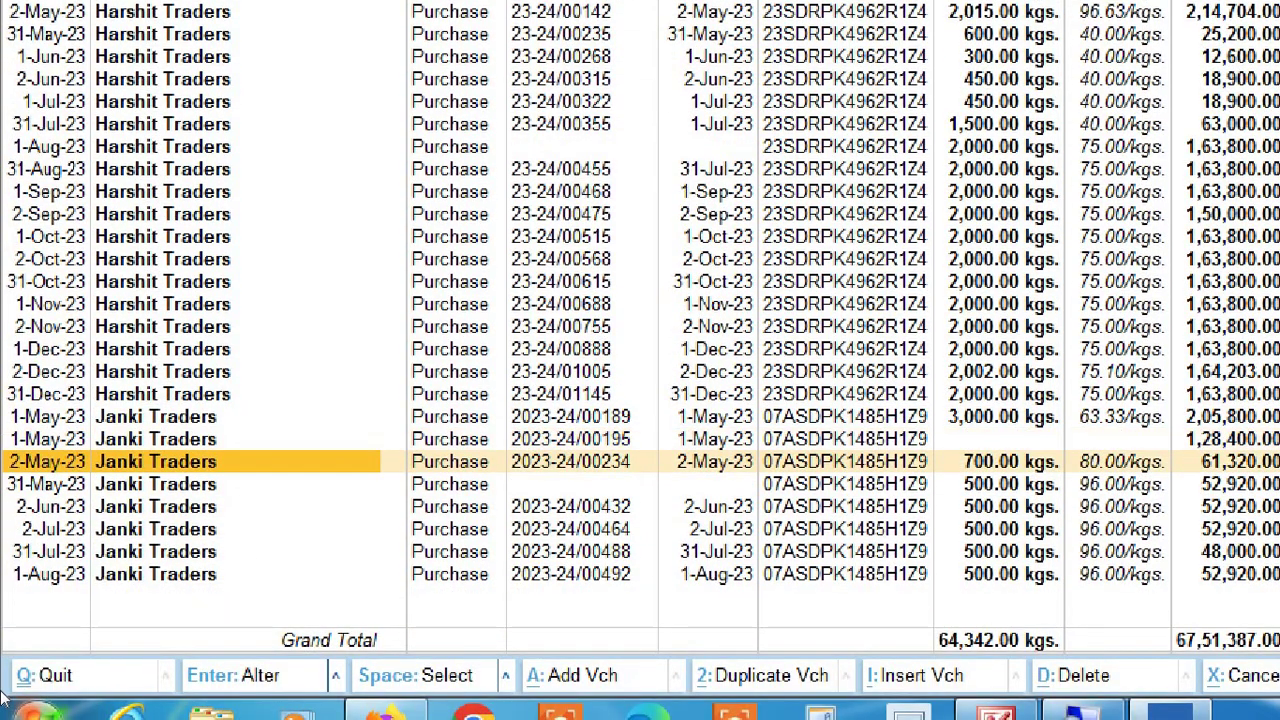
{"action": "key", "text": "Down"}
{"action": "key", "text": "Down"}
{"action": "key", "text": "Down"}
{"action": "key", "text": "Down"}
{"action": "key", "text": "Down"}
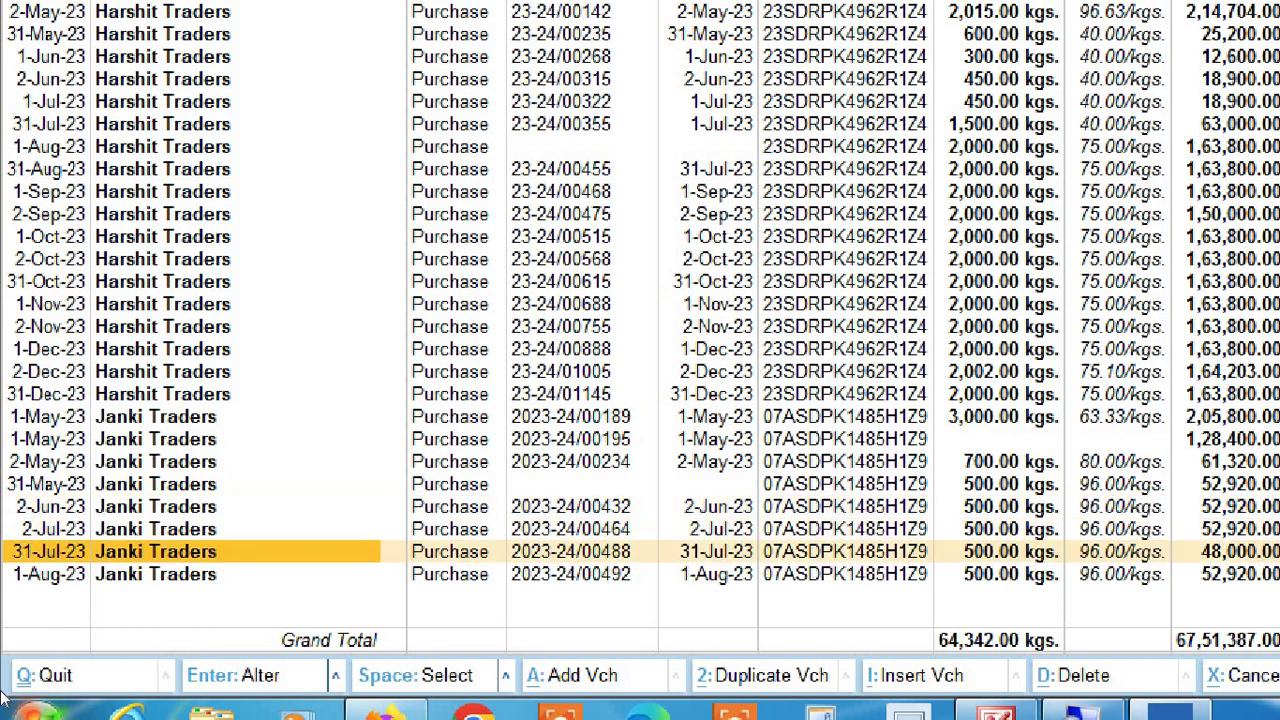
{"action": "key", "text": "Down"}
{"action": "key", "text": "Down"}
{"action": "key", "text": "Down"}
{"action": "key", "text": "Down"}
{"action": "key", "text": "Down"}
{"action": "key", "text": "Down"}
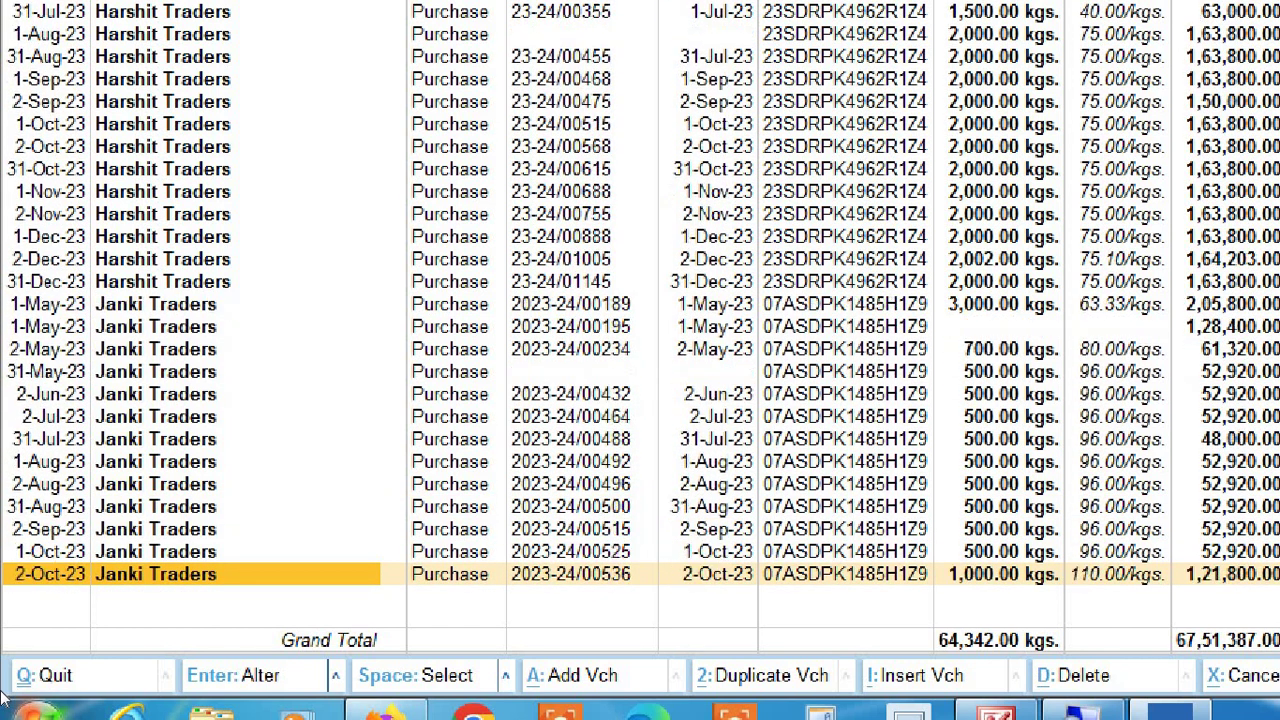
{"action": "key", "text": "Down"}
{"action": "key", "text": "Down"}
{"action": "key", "text": "Down"}
{"action": "key", "text": "Down"}
{"action": "key", "text": "Down"}
{"action": "key", "text": "Down"}
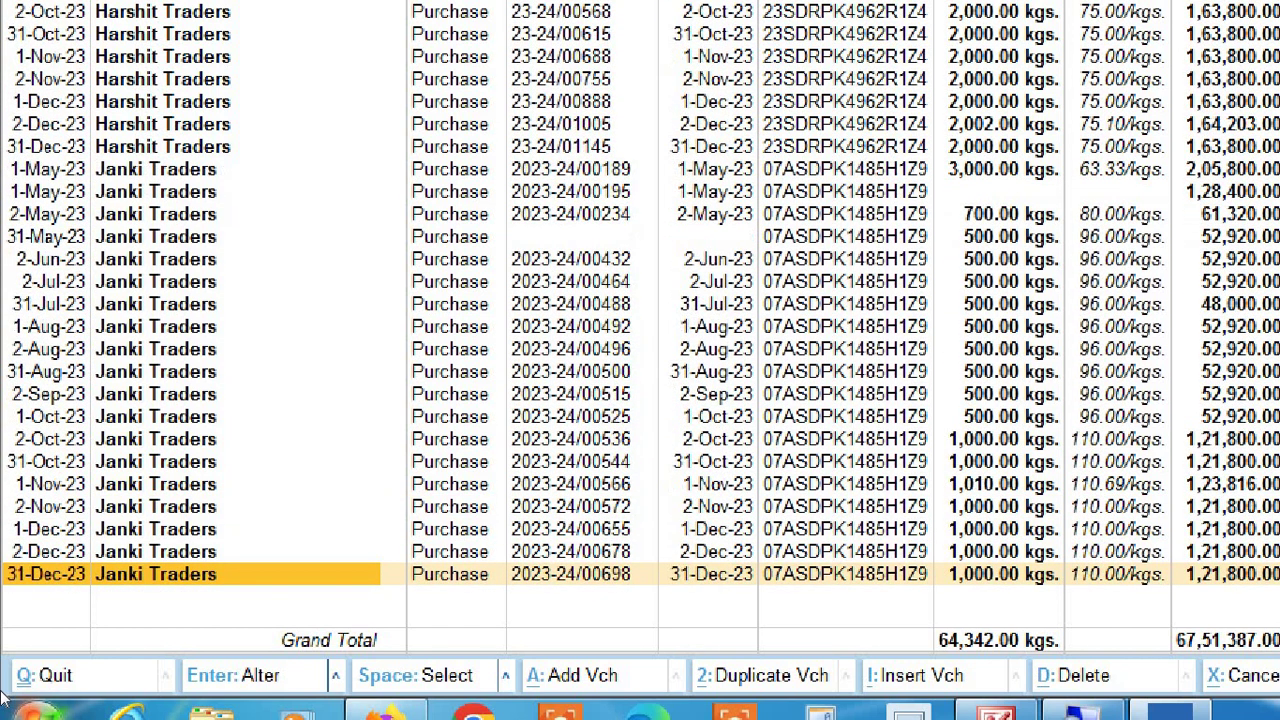
{"action": "key", "text": "Down"}
{"action": "key", "text": "Down"}
{"action": "key", "text": "Down"}
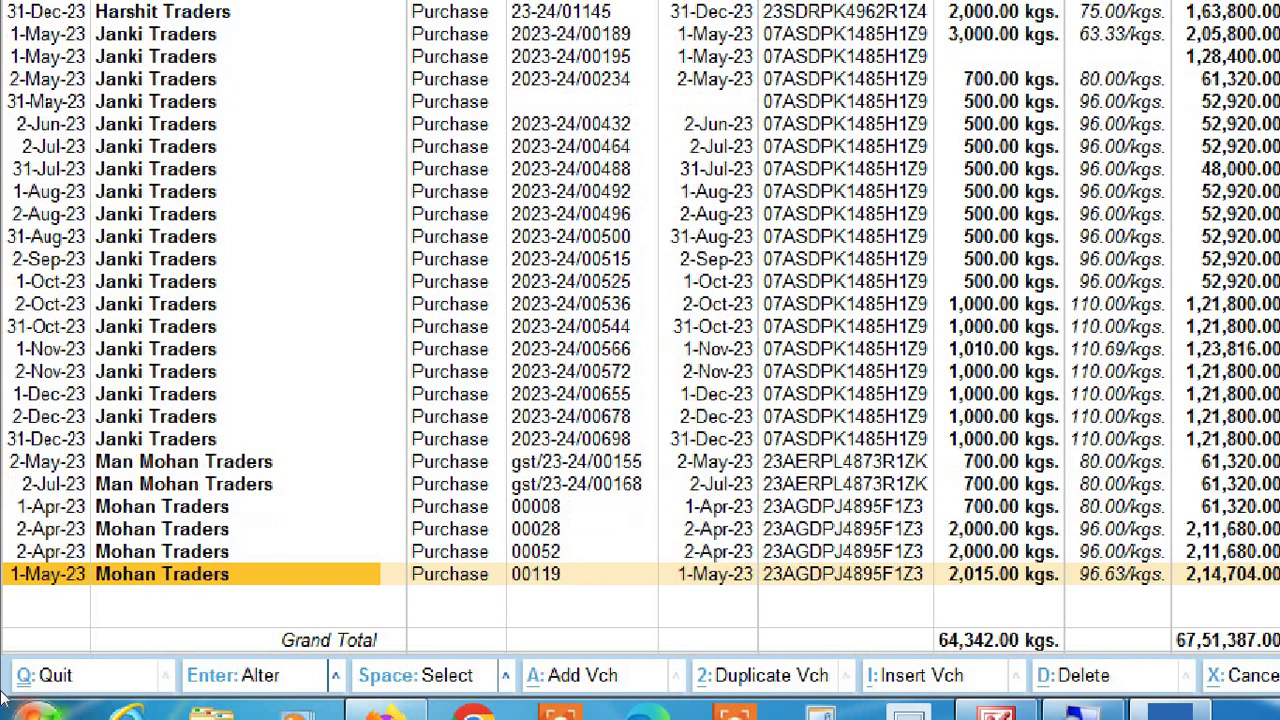
{"action": "key", "text": "Up"}
{"action": "key", "text": "Up"}
{"action": "key", "text": "Up"}
{"action": "key", "text": "Down"}
{"action": "key", "text": "Up"}
{"action": "key", "text": "Down"}
{"action": "key", "text": "Right"}
{"action": "key", "text": "Right"}
{"action": "key", "text": "Up"}
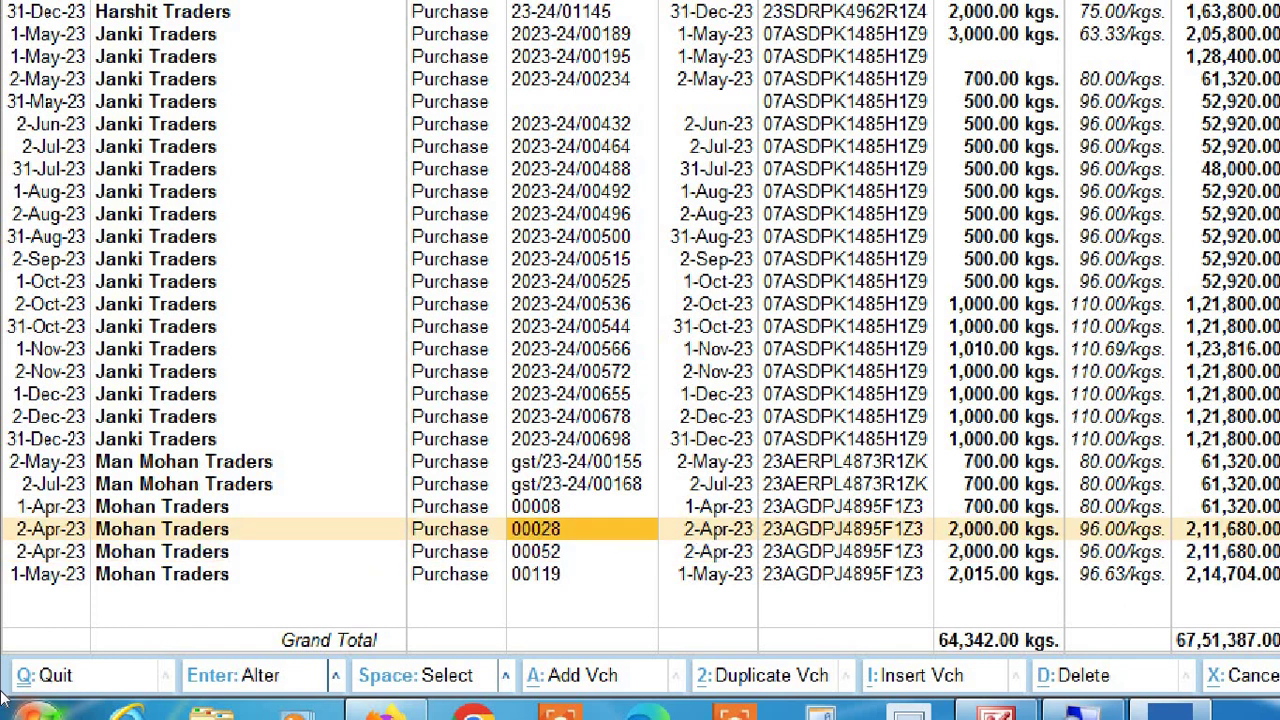
{"action": "key", "text": "Left"}
{"action": "key", "text": "Left"}
{"action": "key", "text": "Down"}
{"action": "key", "text": "Down"}
{"action": "key", "text": "Down"}
{"action": "key", "text": "Down"}
{"action": "key", "text": "Down"}
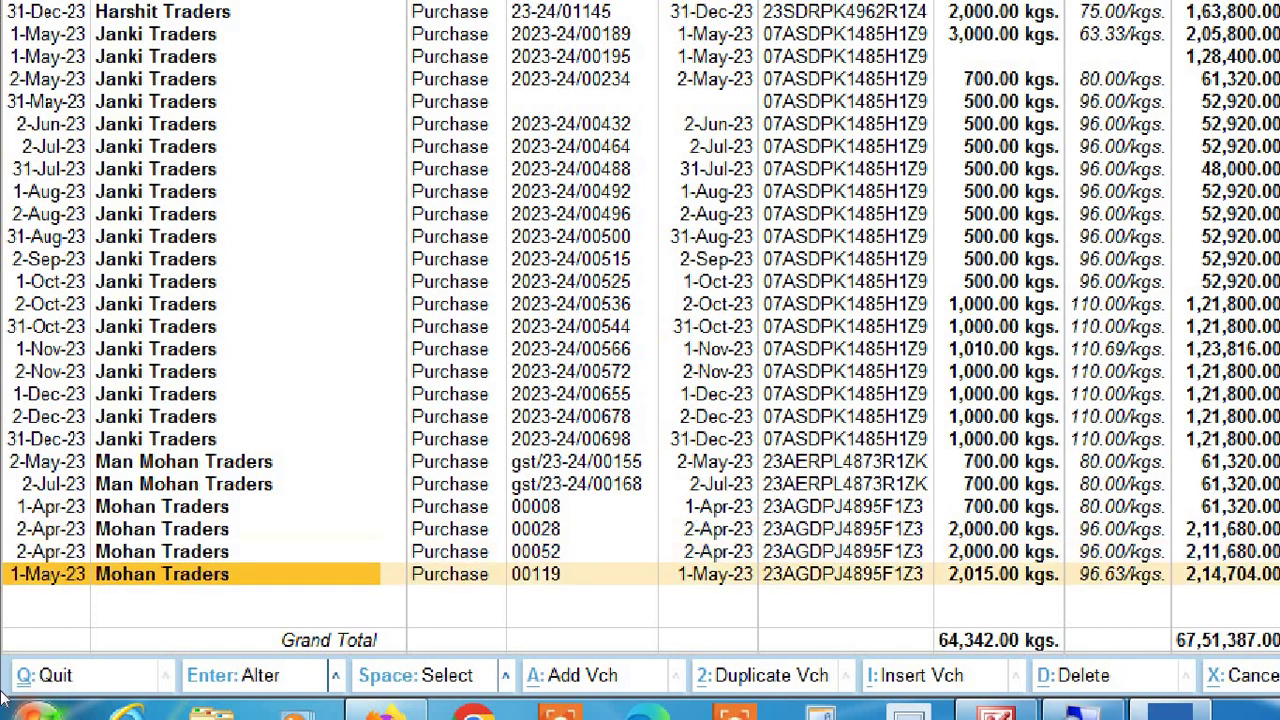
{"action": "key", "text": "Up"}
{"action": "key", "text": "Up"}
{"action": "key", "text": "Up"}
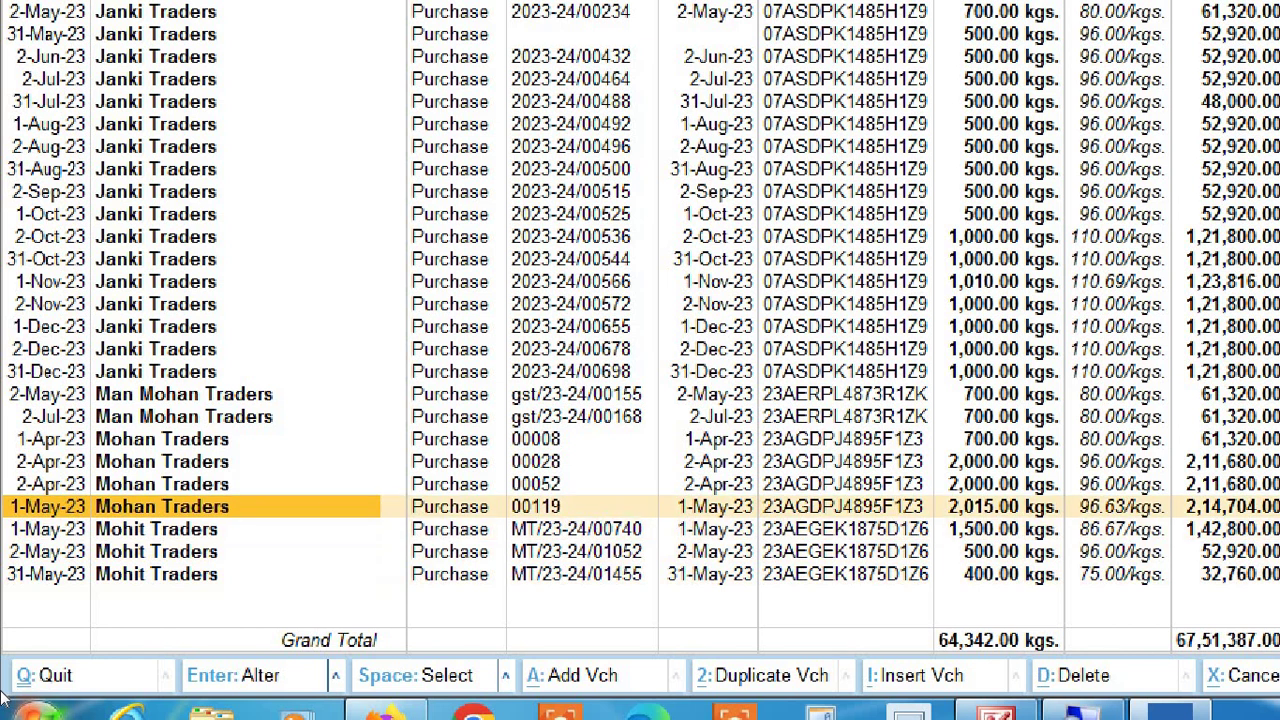
{"action": "key", "text": "Down"}
{"action": "key", "text": "Down"}
{"action": "key", "text": "Down"}
{"action": "key", "text": "Down"}
{"action": "key", "text": "Down"}
{"action": "key", "text": "Down"}
{"action": "key", "text": "Down"}
{"action": "key", "text": "Down"}
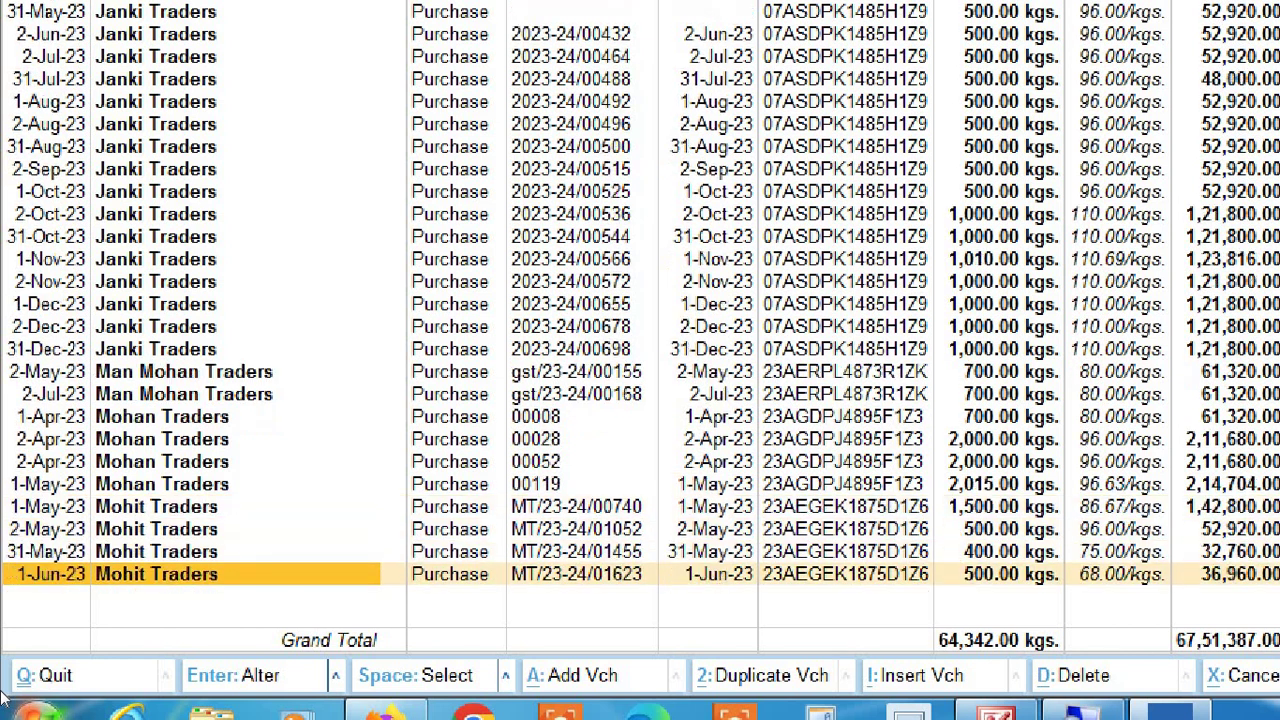
{"action": "key", "text": "Down"}
{"action": "key", "text": "Down"}
{"action": "key", "text": "Down"}
{"action": "key", "text": "Down"}
{"action": "key", "text": "Down"}
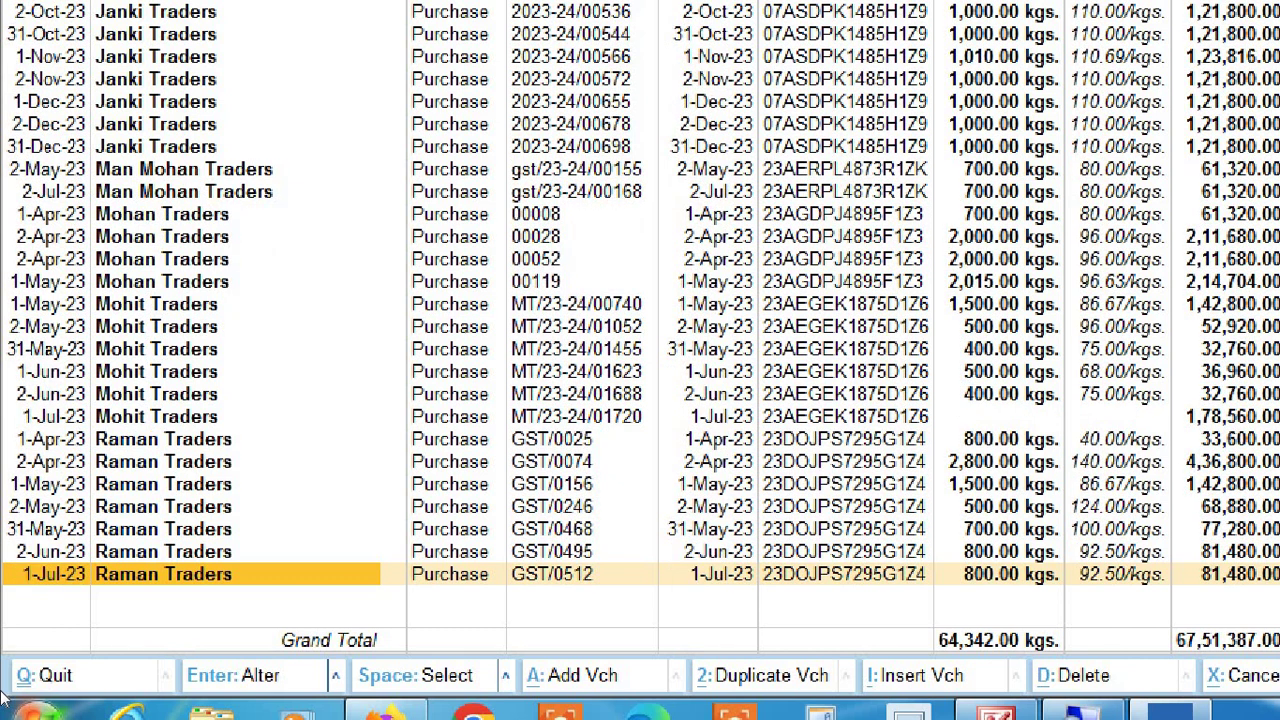
{"action": "key", "text": "Up"}
{"action": "key", "text": "Up"}
{"action": "key", "text": "Up"}
{"action": "key", "text": "Up"}
{"action": "key", "text": "Up"}
{"action": "key", "text": "Up"}
{"action": "key", "text": "Up"}
{"action": "key", "text": "Up"}
{"action": "key", "text": "Up"}
{"action": "key", "text": "Up"}
{"action": "key", "text": "Up"}
{"action": "key", "text": "Up"}
{"action": "key", "text": "Up"}
{"action": "key", "text": "Up"}
{"action": "key", "text": "Up"}
{"action": "key", "text": "Up"}
{"action": "key", "text": "Up"}
{"action": "key", "text": "Up"}
{"action": "key", "text": "Up"}
{"action": "key", "text": "Up"}
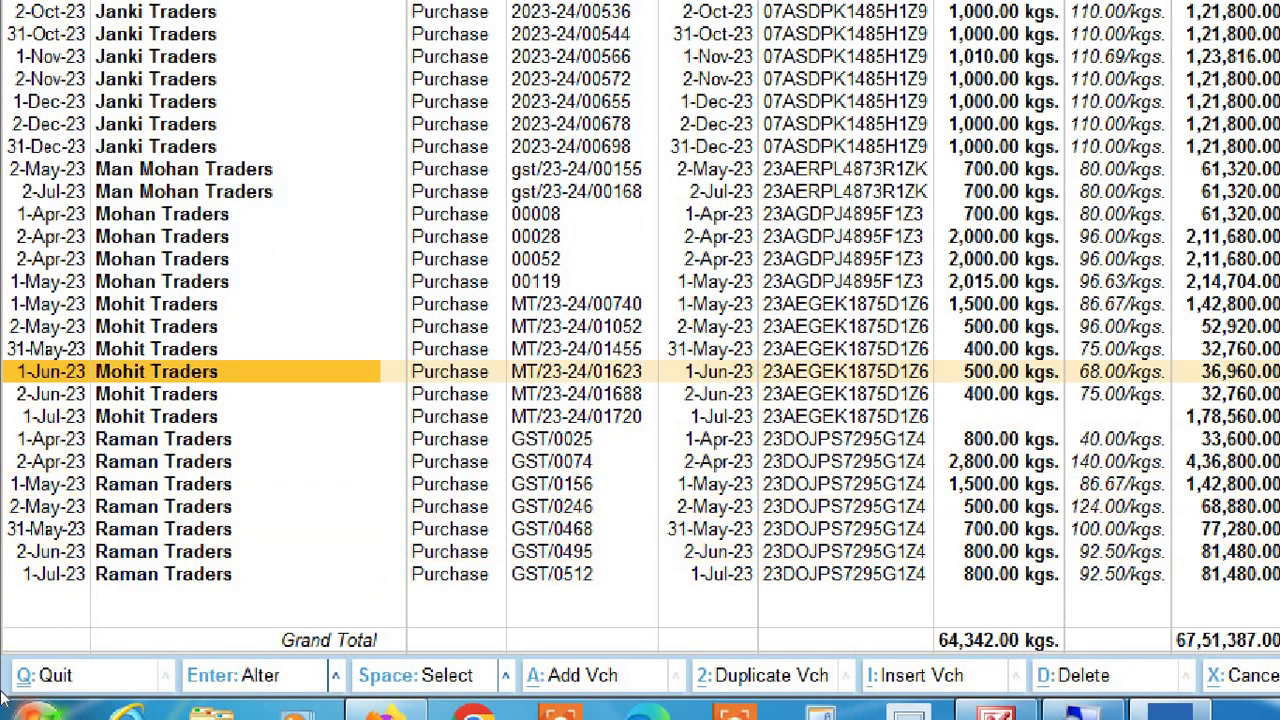
{"action": "key", "text": "Up"}
{"action": "key", "text": "Up"}
{"action": "key", "text": "Up"}
{"action": "key", "text": "Up"}
{"action": "key", "text": "Up"}
{"action": "key", "text": "Up"}
{"action": "key", "text": "Up"}
{"action": "key", "text": "Up"}
{"action": "key", "text": "Up"}
{"action": "key", "text": "Up"}
{"action": "key", "text": "Up"}
{"action": "key", "text": "Up"}
{"action": "key", "text": "Up"}
{"action": "key", "text": "Up"}
{"action": "key", "text": "Up"}
{"action": "key", "text": "Up"}
{"action": "key", "text": "Up"}
{"action": "key", "text": "Up"}
{"action": "key", "text": "Up"}
{"action": "key", "text": "Up"}
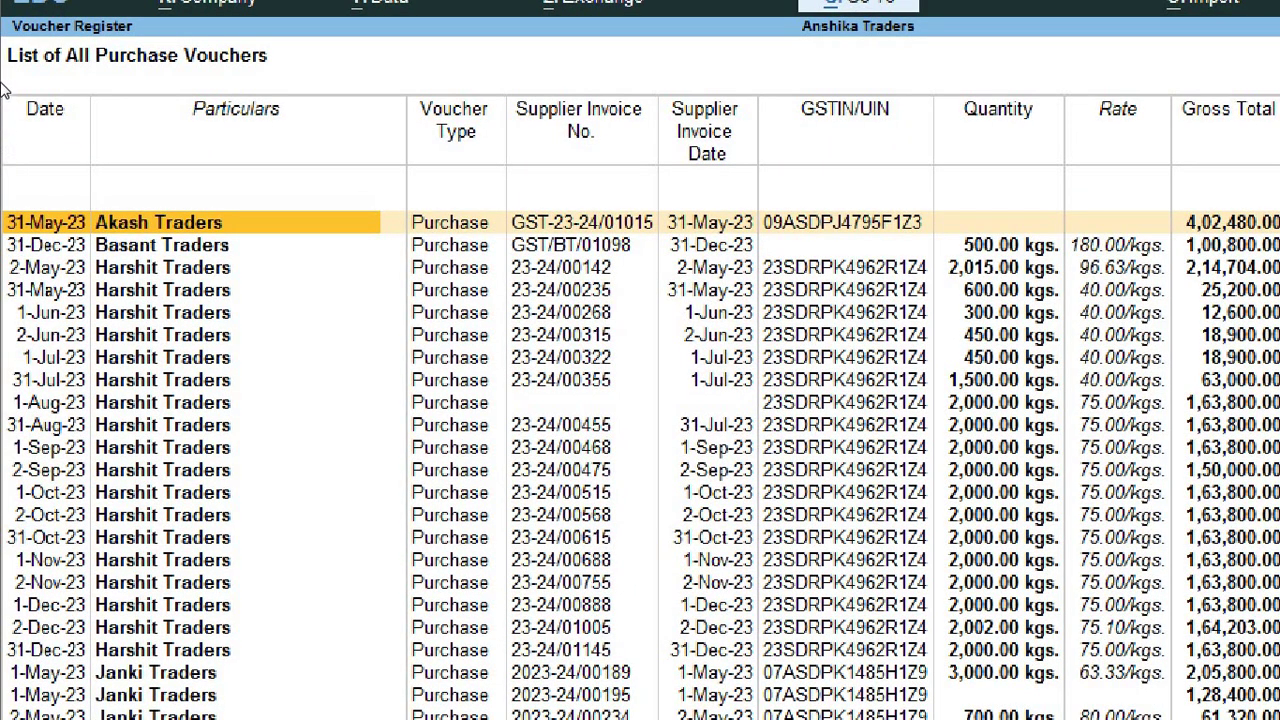
Step: Select the 2-May-23 Man Mohan Traders voucher, 700.00 kgs at 80.00/kgs
{"action": "key", "text": "Down"}
{"action": "key", "text": "Down"}
{"action": "key", "text": "Down"}
{"action": "key", "text": "Down"}
{"action": "key", "text": "Down"}
{"action": "key", "text": "Down"}
{"action": "key", "text": "Down"}
{"action": "key", "text": "Down"}
{"action": "key", "text": "Down"}
{"action": "key", "text": "Down"}
{"action": "key", "text": "Down"}
{"action": "key", "text": "Down"}
{"action": "key", "text": "Down"}
{"action": "key", "text": "Down"}
{"action": "key", "text": "Down"}
{"action": "key", "text": "Down"}
{"action": "key", "text": "Down"}
{"action": "key", "text": "Down"}
{"action": "key", "text": "Down"}
{"action": "key", "text": "Down"}
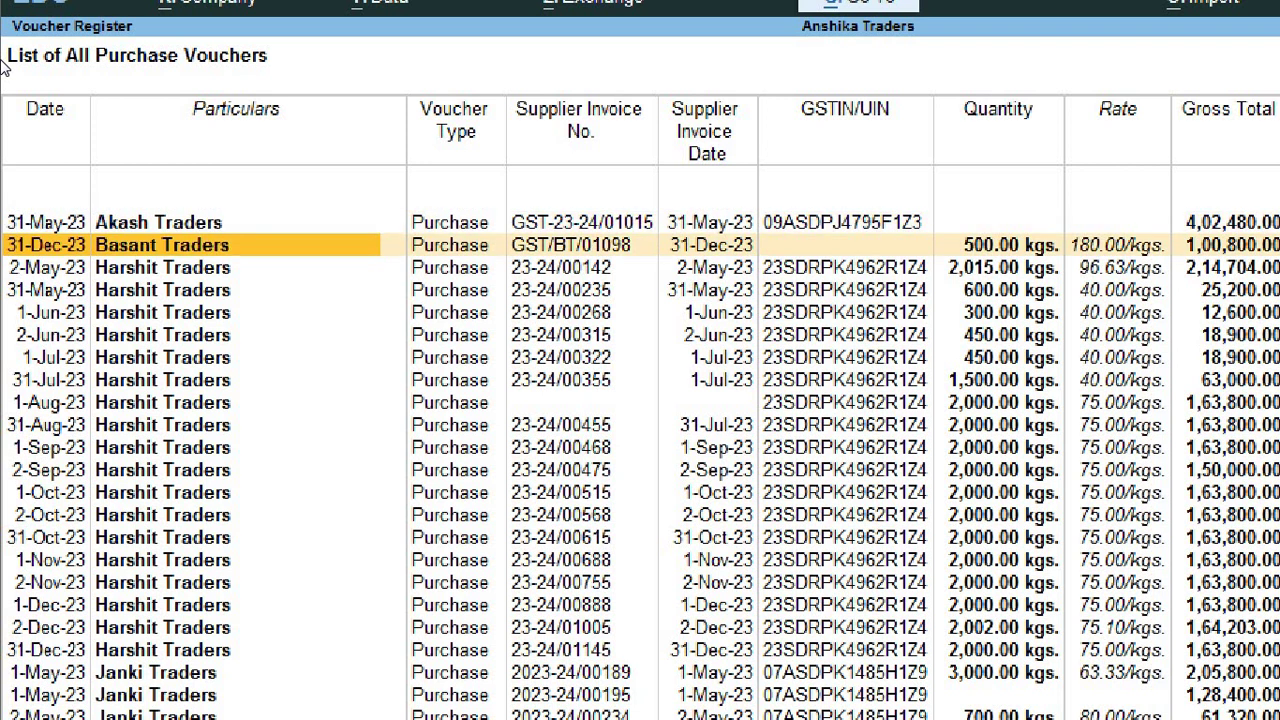
{"action": "key", "text": "Down"}
{"action": "key", "text": "Down"}
{"action": "key", "text": "Down"}
{"action": "key", "text": "Down"}
{"action": "key", "text": "Down"}
{"action": "key", "text": "Down"}
{"action": "key", "text": "Down"}
{"action": "key", "text": "Down"}
{"action": "key", "text": "Down"}
{"action": "key", "text": "Down"}
{"action": "key", "text": "Down"}
{"action": "key", "text": "Down"}
{"action": "key", "text": "Down"}
{"action": "key", "text": "Down"}
{"action": "key", "text": "Down"}
{"action": "key", "text": "Down"}
{"action": "key", "text": "Down"}
{"action": "key", "text": "Down"}
{"action": "key", "text": "Down"}
{"action": "key", "text": "Down"}
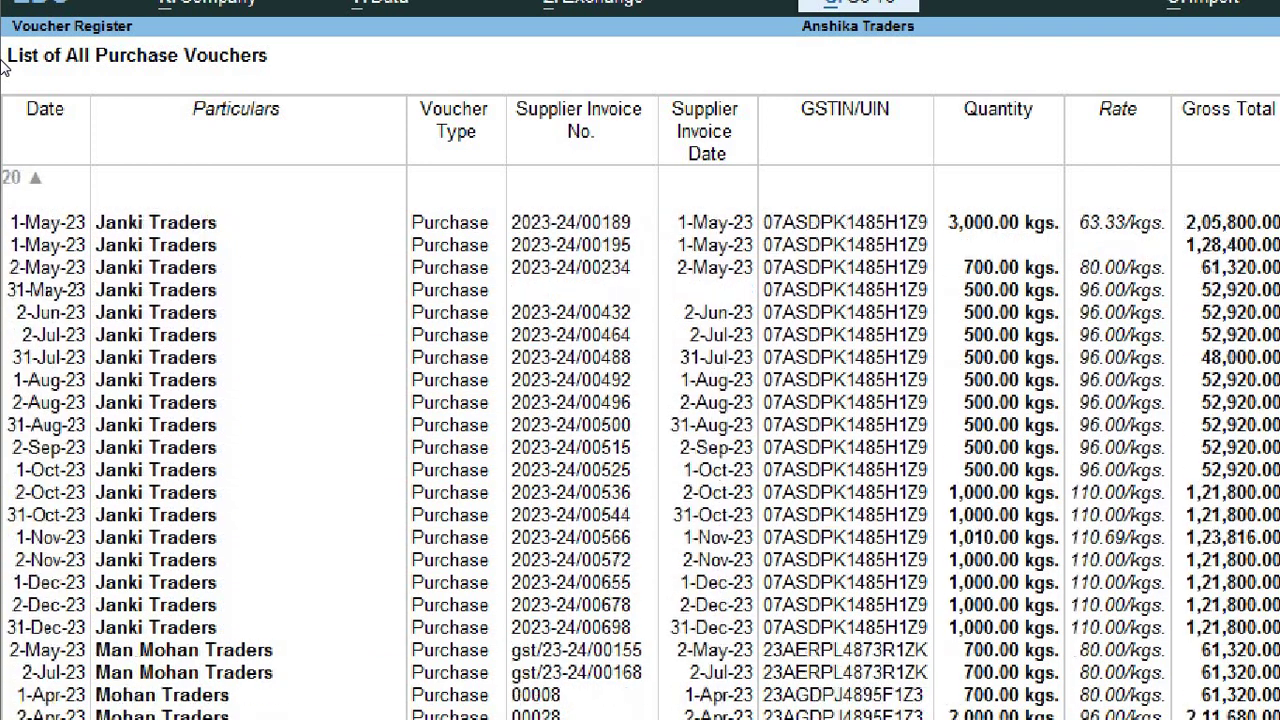
{"action": "key", "text": "Up"}
{"action": "key", "text": "Up"}
{"action": "key", "text": "Up"}
{"action": "key", "text": "Up"}
{"action": "key", "text": "Up"}
{"action": "key", "text": "Up"}
{"action": "key", "text": "Up"}
{"action": "key", "text": "Up"}
{"action": "key", "text": "Up"}
{"action": "key", "text": "Up"}
{"action": "key", "text": "Up"}
{"action": "key", "text": "Up"}
{"action": "key", "text": "Up"}
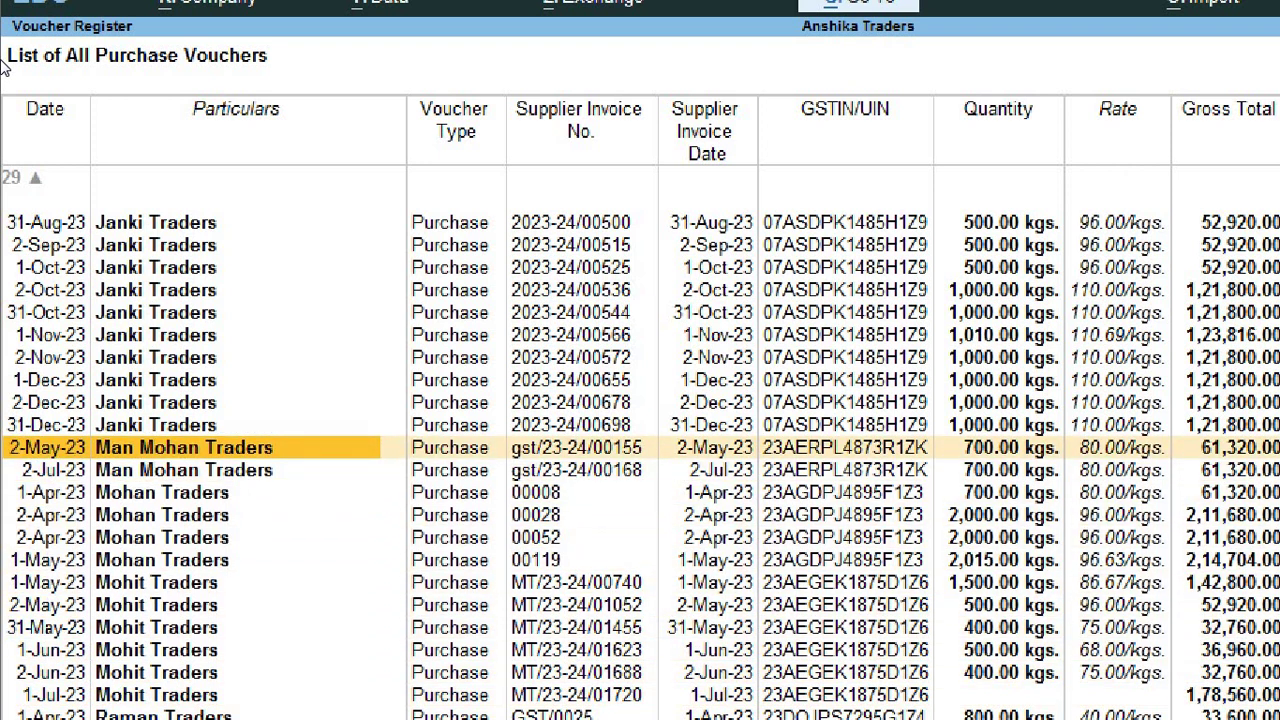
{"action": "key", "text": "Down"}
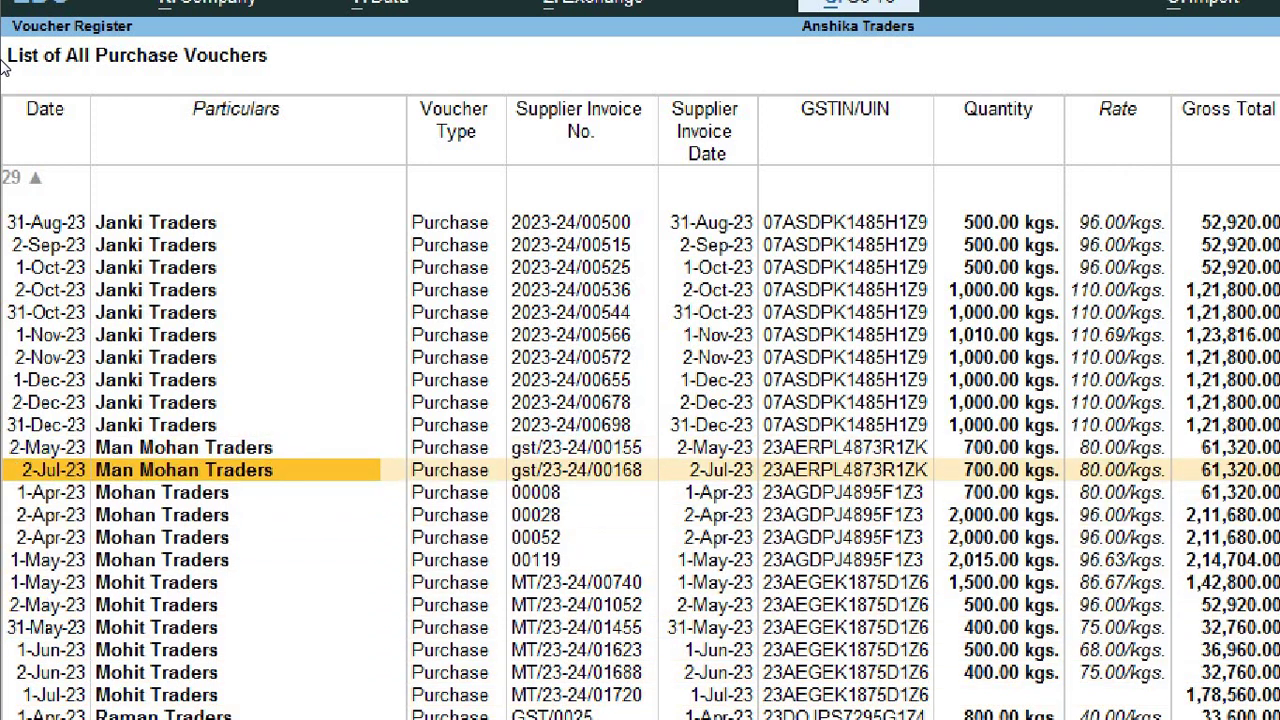
{"action": "key", "text": "Up"}
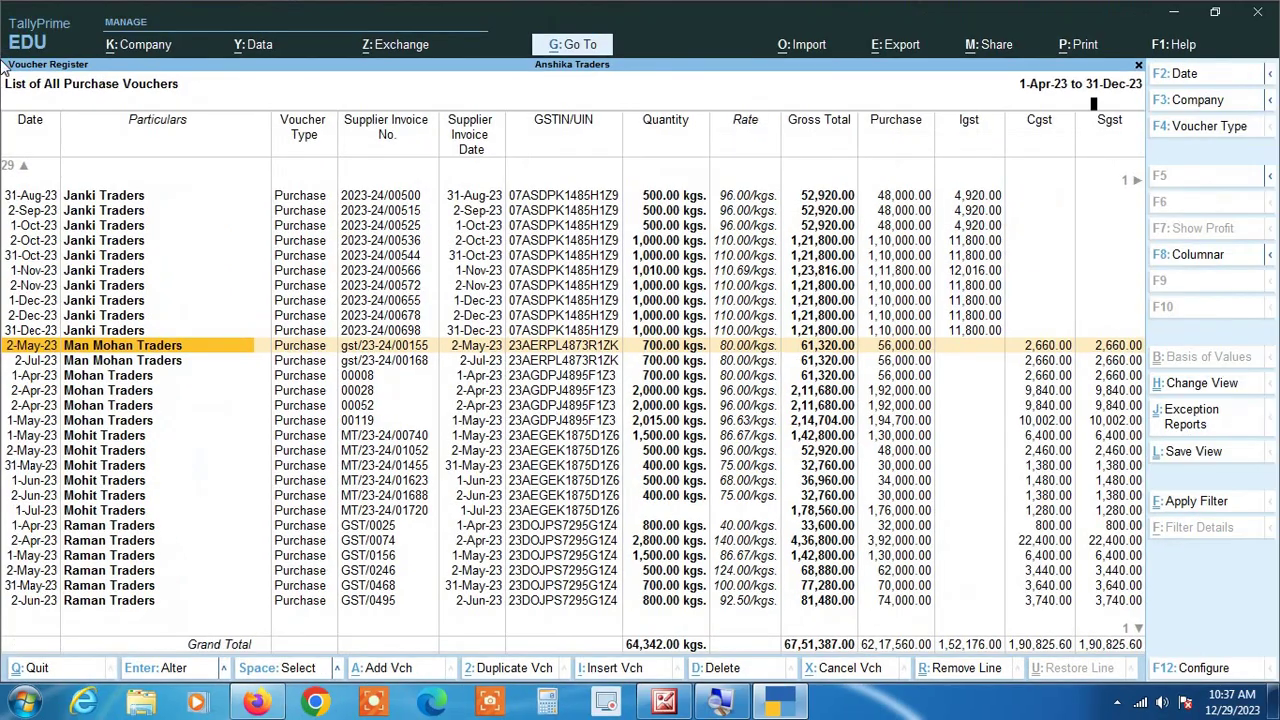
Step: Change the 2-May-23 voucher's party ledger name to 'Madan Mohan traders' and save the voucher
{"action": "key", "text": "Return"}
{"action": "key", "text": "Return"}
{"action": "key", "text": "Return"}
{"action": "key", "text": "Return"}
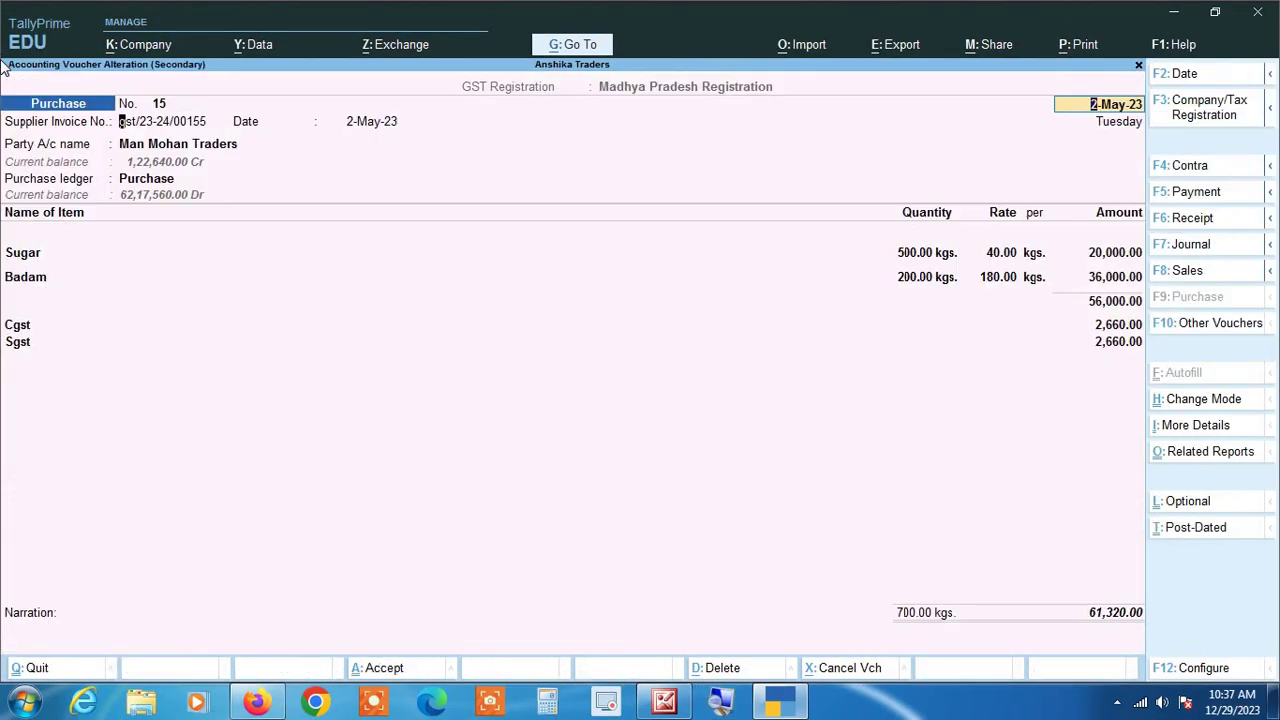
{"action": "key", "text": "ctrl+Return"}
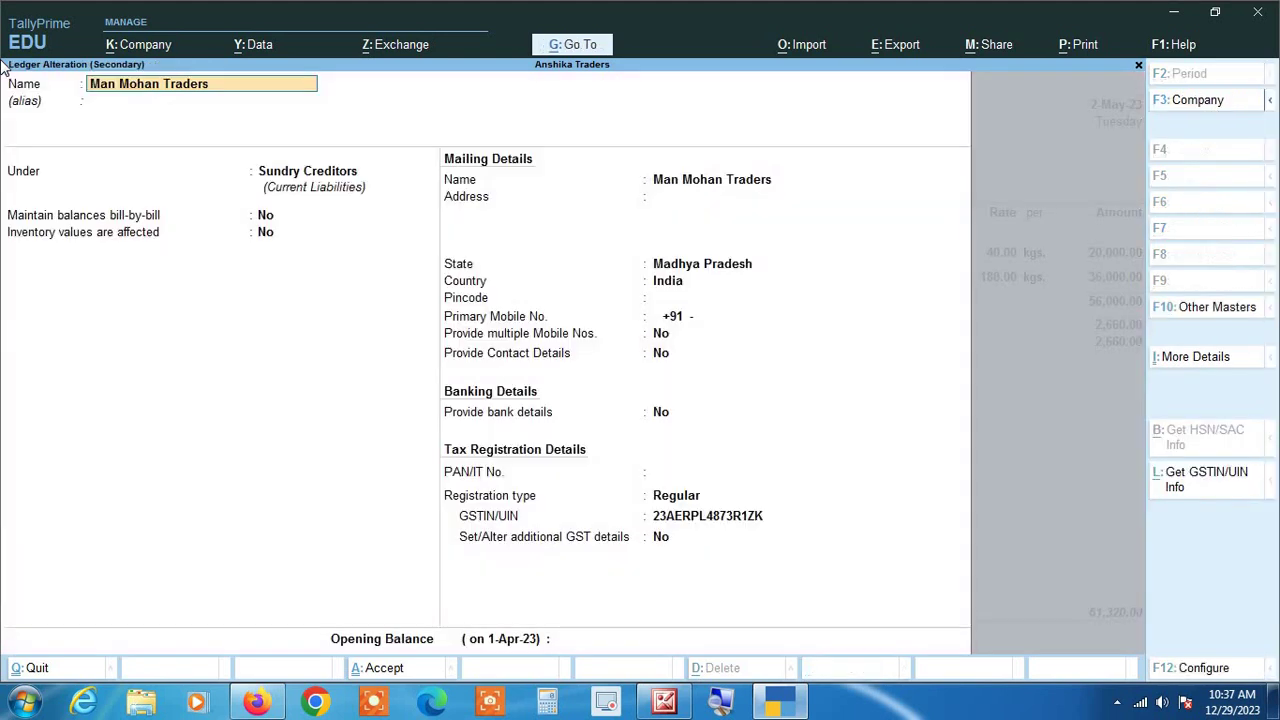
{"action": "key", "text": "BackSpace"}
{"action": "key", "text": "BackSpace"}
{"action": "key", "text": "BackSpace"}
{"action": "key", "text": "BackSpace"}
{"action": "key", "text": "BackSpace"}
{"action": "key", "text": "BackSpace"}
{"action": "key", "text": "BackSpace"}
{"action": "key", "text": "BackSpace"}
{"action": "key", "text": "BackSpace"}
{"action": "key", "text": "BackSpace"}
{"action": "key", "text": "BackSpace"}
{"action": "key", "text": "BackSpace"}
{"action": "key", "text": "BackSpace"}
{"action": "key", "text": "BackSpace"}
{"action": "key", "text": "BackSpace"}
{"action": "type", "text": "dan Mohan traders"}
{"action": "key", "text": "ctrl+a"}
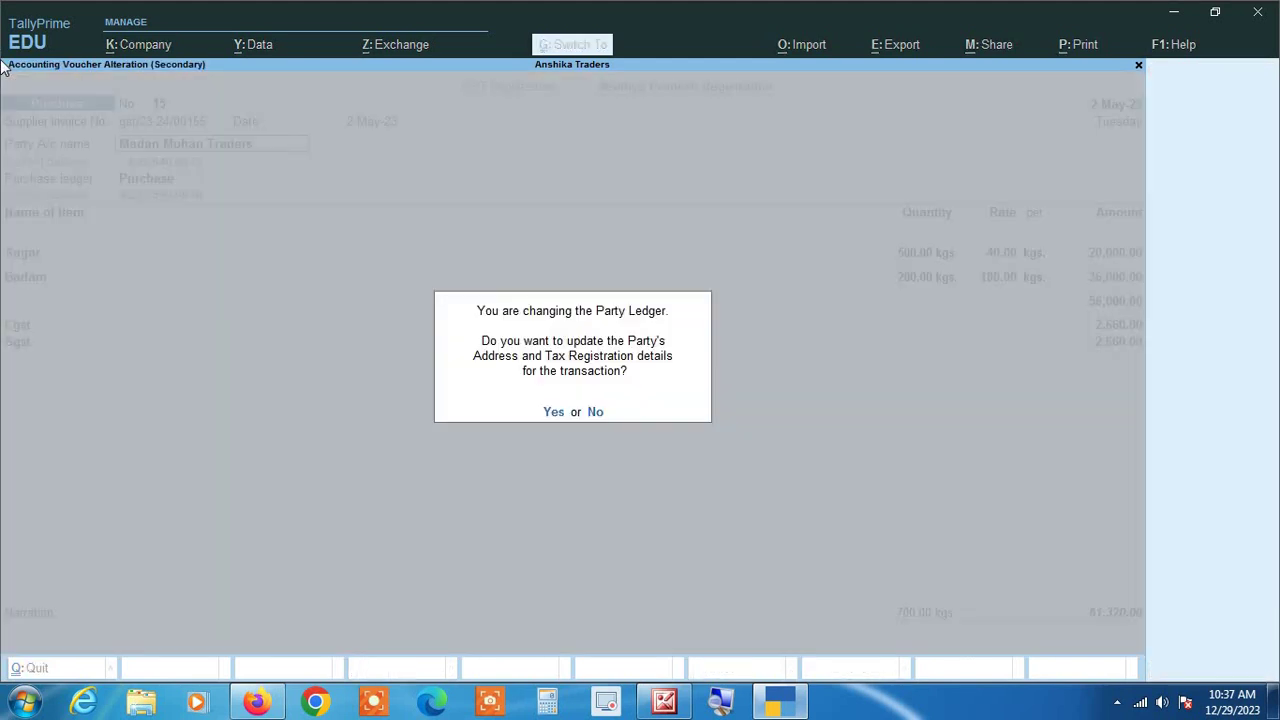
{"action": "key", "text": "y"}
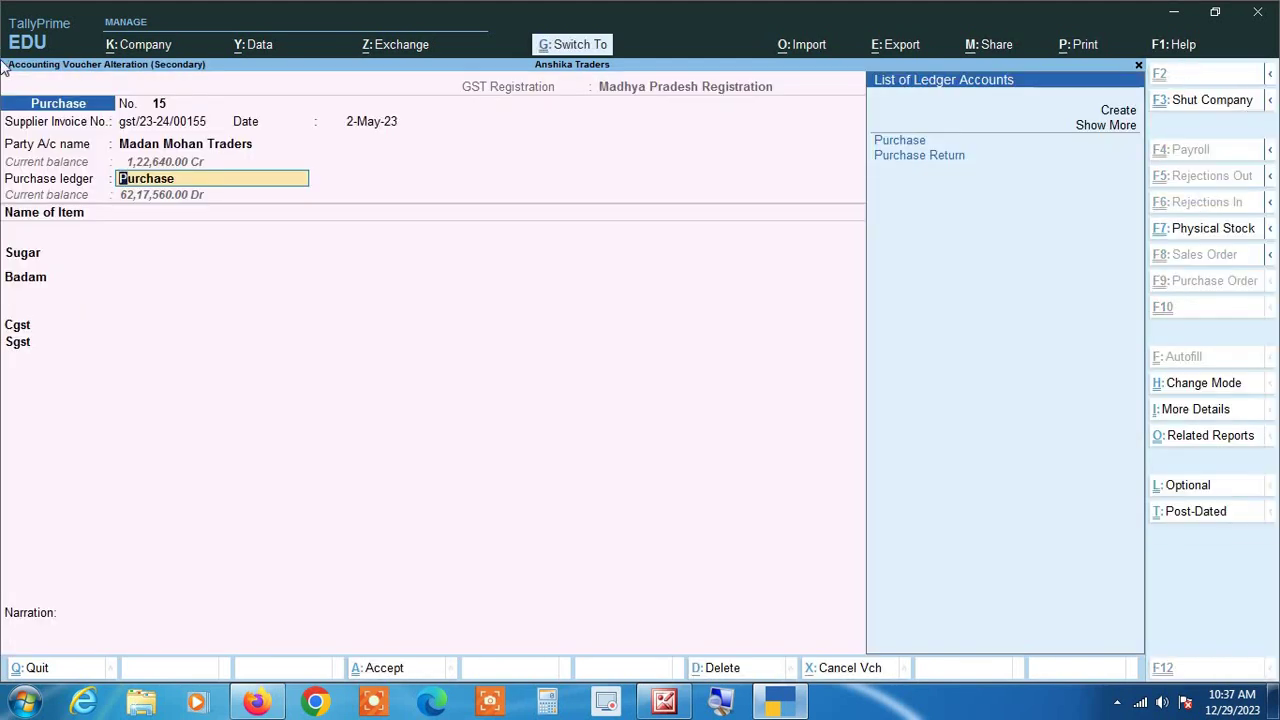
{"action": "key", "text": "ctrl+a"}
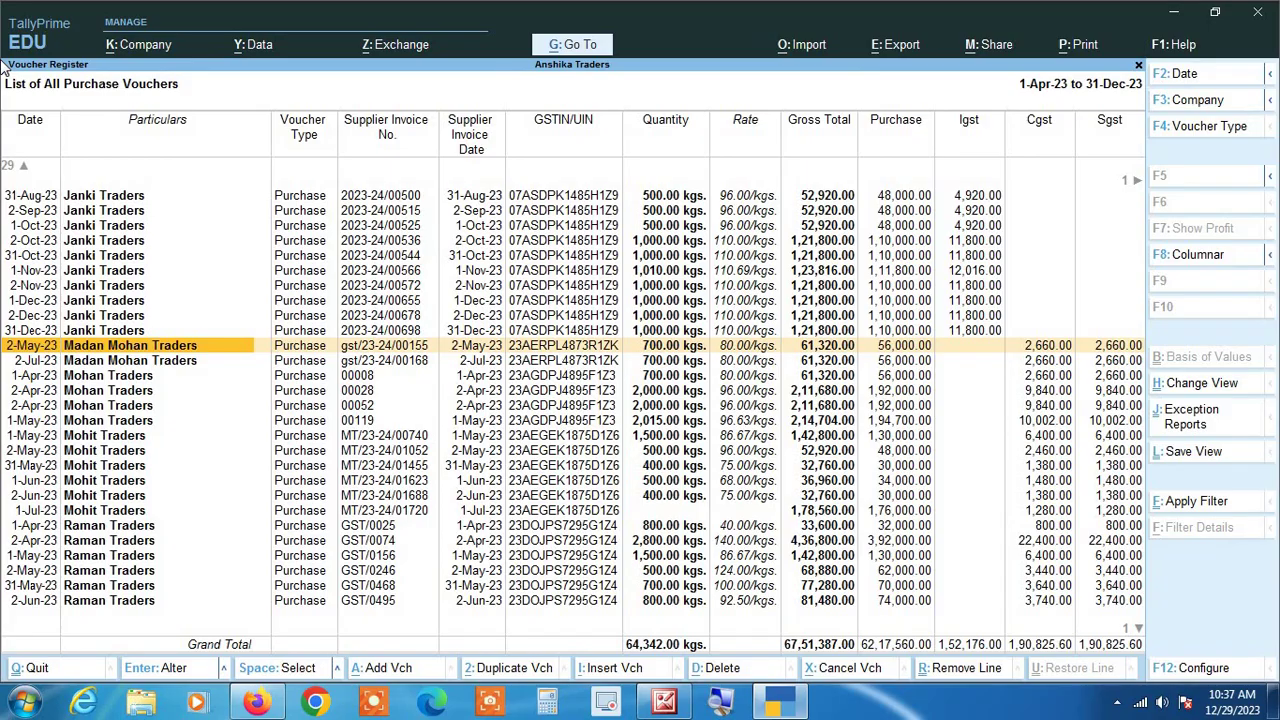
Step: Open Harshit Traders voucher No. 35 dated 1-Aug-23, whose Supplier Invoice No. is blank
{"action": "key", "text": "Down"}
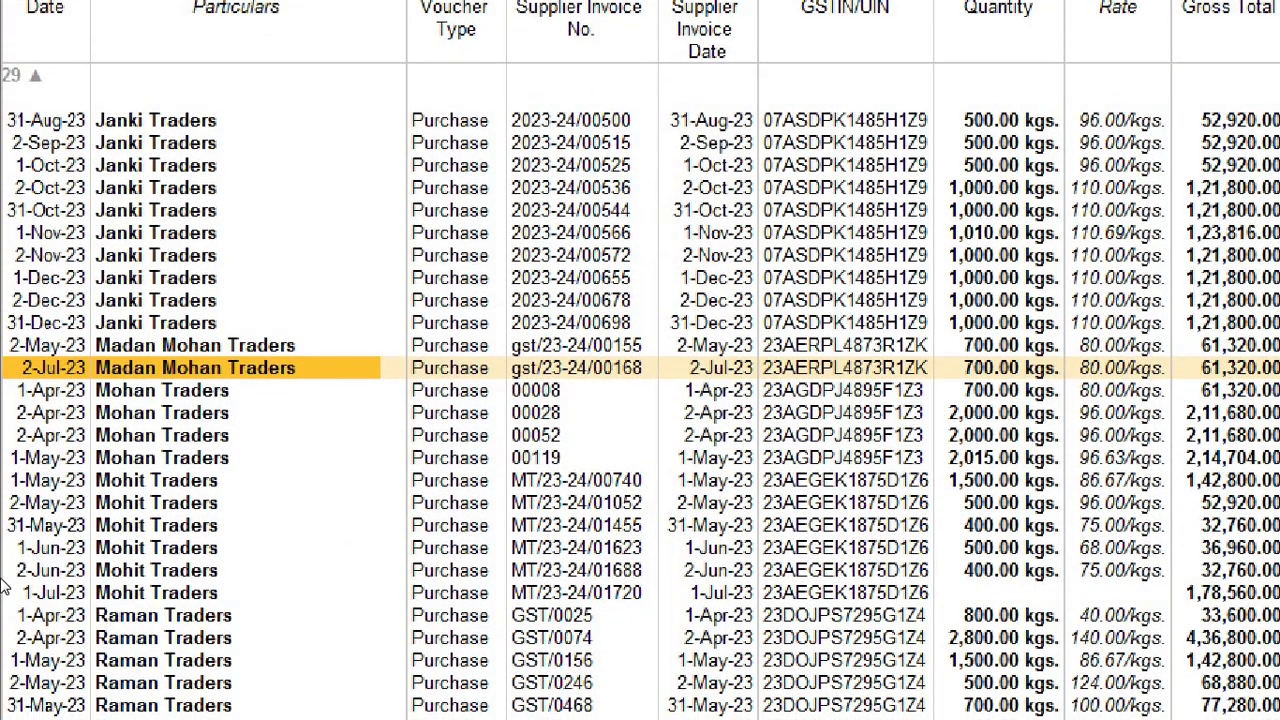
{"action": "key", "text": "Home"}
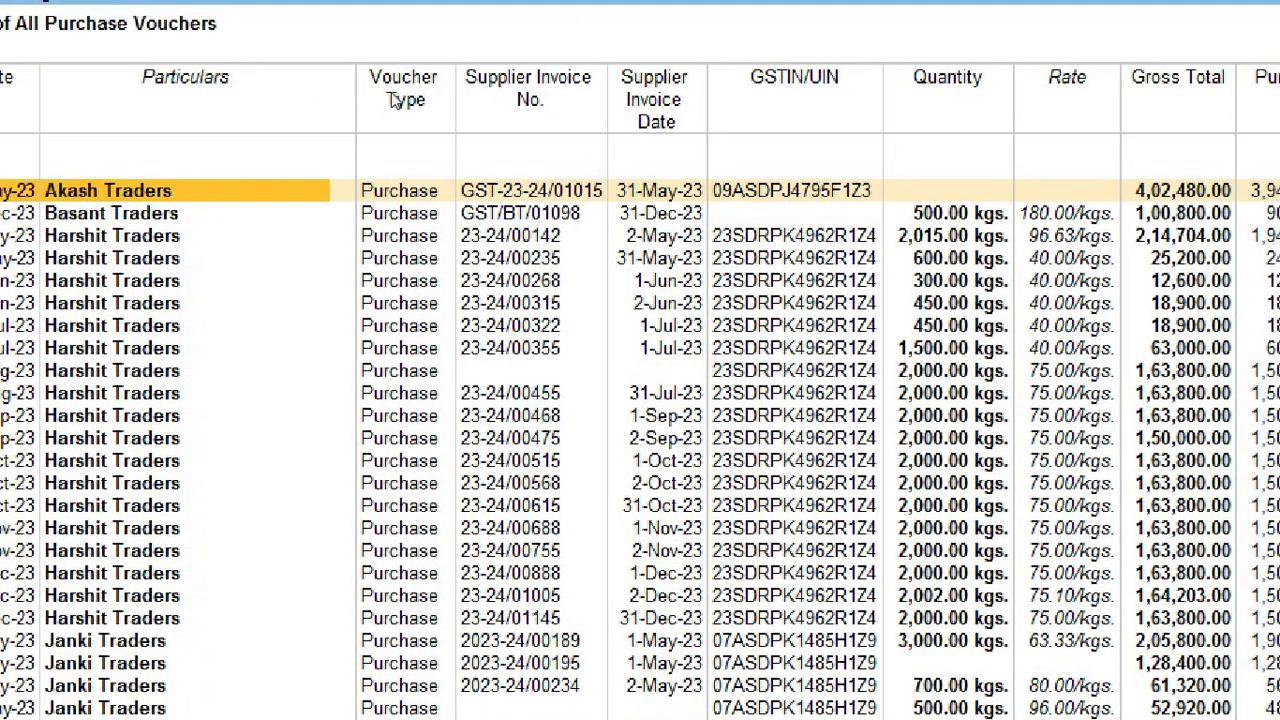
{"action": "key", "text": "Down"}
{"action": "key", "text": "Down"}
{"action": "key", "text": "Down"}
{"action": "key", "text": "Down"}
{"action": "key", "text": "Down"}
{"action": "key", "text": "Down"}
{"action": "key", "text": "Down"}
{"action": "key", "text": "Down"}
{"action": "key", "text": "Down"}
{"action": "key", "text": "Down"}
{"action": "key", "text": "Down"}
{"action": "key", "text": "Down"}
{"action": "key", "text": "Down"}
{"action": "key", "text": "Down"}
{"action": "key", "text": "Down"}
{"action": "key", "text": "Down"}
{"action": "key", "text": "Down"}
{"action": "key", "text": "Down"}
{"action": "key", "text": "Down"}
{"action": "key", "text": "Down"}
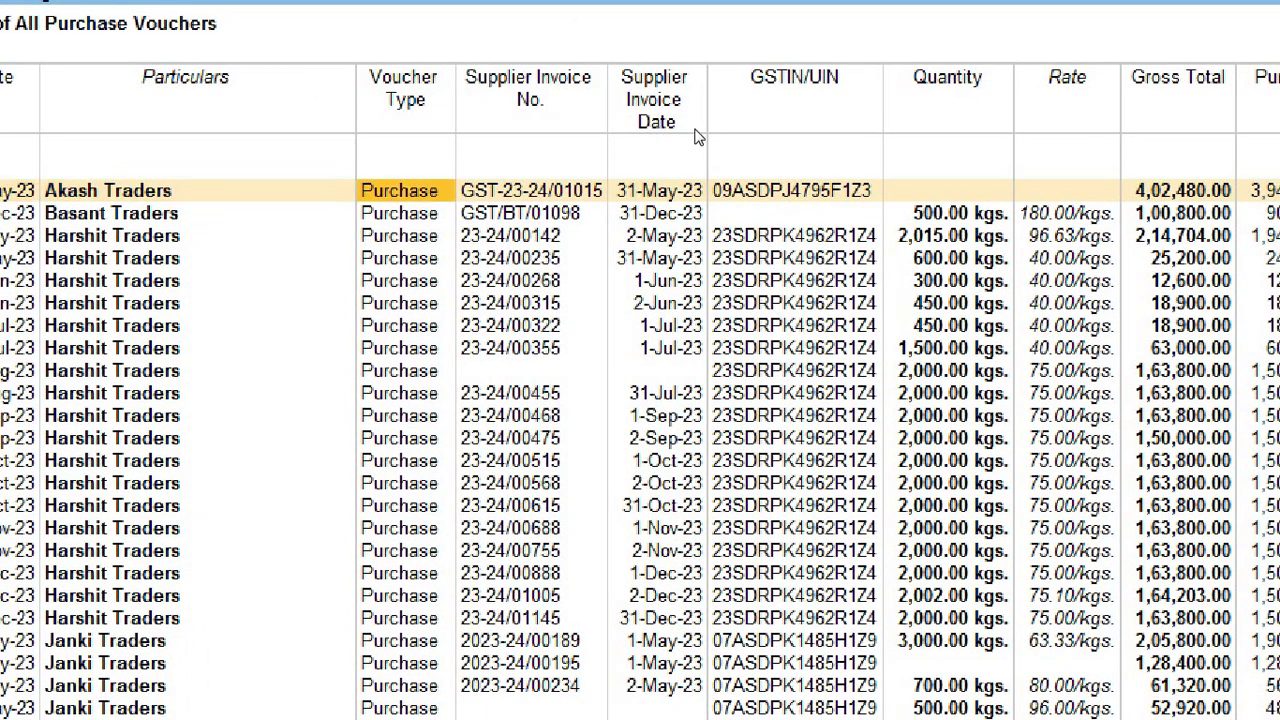
{"action": "key", "text": "Down"}
{"action": "key", "text": "Down"}
{"action": "key", "text": "Down"}
{"action": "key", "text": "Down"}
{"action": "key", "text": "Down"}
{"action": "key", "text": "Down"}
{"action": "key", "text": "Down"}
{"action": "key", "text": "Down"}
{"action": "key", "text": "Down"}
{"action": "key", "text": "Down"}
{"action": "key", "text": "Down"}
{"action": "key", "text": "Down"}
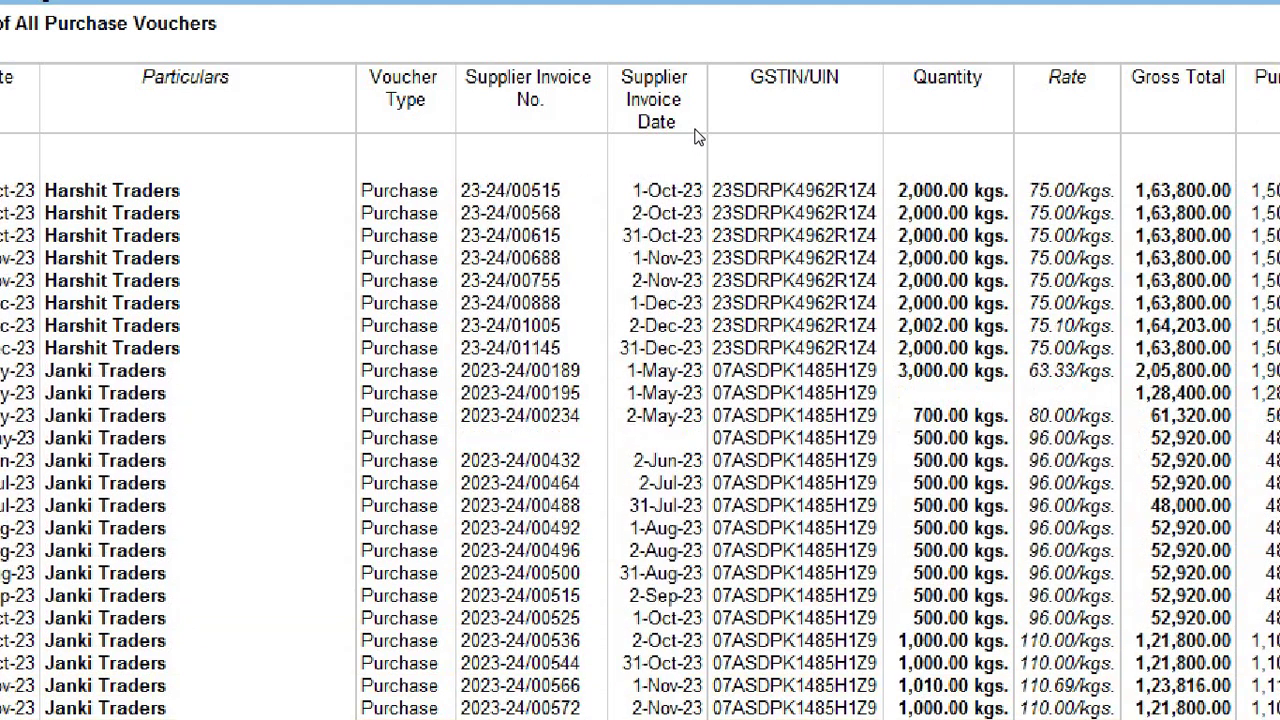
{"action": "key", "text": "Up"}
{"action": "key", "text": "Up"}
{"action": "key", "text": "Up"}
{"action": "key", "text": "Up"}
{"action": "key", "text": "Up"}
{"action": "key", "text": "Up"}
{"action": "key", "text": "Up"}
{"action": "key", "text": "Up"}
{"action": "key", "text": "Up"}
{"action": "key", "text": "Up"}
{"action": "key", "text": "Up"}
{"action": "key", "text": "Up"}
{"action": "key", "text": "Up"}
{"action": "key", "text": "Up"}
{"action": "key", "text": "Up"}
{"action": "key", "text": "Up"}
{"action": "key", "text": "Up"}
{"action": "key", "text": "Up"}
{"action": "key", "text": "Up"}
{"action": "key", "text": "Up"}
{"action": "key", "text": "Up"}
{"action": "key", "text": "Up"}
{"action": "key", "text": "Up"}
{"action": "key", "text": "Up"}
{"action": "key", "text": "Up"}
{"action": "key", "text": "Up"}
{"action": "key", "text": "Up"}
{"action": "key", "text": "Up"}
{"action": "key", "text": "Up"}
{"action": "key", "text": "Up"}
{"action": "key", "text": "Up"}
{"action": "key", "text": "Up"}
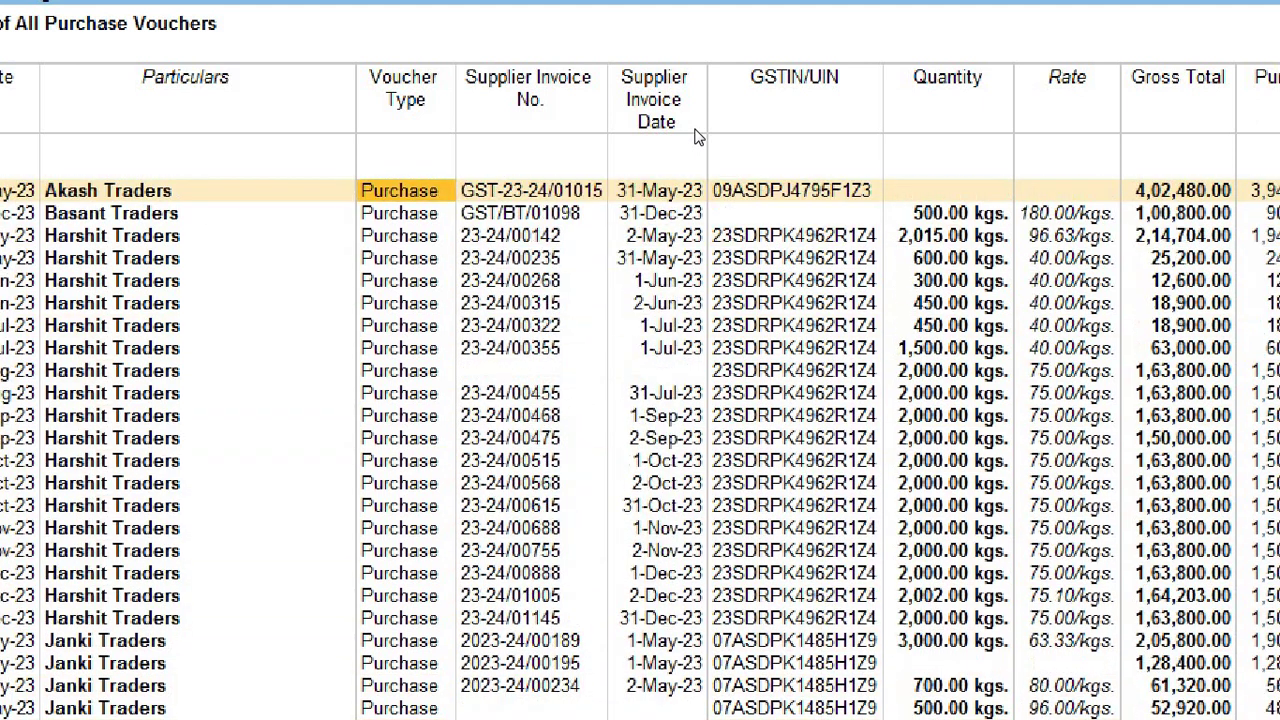
{"action": "key", "text": "Right"}
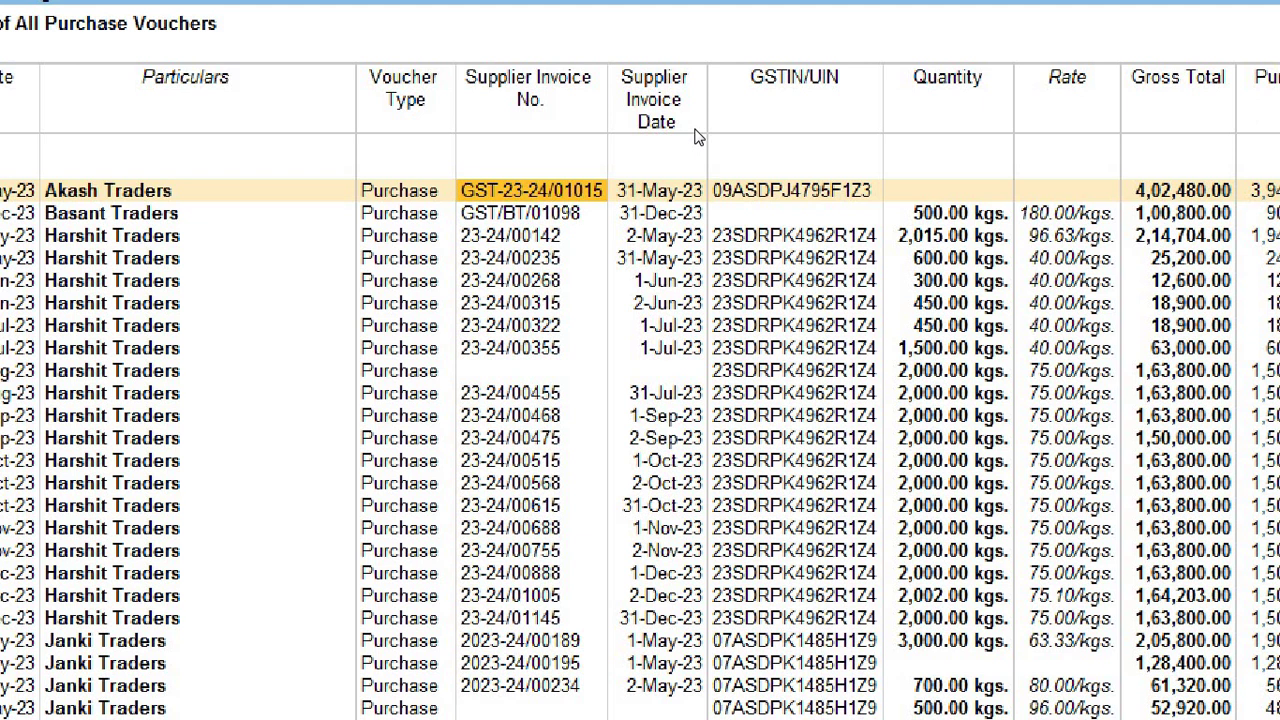
{"action": "key", "text": "Down"}
{"action": "key", "text": "Down"}
{"action": "key", "text": "Down"}
{"action": "key", "text": "Down"}
{"action": "key", "text": "Down"}
{"action": "key", "text": "Down"}
{"action": "key", "text": "Down"}
{"action": "key", "text": "Down"}
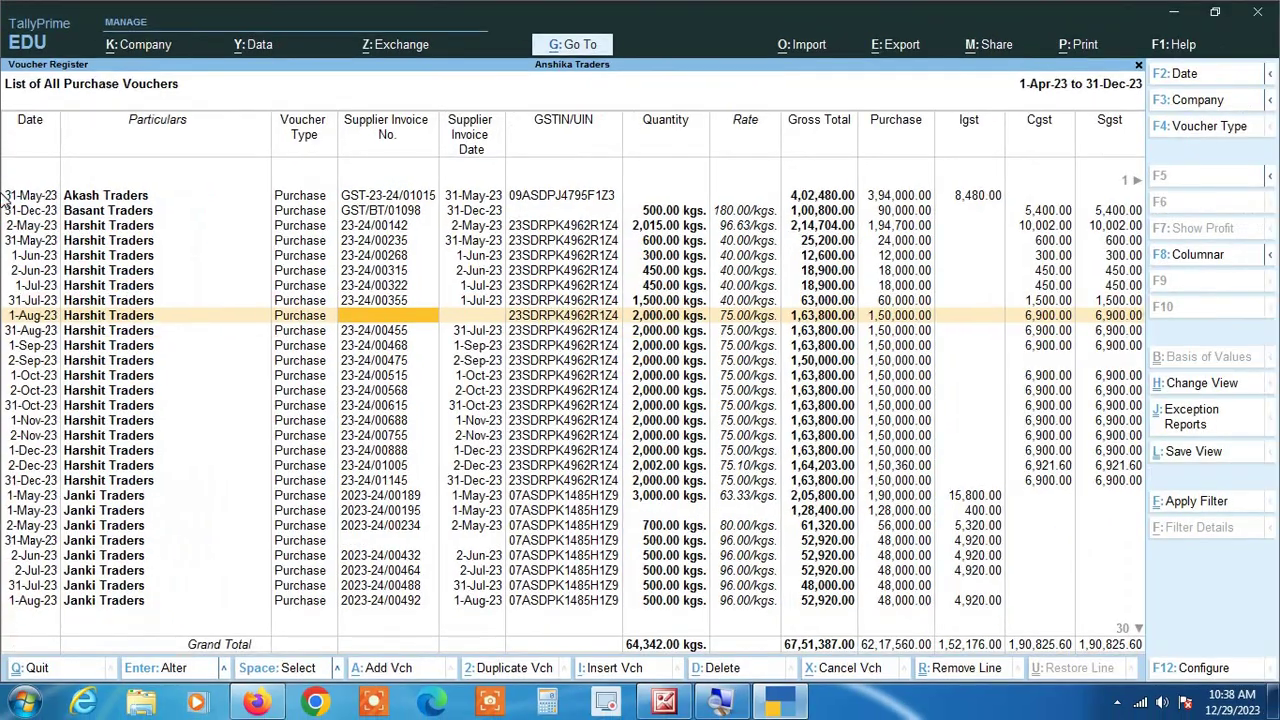
{"action": "key", "text": "Return"}
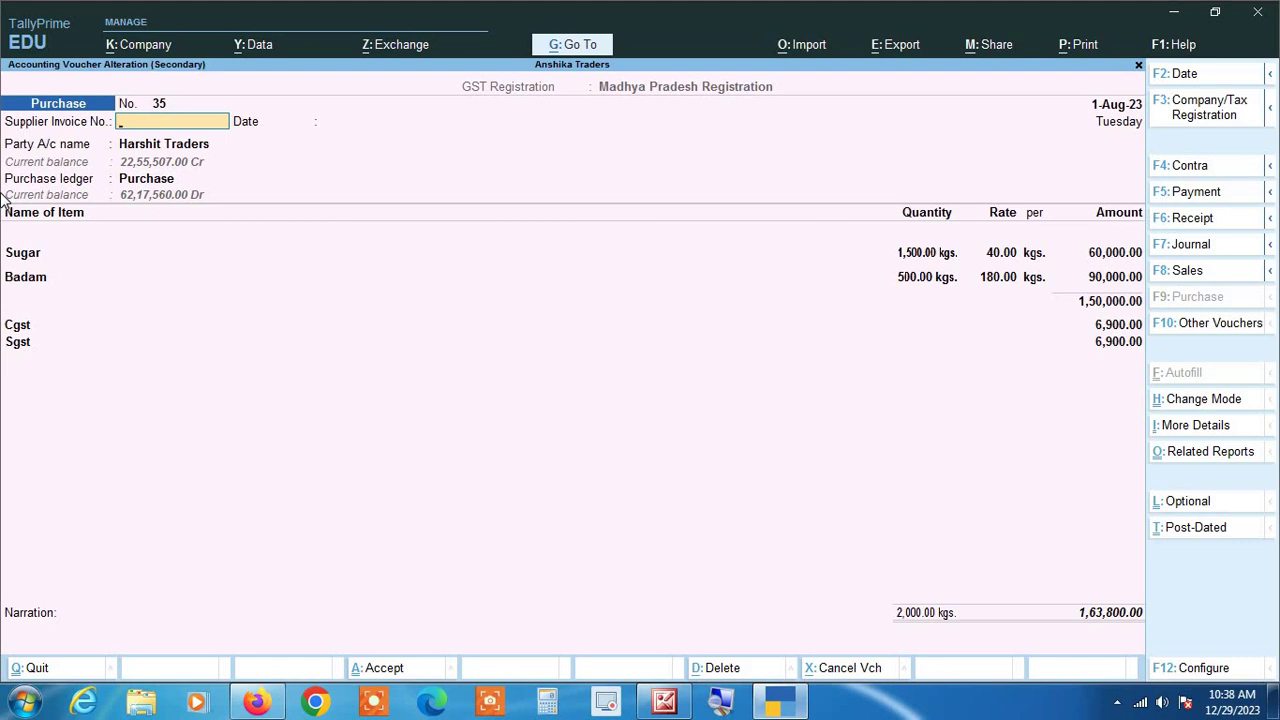
Step: Enter supplier invoice number 23-24/00388 on the 1-Aug-23 voucher and save it
{"action": "type", "text": "23-24/00388"}
{"action": "key", "text": "Return"}
{"action": "key", "text": "Return"}
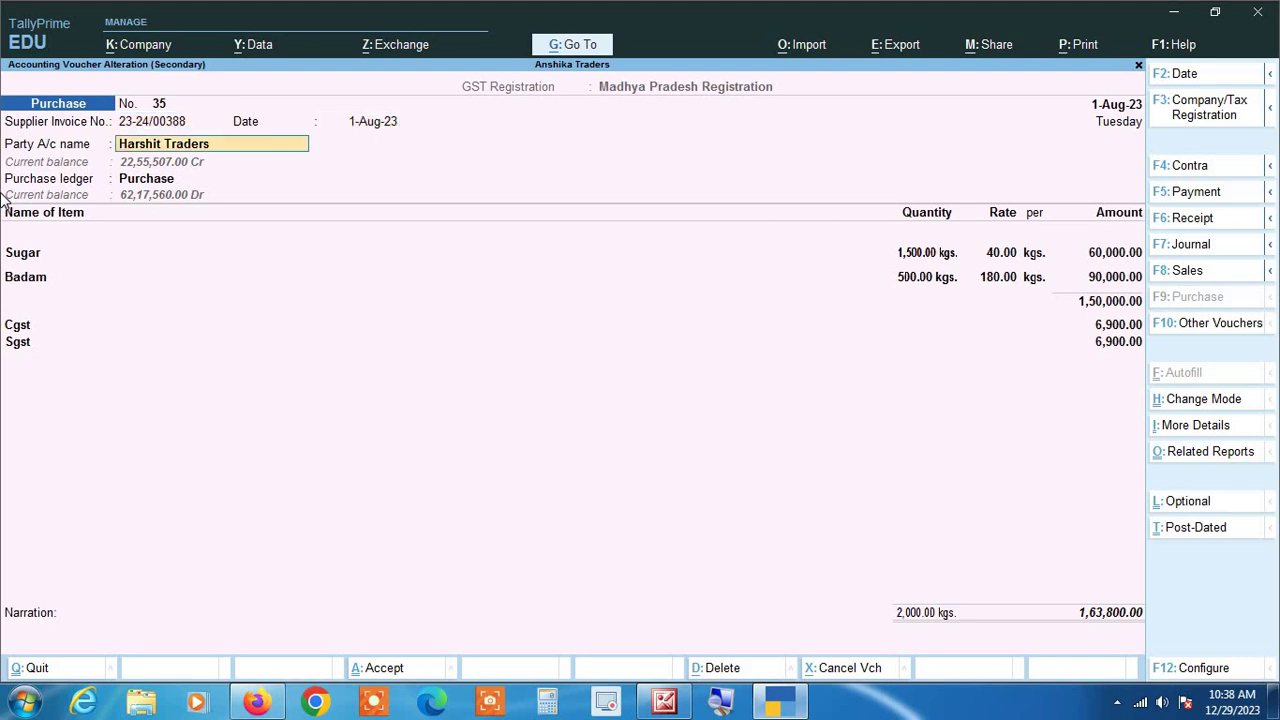
{"action": "key", "text": "ctrl"}
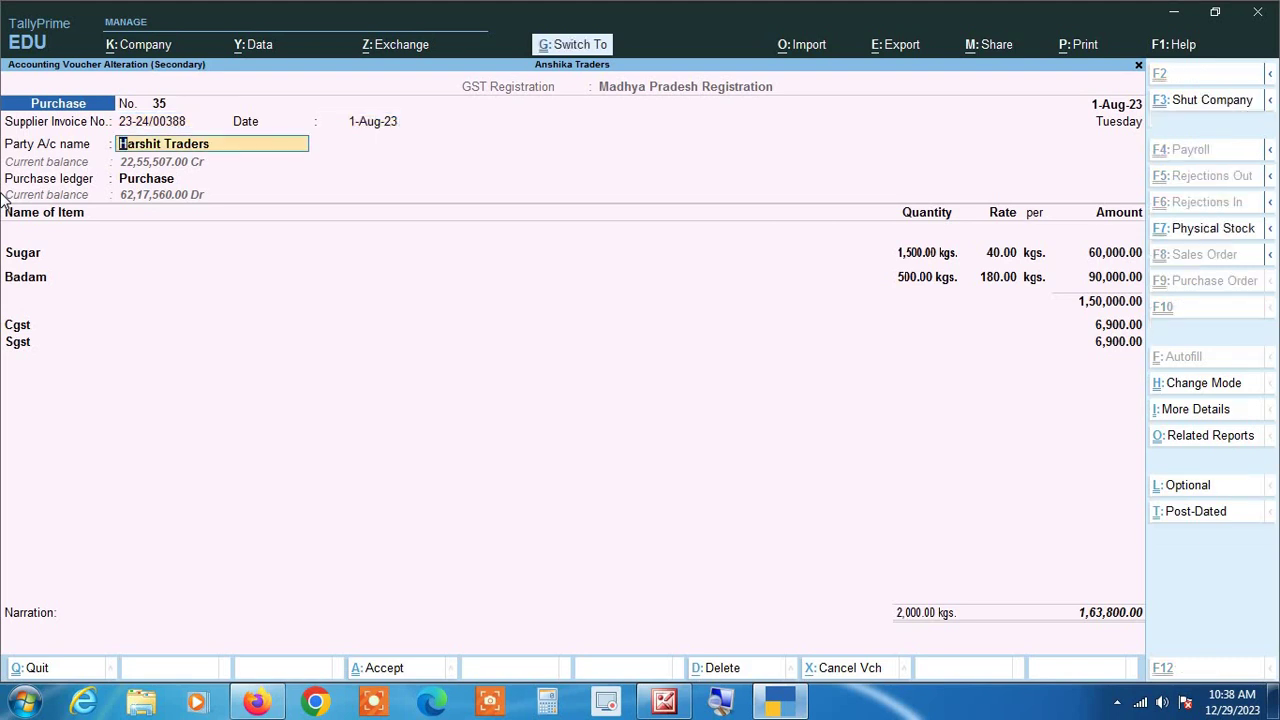
{"action": "key", "text": "ctrl+a"}
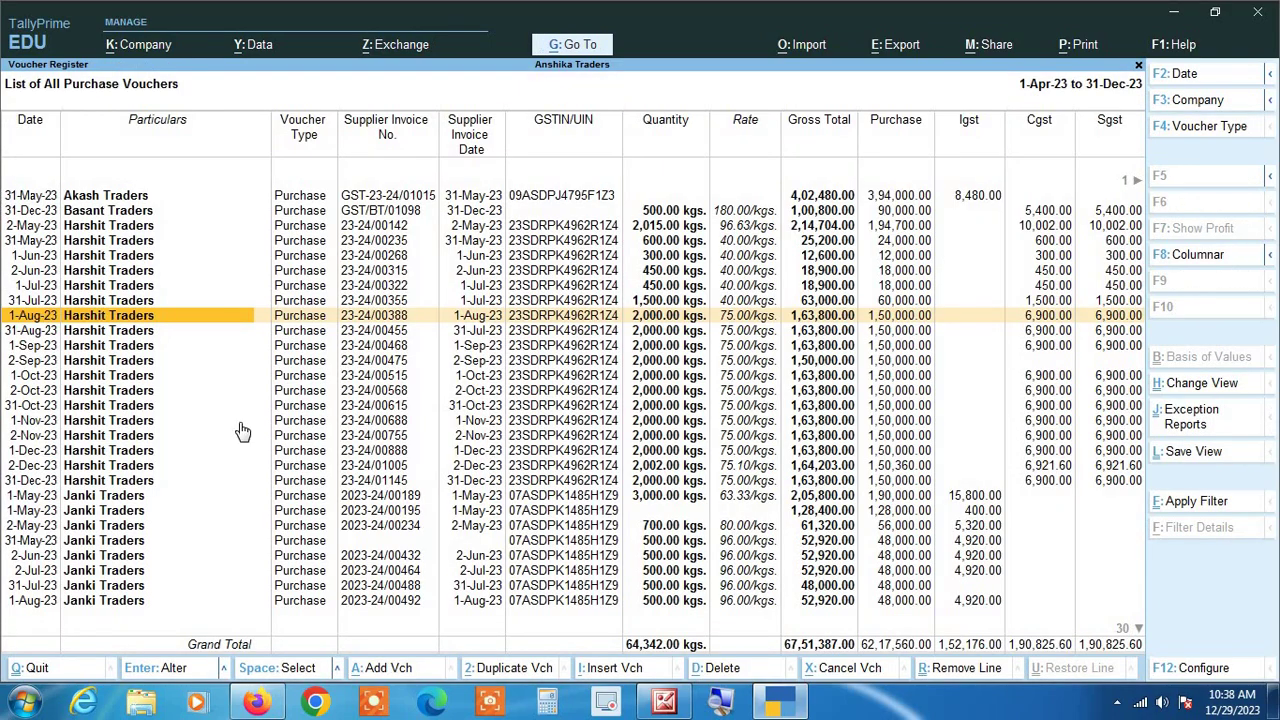
{"action": "left_click", "coordinate": [722, 700]}
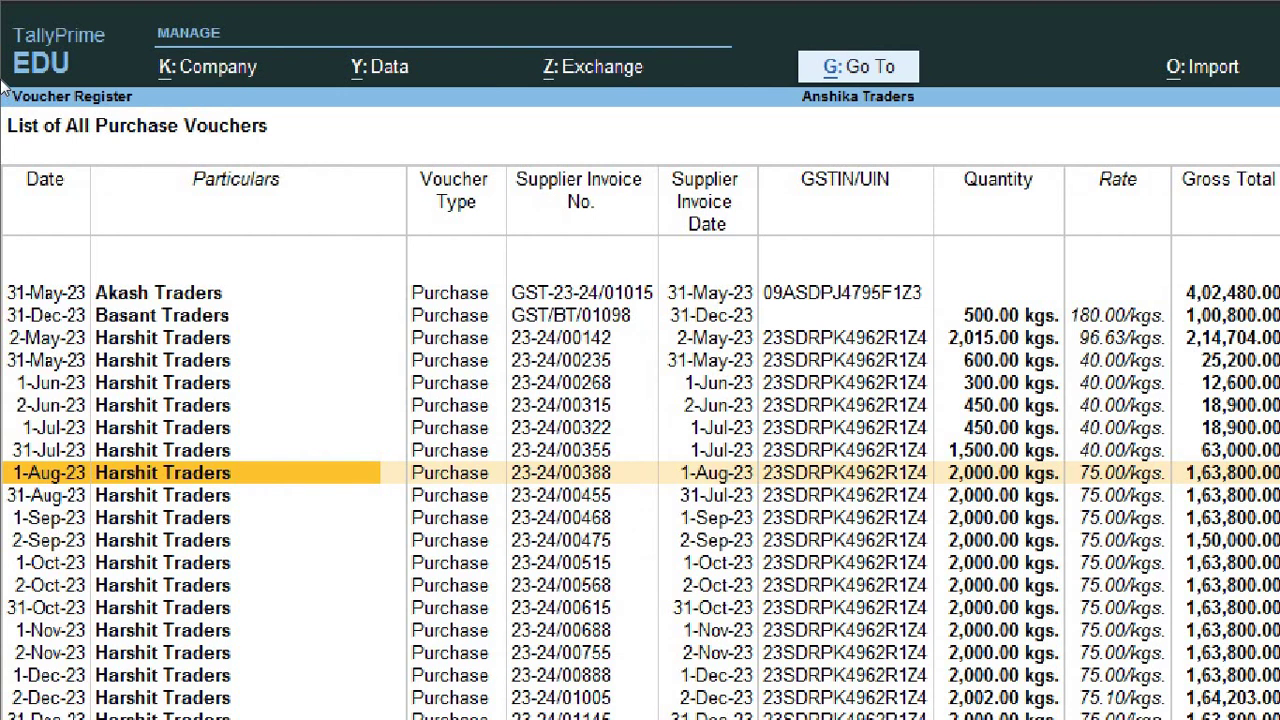
Step: Add supplier invoice number 2023-24/00355 to the 31-May-23 Janki Traders voucher and save
{"action": "key", "text": "Up"}
{"action": "key", "text": "Up"}
{"action": "key", "text": "Up"}
{"action": "key", "text": "Up"}
{"action": "key", "text": "Up"}
{"action": "key", "text": "Up"}
{"action": "key", "text": "Up"}
{"action": "key", "text": "Up"}
{"action": "key", "text": "Right"}
{"action": "key", "text": "Right"}
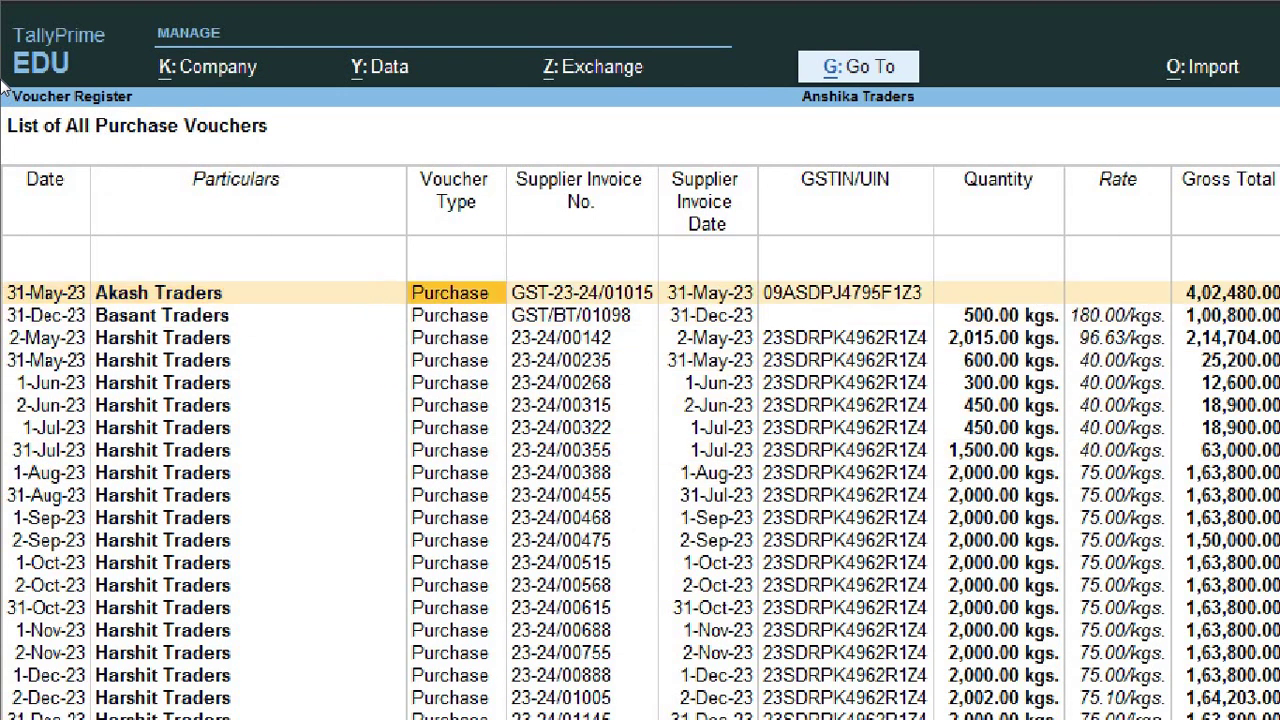
{"action": "key", "text": "Down"}
{"action": "key", "text": "Down"}
{"action": "key", "text": "Down"}
{"action": "key", "text": "Down"}
{"action": "key", "text": "Down"}
{"action": "key", "text": "Down"}
{"action": "key", "text": "Down"}
{"action": "key", "text": "Down"}
{"action": "key", "text": "Down"}
{"action": "key", "text": "Down"}
{"action": "key", "text": "Down"}
{"action": "key", "text": "Down"}
{"action": "key", "text": "Down"}
{"action": "key", "text": "Down"}
{"action": "key", "text": "Down"}
{"action": "key", "text": "Down"}
{"action": "key", "text": "Down"}
{"action": "key", "text": "Down"}
{"action": "key", "text": "Down"}
{"action": "key", "text": "Down"}
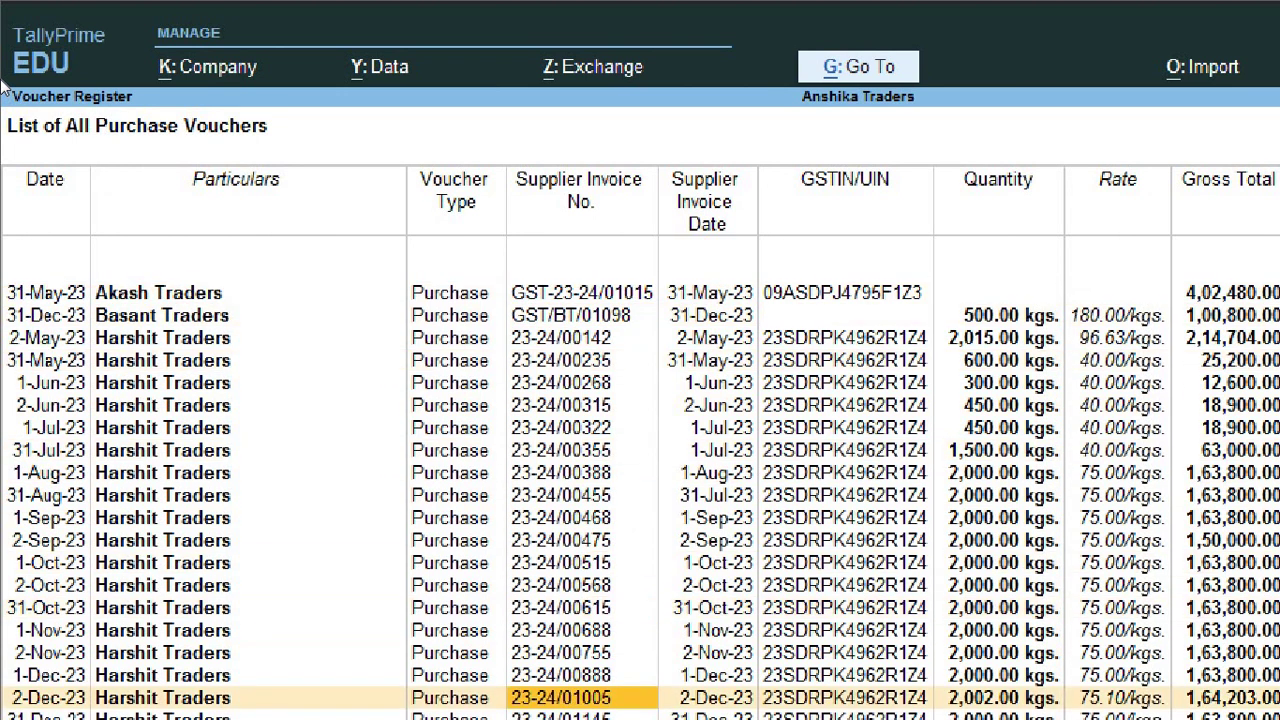
{"action": "key", "text": "Down"}
{"action": "key", "text": "Down"}
{"action": "key", "text": "Down"}
{"action": "key", "text": "Up"}
{"action": "key", "text": "Up"}
{"action": "key", "text": "Up"}
{"action": "key", "text": "Up"}
{"action": "key", "text": "Up"}
{"action": "key", "text": "Up"}
{"action": "key", "text": "Up"}
{"action": "key", "text": "Up"}
{"action": "key", "text": "Up"}
{"action": "key", "text": "Up"}
{"action": "key", "text": "Up"}
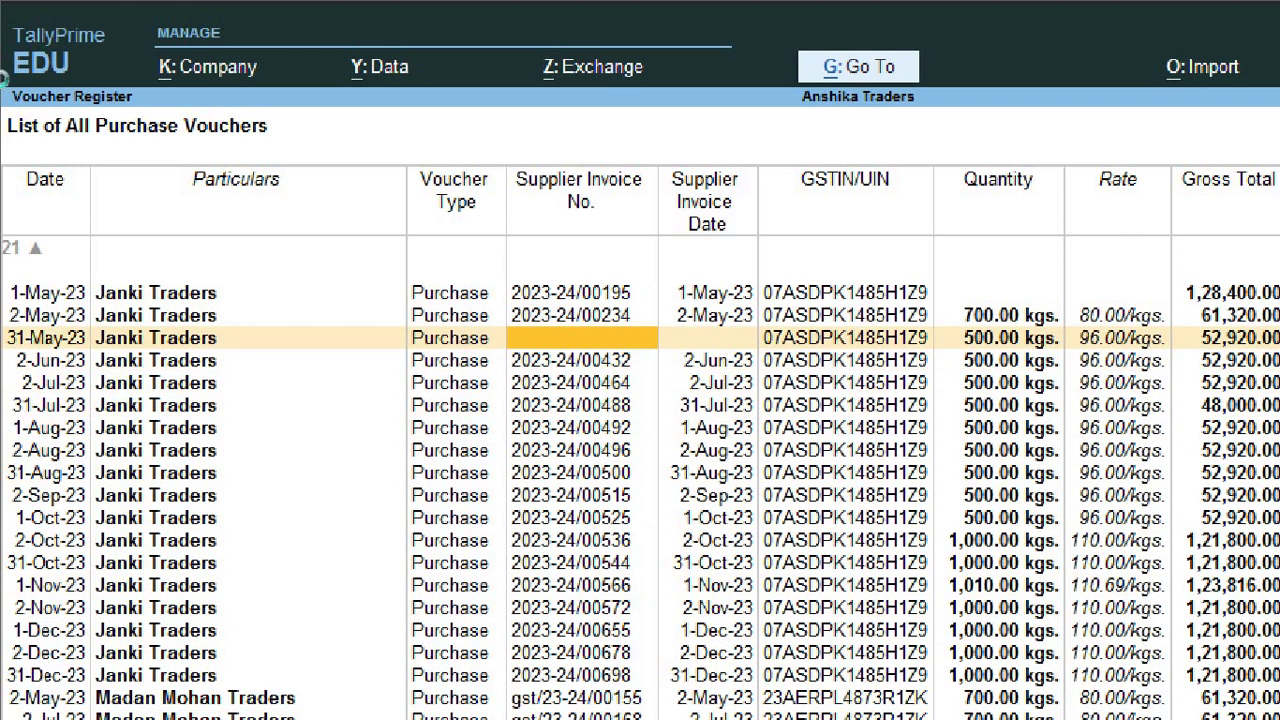
{"action": "key", "text": "Return"}
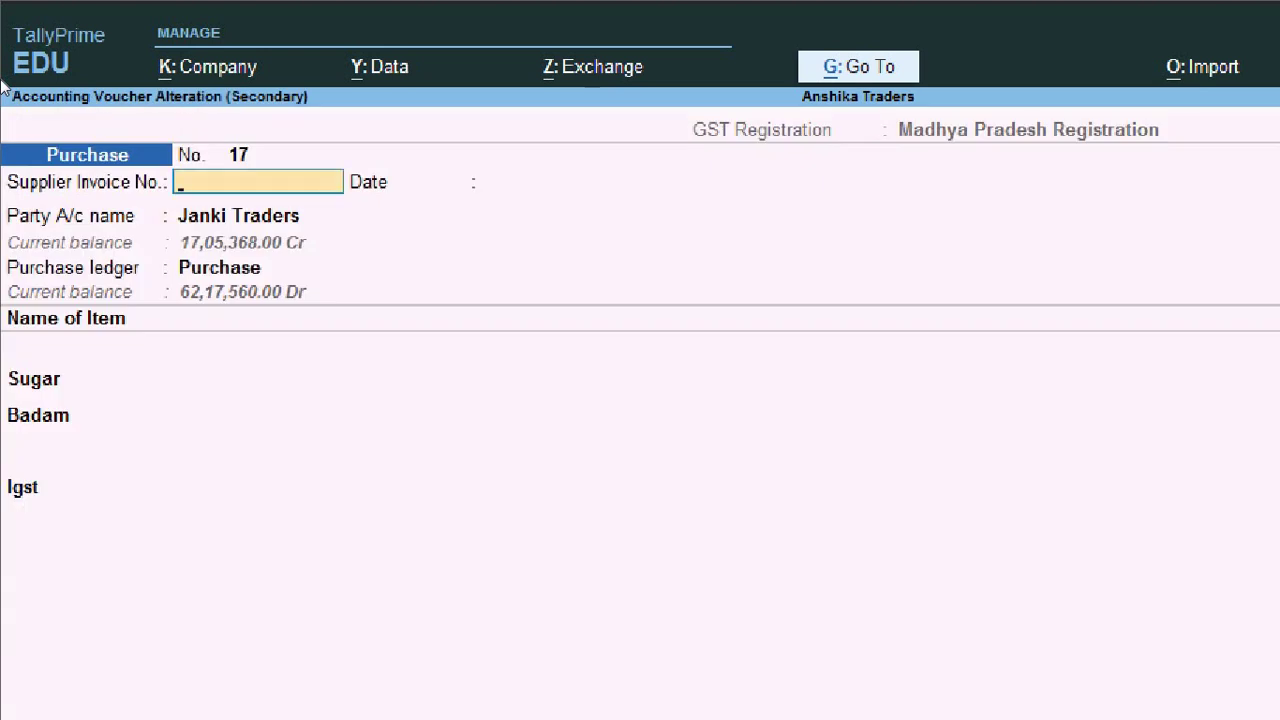
{"action": "type", "text": "2023-24/00"}
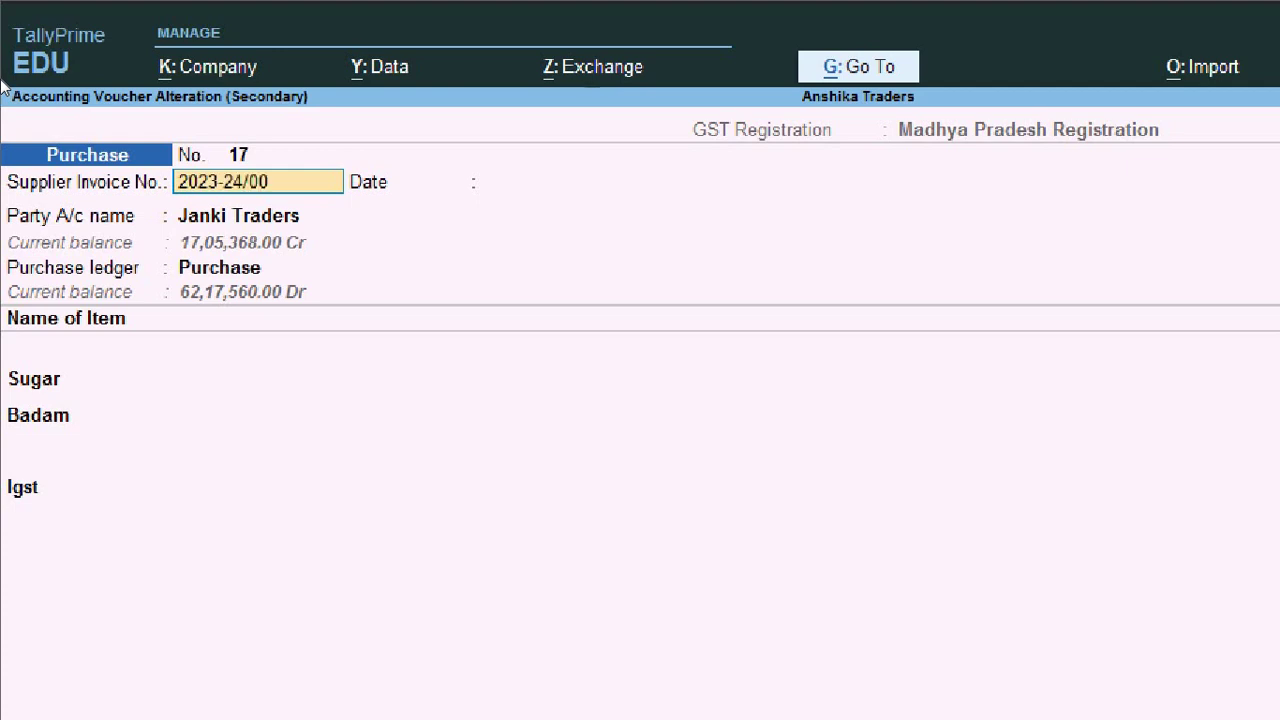
{"action": "type", "text": "355"}
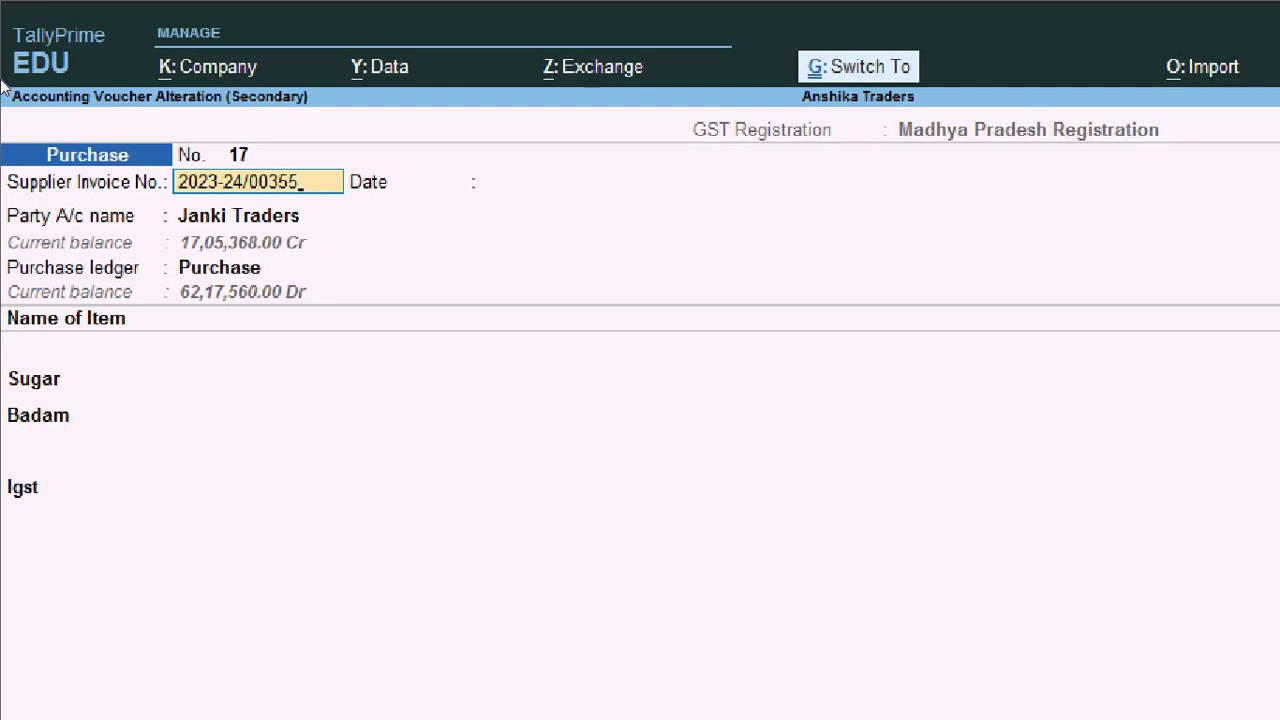
{"action": "key", "text": "ctrl+a"}
{"action": "key", "text": "Right"}
{"action": "key", "text": "Right"}
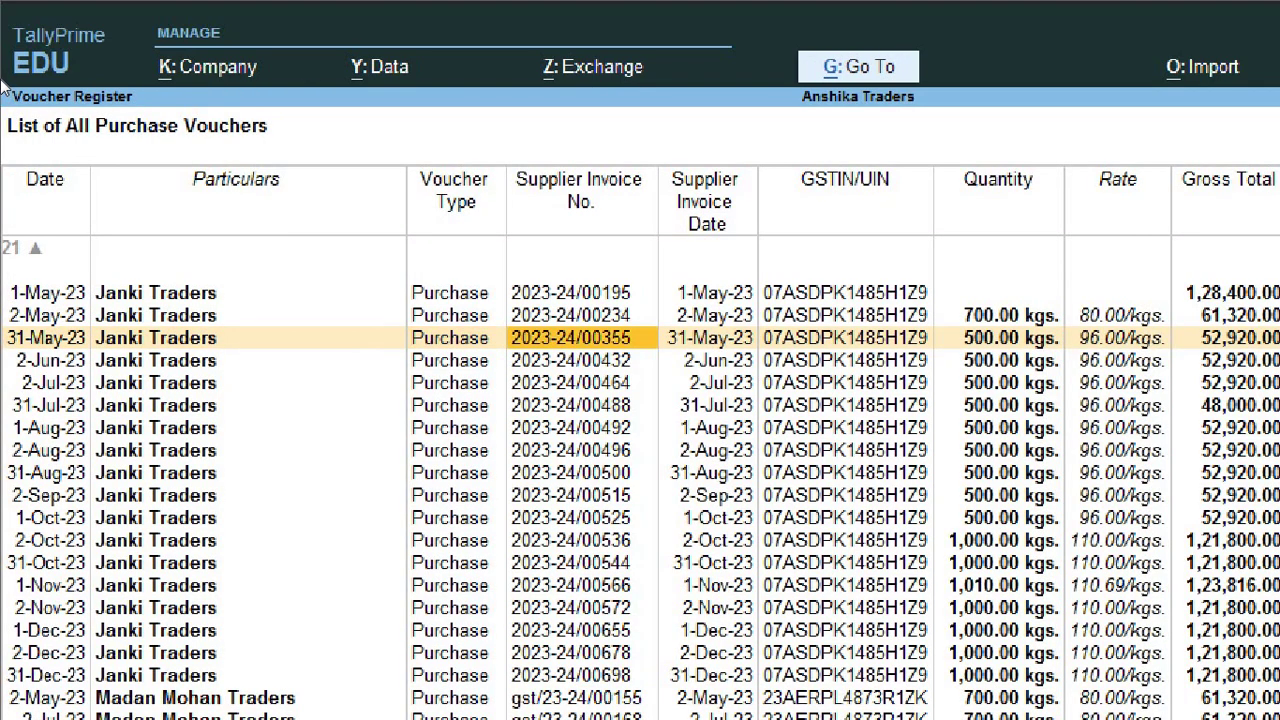
Step: Open the 31-Dec-23 Basant Traders voucher, invoice GST/BT/01098, which lacks a GSTIN
{"action": "key", "text": "Down"}
{"action": "key", "text": "Down"}
{"action": "key", "text": "Down"}
{"action": "key", "text": "Down"}
{"action": "key", "text": "Down"}
{"action": "key", "text": "Down"}
{"action": "key", "text": "Down"}
{"action": "key", "text": "Down"}
{"action": "key", "text": "Down"}
{"action": "key", "text": "Down"}
{"action": "key", "text": "Down"}
{"action": "key", "text": "Down"}
{"action": "key", "text": "Down"}
{"action": "key", "text": "Down"}
{"action": "key", "text": "Down"}
{"action": "key", "text": "Down"}
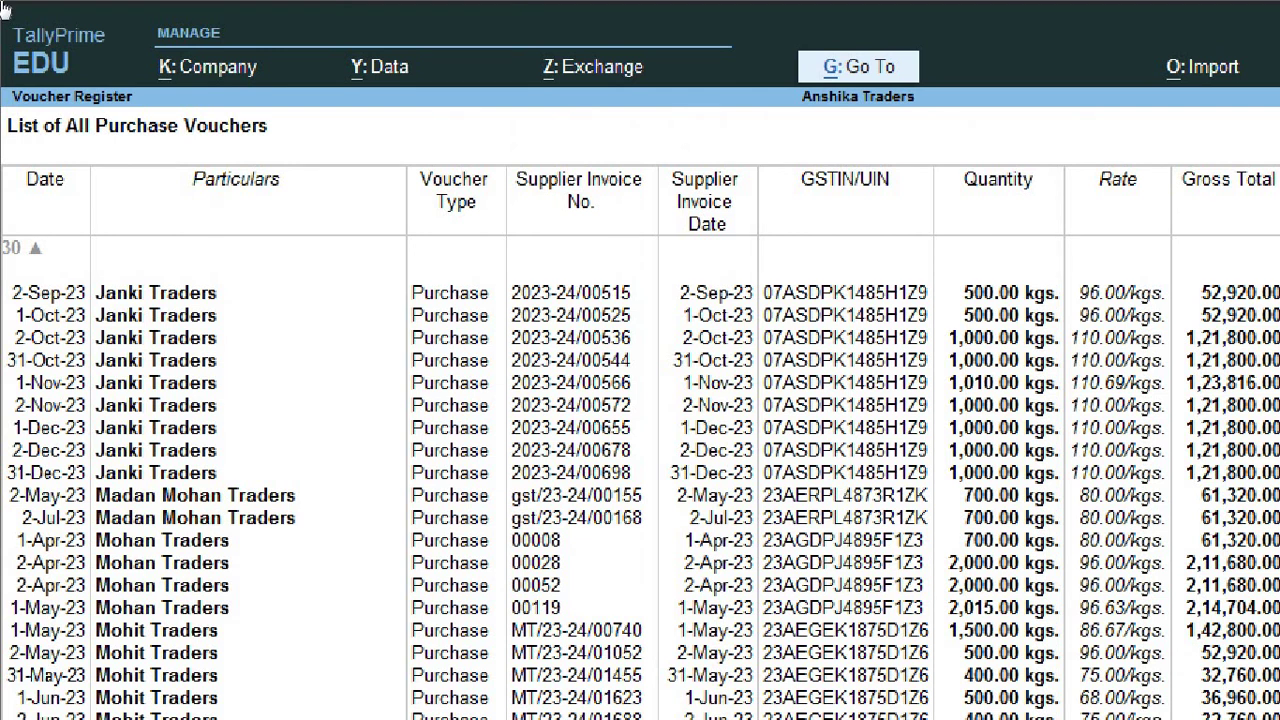
{"action": "key", "text": "Up"}
{"action": "key", "text": "Up"}
{"action": "key", "text": "Up"}
{"action": "key", "text": "Up"}
{"action": "key", "text": "Up"}
{"action": "key", "text": "Up"}
{"action": "key", "text": "Up"}
{"action": "key", "text": "Up"}
{"action": "key", "text": "Up"}
{"action": "key", "text": "Up"}
{"action": "key", "text": "Up"}
{"action": "key", "text": "Up"}
{"action": "key", "text": "Up"}
{"action": "key", "text": "Up"}
{"action": "key", "text": "Up"}
{"action": "key", "text": "Up"}
{"action": "key", "text": "Up"}
{"action": "key", "text": "Up"}
{"action": "key", "text": "Up"}
{"action": "key", "text": "Up"}
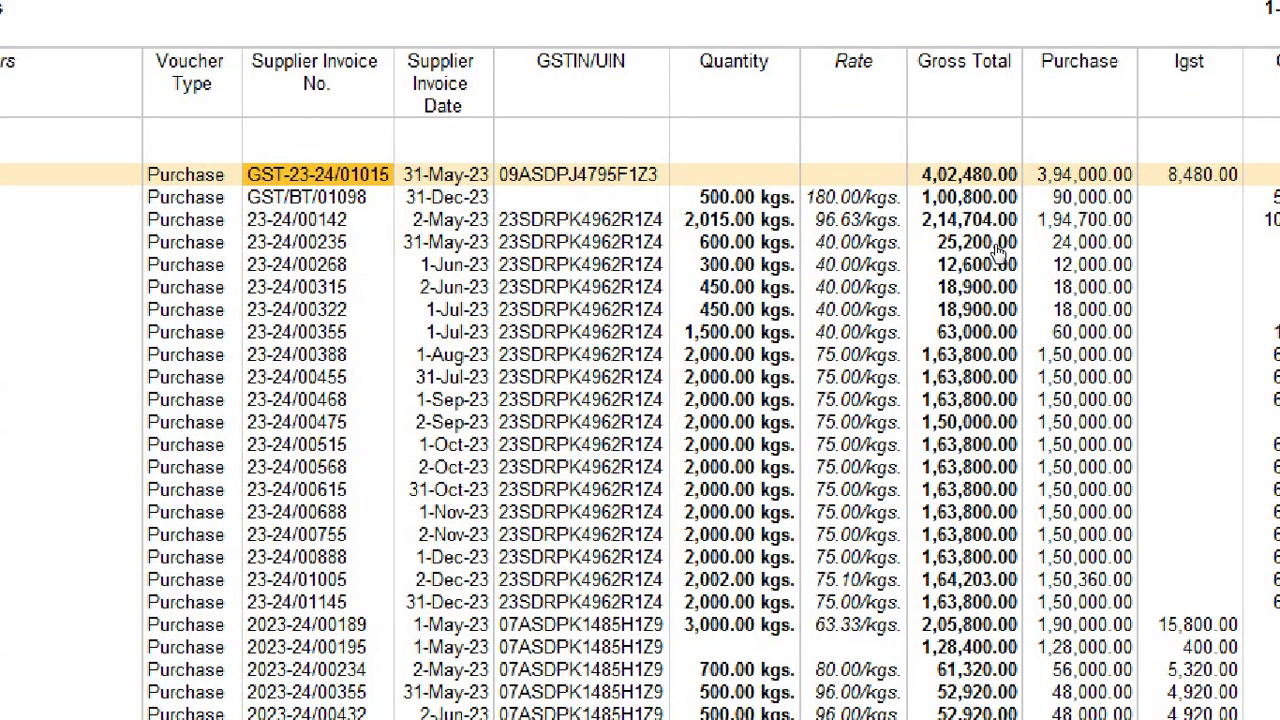
{"action": "key", "text": "Down"}
{"action": "key", "text": "Down"}
{"action": "key", "text": "Down"}
{"action": "key", "text": "Down"}
{"action": "key", "text": "Down"}
{"action": "key", "text": "Down"}
{"action": "key", "text": "Down"}
{"action": "key", "text": "Down"}
{"action": "key", "text": "Down"}
{"action": "key", "text": "Down"}
{"action": "key", "text": "Down"}
{"action": "key", "text": "Down"}
{"action": "key", "text": "Down"}
{"action": "key", "text": "Down"}
{"action": "key", "text": "Down"}
{"action": "key", "text": "Down"}
{"action": "key", "text": "Down"}
{"action": "key", "text": "Down"}
{"action": "key", "text": "Down"}
{"action": "key", "text": "Down"}
{"action": "key", "text": "Down"}
{"action": "key", "text": "Down"}
{"action": "key", "text": "Down"}
{"action": "key", "text": "Down"}
{"action": "key", "text": "Down"}
{"action": "key", "text": "Down"}
{"action": "key", "text": "Down"}
{"action": "key", "text": "Down"}
{"action": "key", "text": "Down"}
{"action": "key", "text": "Down"}
{"action": "key", "text": "Down"}
{"action": "key", "text": "Down"}
{"action": "key", "text": "Down"}
{"action": "key", "text": "Down"}
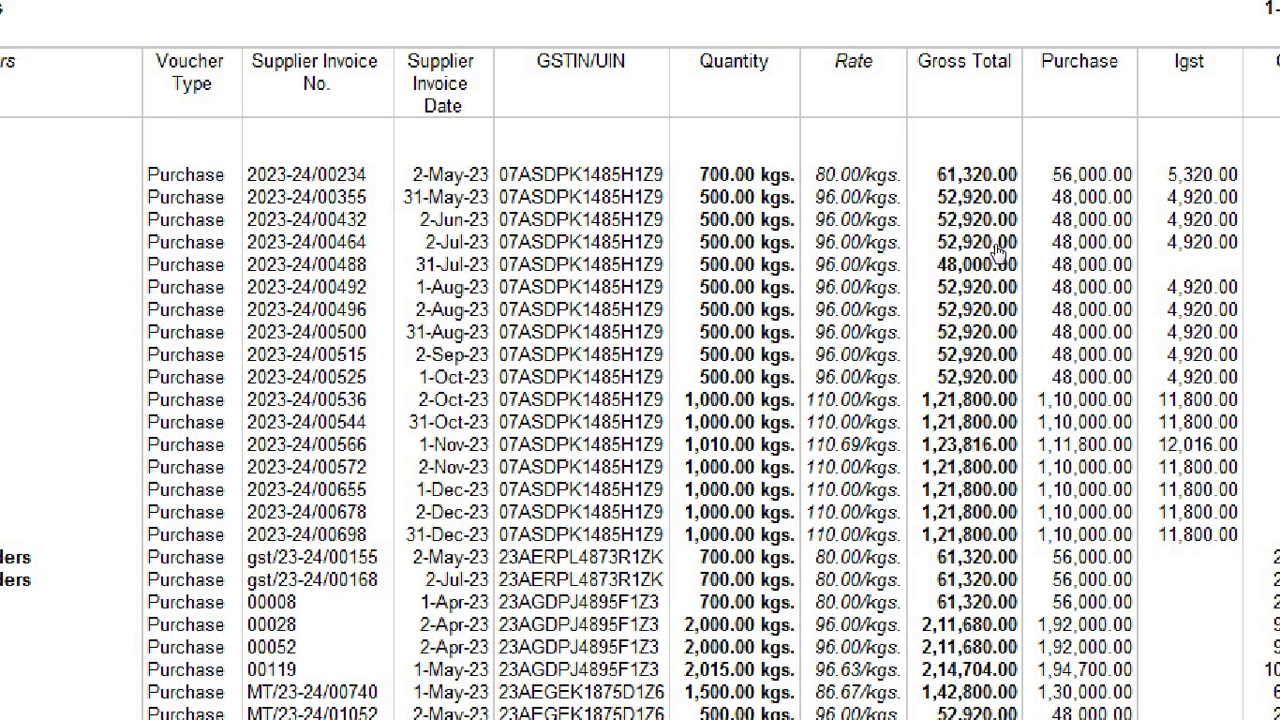
{"action": "key", "text": "Up"}
{"action": "key", "text": "Up"}
{"action": "key", "text": "Up"}
{"action": "key", "text": "Up"}
{"action": "key", "text": "Up"}
{"action": "key", "text": "Up"}
{"action": "key", "text": "Up"}
{"action": "key", "text": "Up"}
{"action": "key", "text": "Up"}
{"action": "key", "text": "Up"}
{"action": "key", "text": "Up"}
{"action": "key", "text": "Up"}
{"action": "key", "text": "Up"}
{"action": "key", "text": "Up"}
{"action": "key", "text": "Up"}
{"action": "key", "text": "Up"}
{"action": "key", "text": "Up"}
{"action": "key", "text": "Up"}
{"action": "key", "text": "Up"}
{"action": "key", "text": "Up"}
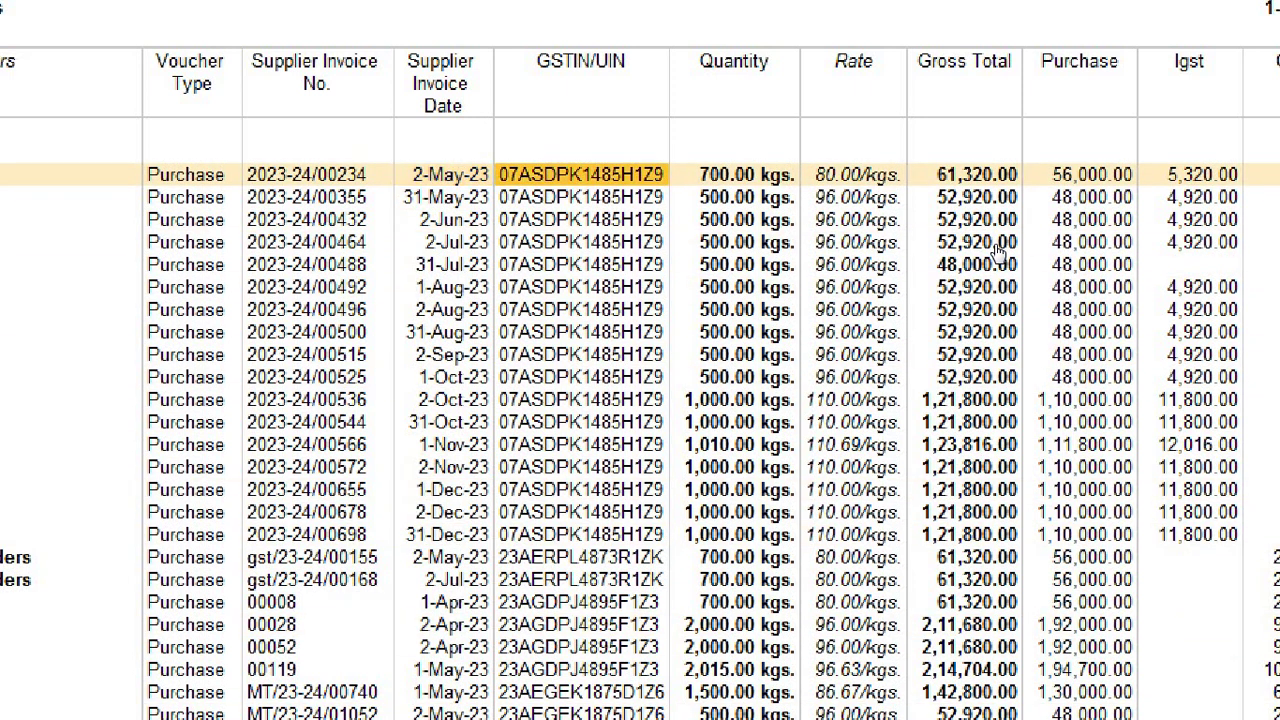
{"action": "key", "text": "Up"}
{"action": "key", "text": "Up"}
{"action": "key", "text": "Up"}
{"action": "key", "text": "Up"}
{"action": "key", "text": "Up"}
{"action": "key", "text": "Up"}
{"action": "key", "text": "Up"}
{"action": "key", "text": "Up"}
{"action": "key", "text": "Up"}
{"action": "key", "text": "Up"}
{"action": "key", "text": "Up"}
{"action": "key", "text": "Up"}
{"action": "key", "text": "Up"}
{"action": "key", "text": "Up"}
{"action": "key", "text": "Up"}
{"action": "key", "text": "Up"}
{"action": "key", "text": "Up"}
{"action": "key", "text": "Up"}
{"action": "key", "text": "Up"}
{"action": "key", "text": "Up"}
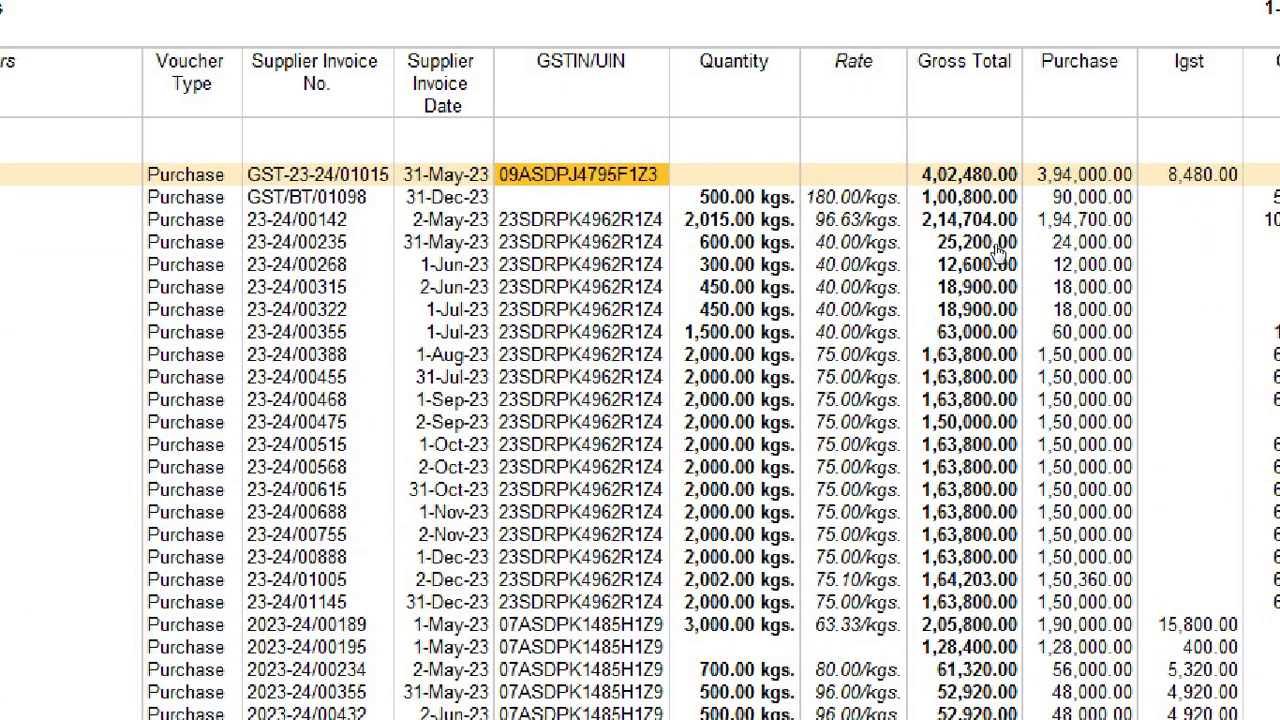
{"action": "key", "text": "Down"}
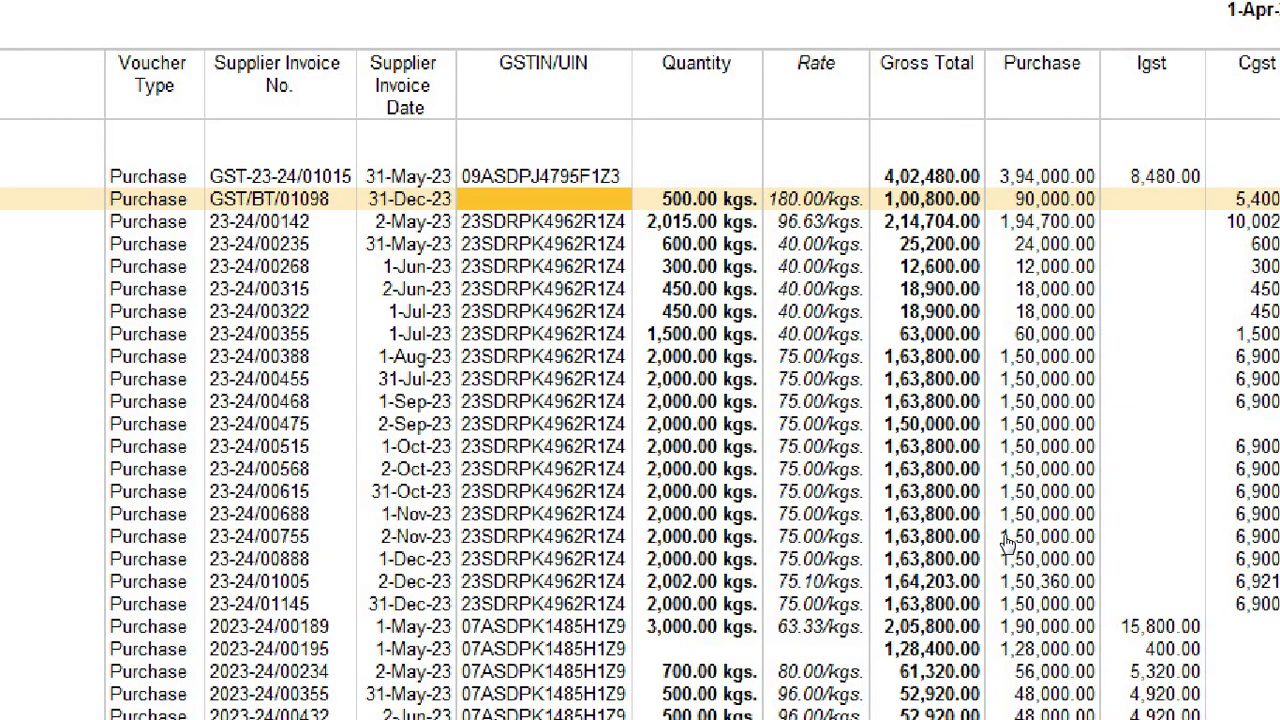
{"action": "key", "text": "Return"}
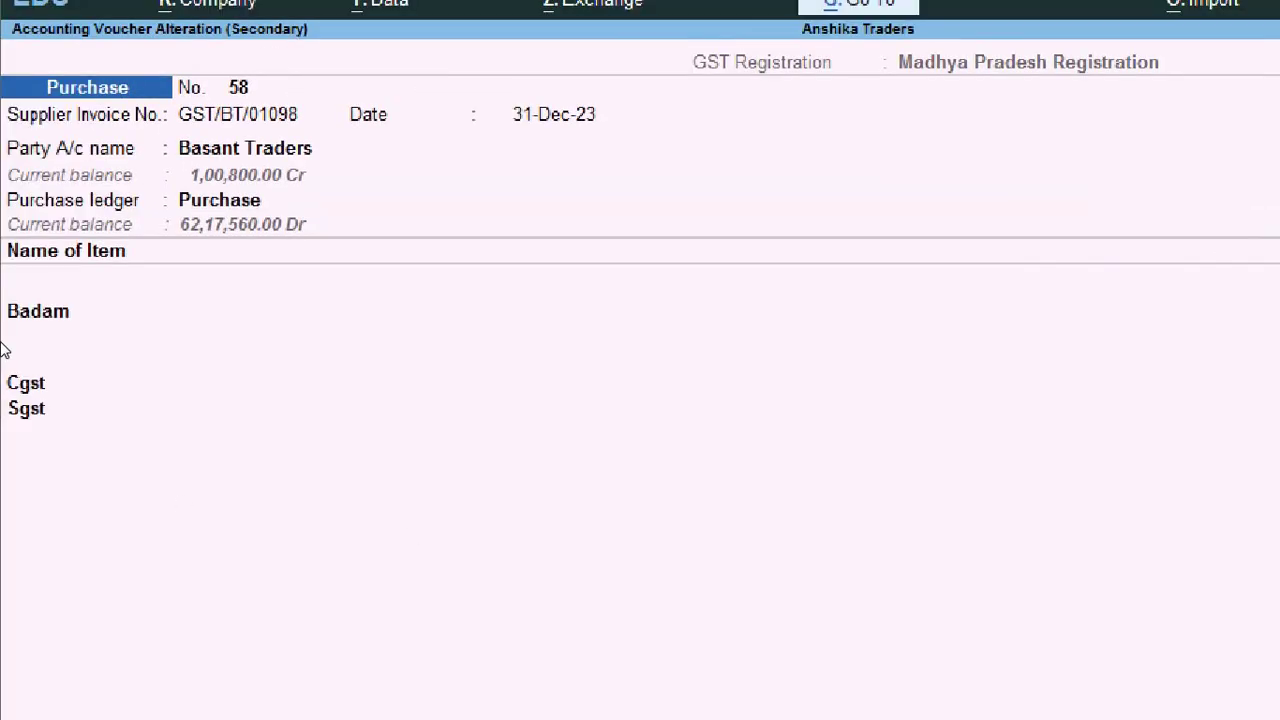
Step: Open the Basant Traders party ledger and advance to its GSTIN field
{"action": "key", "text": "Return"}
{"action": "key", "text": "Return"}
{"action": "key", "text": "Return"}
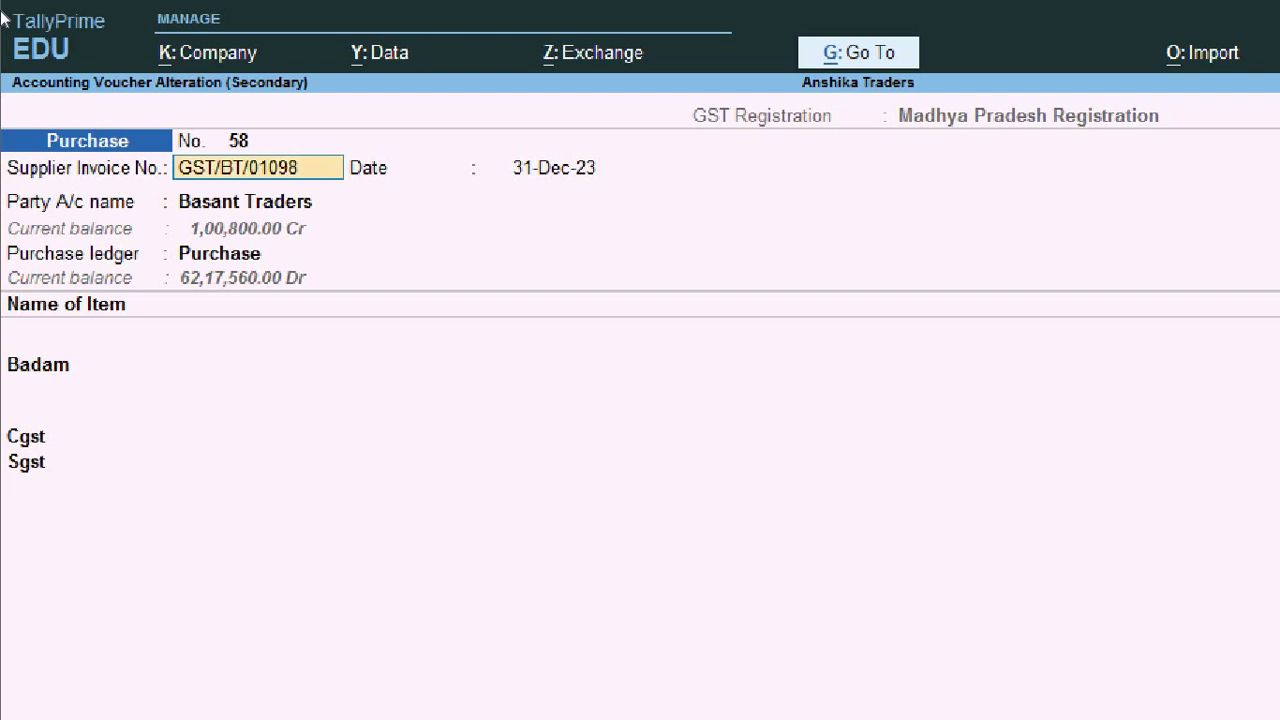
{"action": "key", "text": "ctrl+Return"}
{"action": "key", "text": "Return"}
{"action": "key", "text": "Return"}
{"action": "key", "text": "Return"}
{"action": "key", "text": "Return"}
{"action": "key", "text": "Return"}
{"action": "key", "text": "Return"}
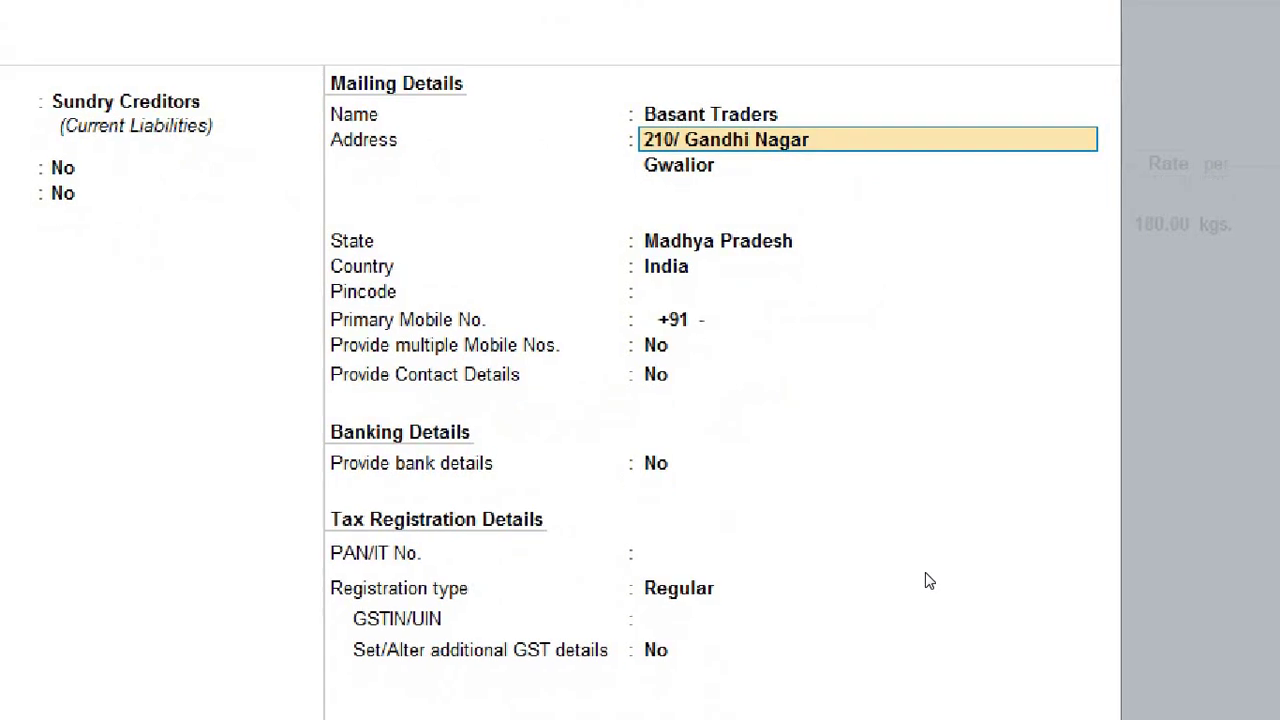
{"action": "key", "text": "Return"}
{"action": "key", "text": "Return"}
{"action": "key", "text": "Return"}
{"action": "key", "text": "Return"}
{"action": "key", "text": "Return"}
{"action": "key", "text": "Return"}
{"action": "key", "text": "Return"}
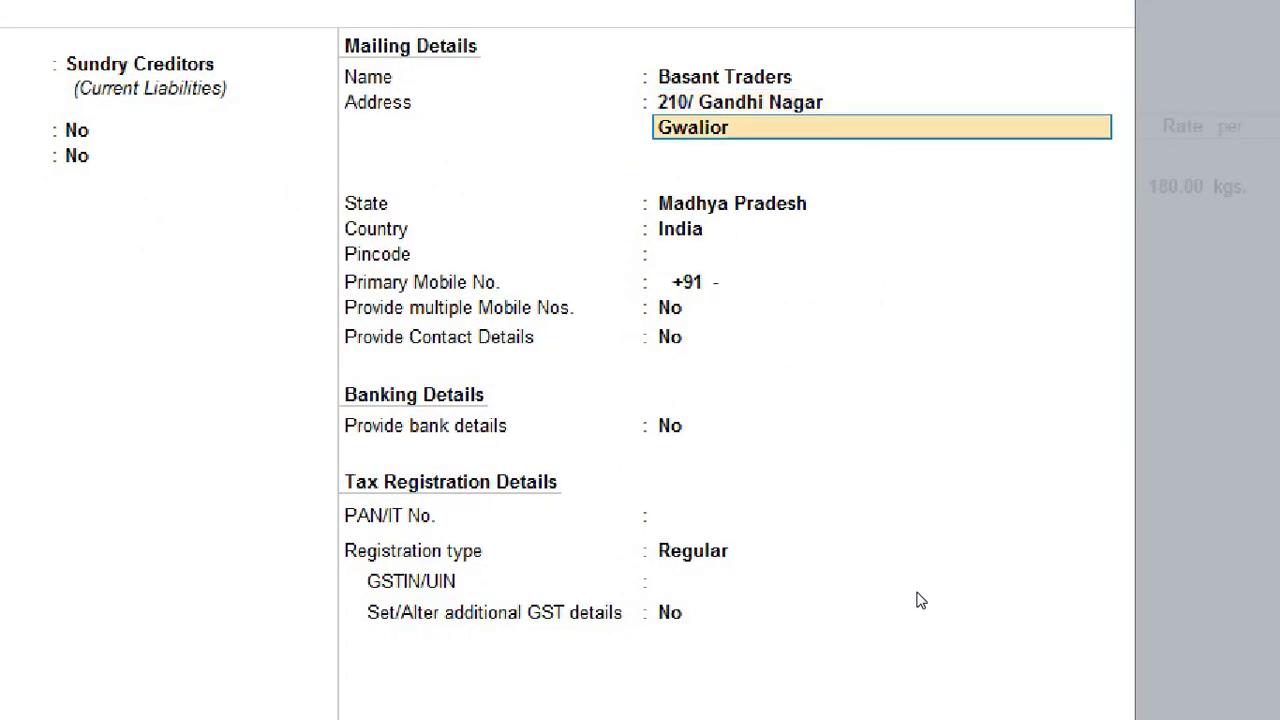
{"action": "key", "text": "Return"}
{"action": "key", "text": "Return"}
{"action": "key", "text": "Return"}
{"action": "key", "text": "Return"}
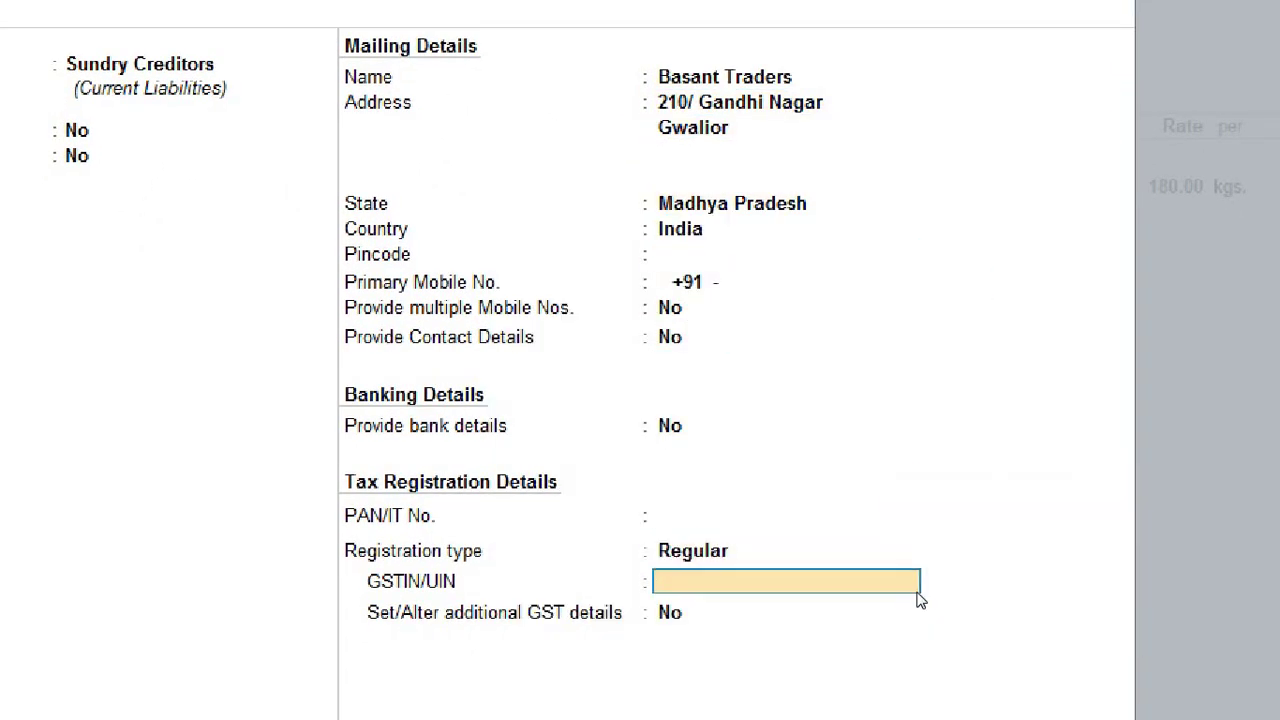
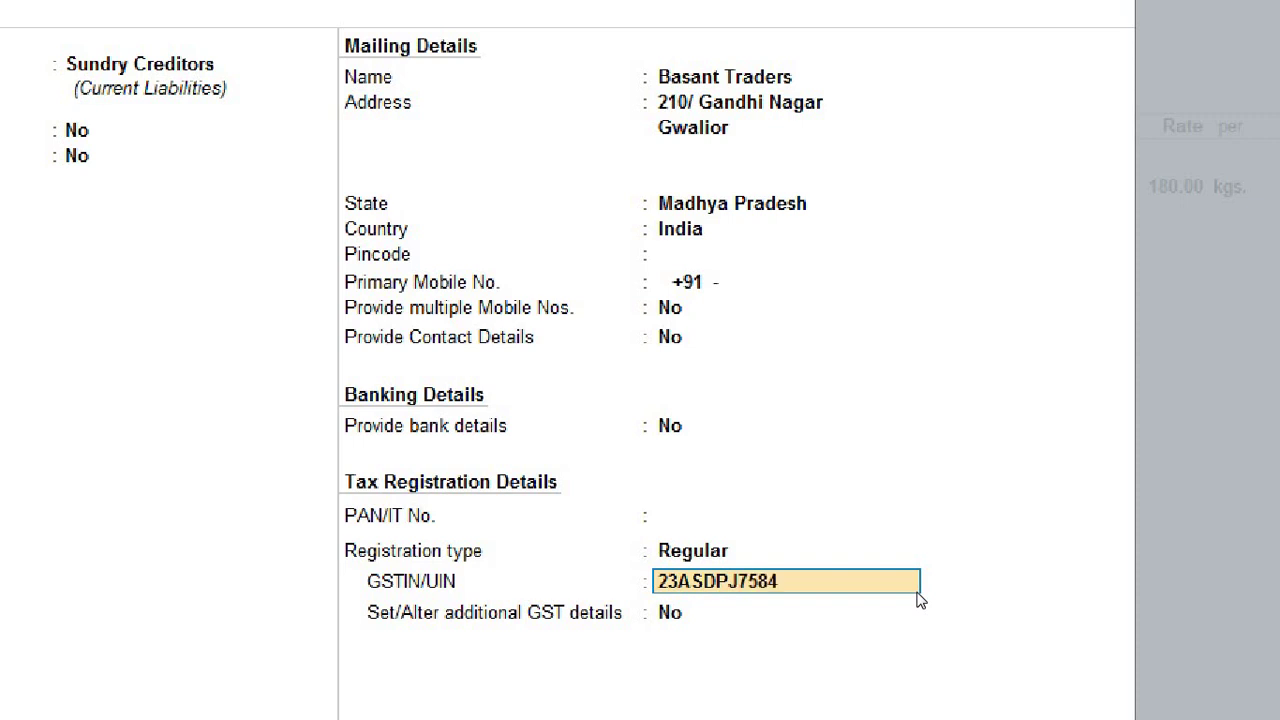
Step: Enter the party's GSTIN after state code 23, accept the ledger and save the voucher
{"action": "key", "text": "Return"}
{"action": "key", "text": "Return"}
{"action": "key", "text": "Return"}
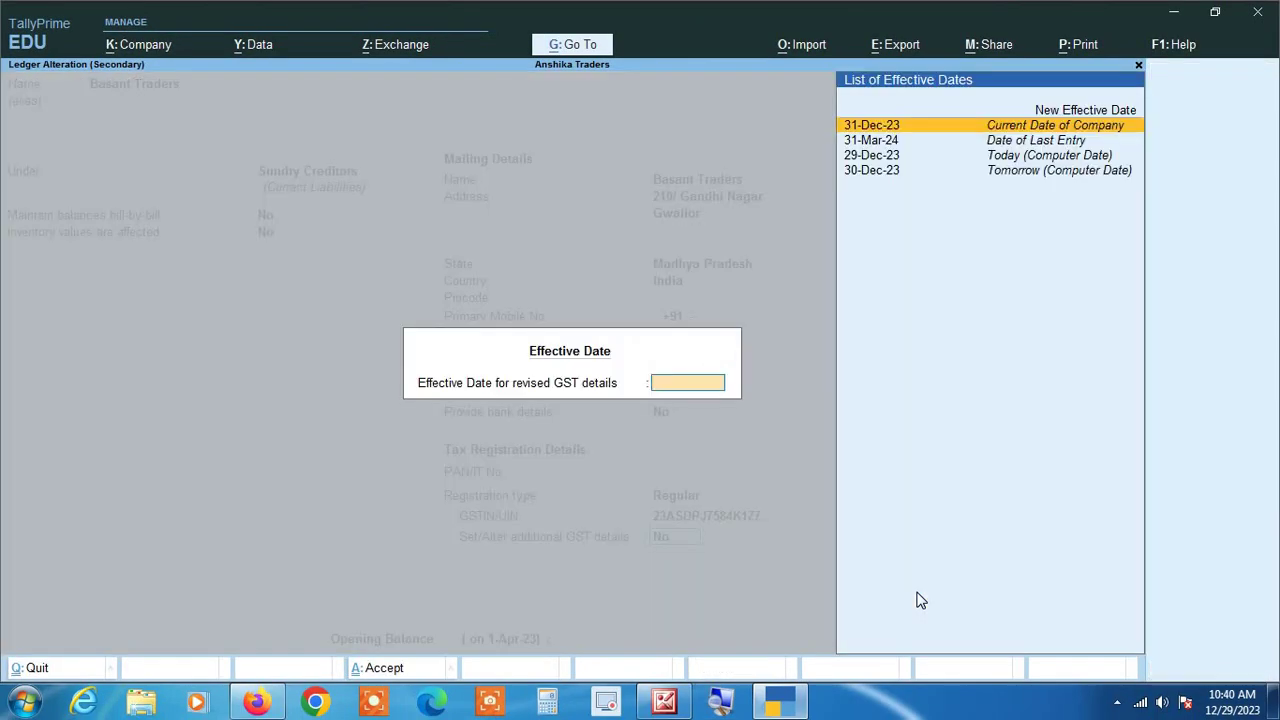
{"action": "key", "text": "Return"}
{"action": "key", "text": "Return"}
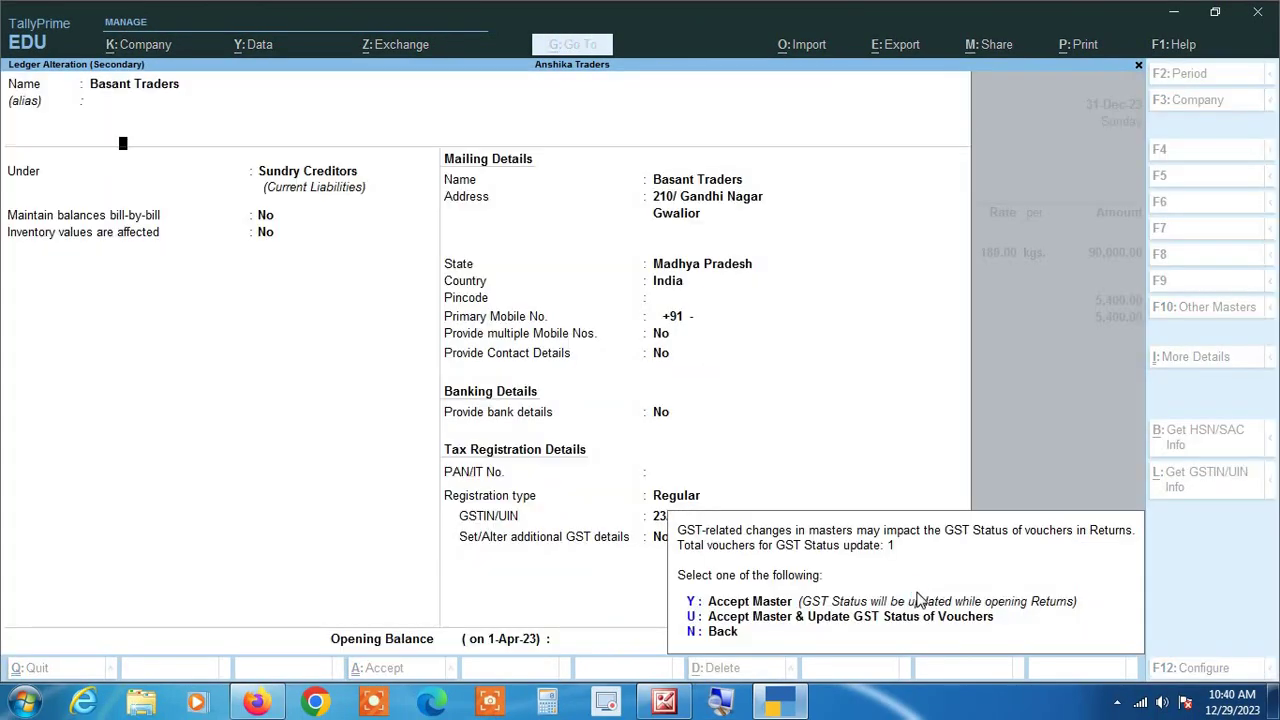
{"action": "key", "text": "y"}
{"action": "key", "text": "ctrl"}
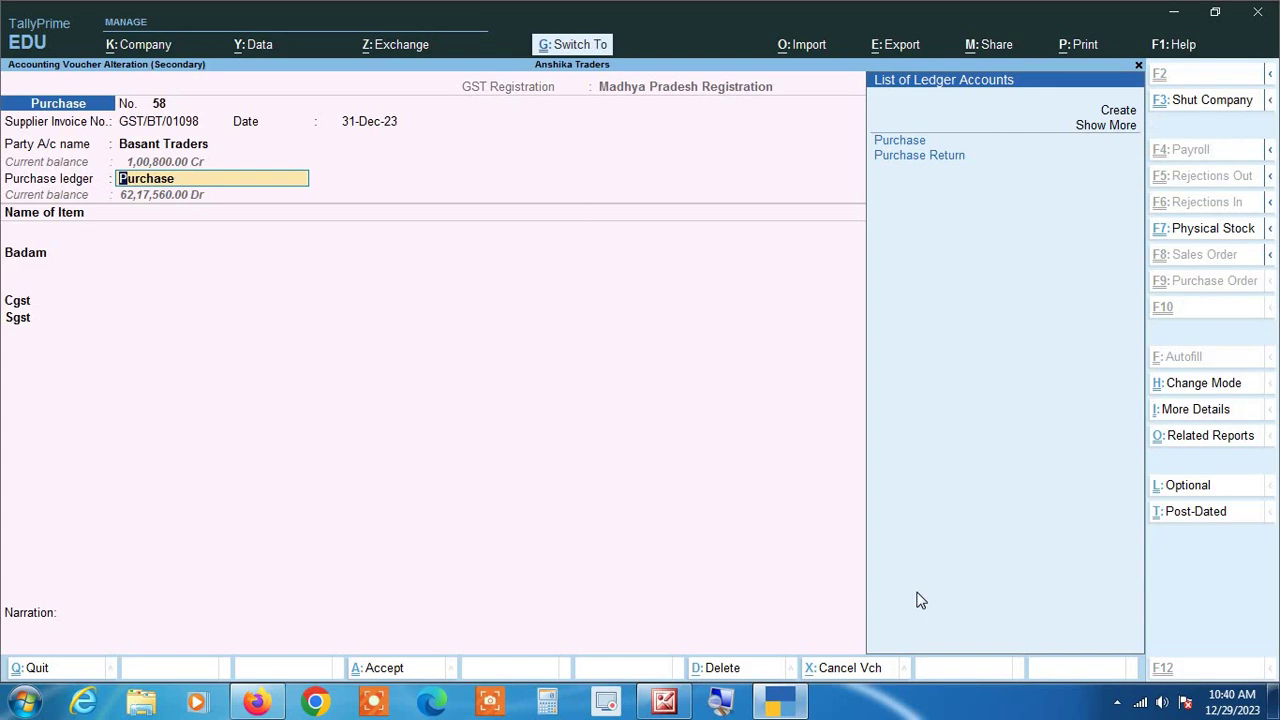
{"action": "key", "text": "ctrl+a"}
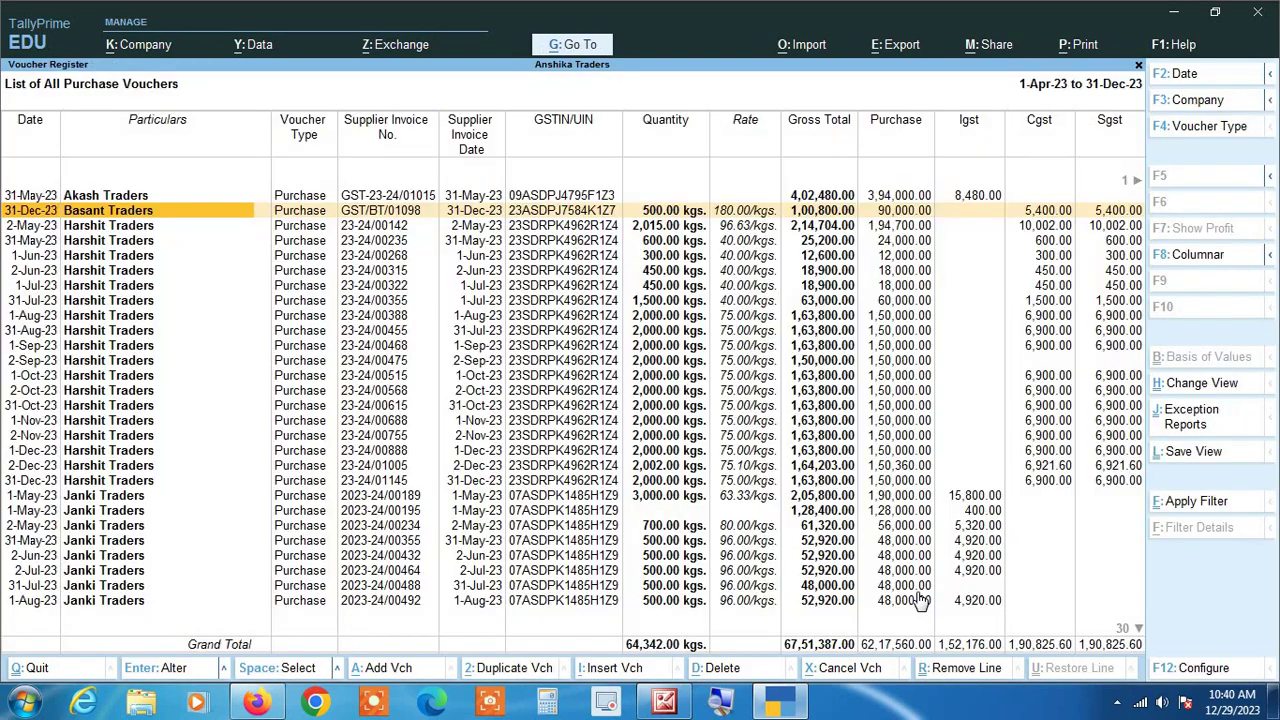
{"action": "left_click", "coordinate": [726, 704]}
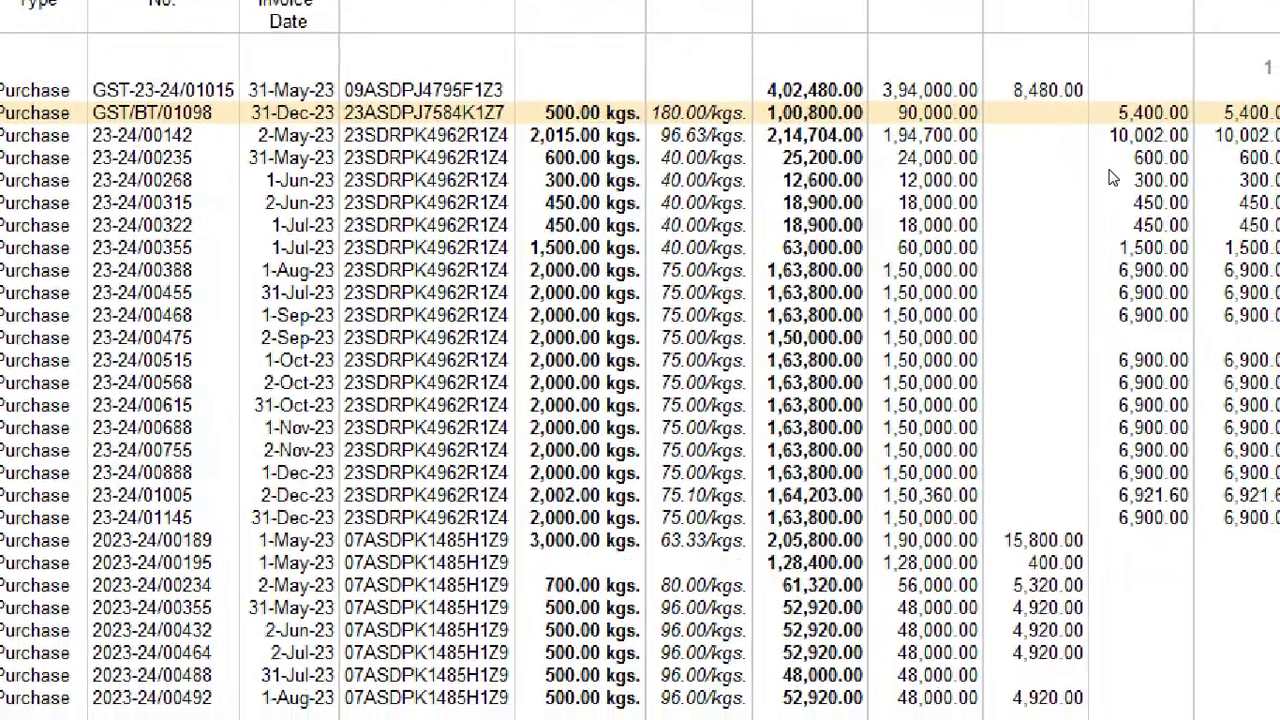
{"action": "key", "text": "Down"}
{"action": "key", "text": "Down"}
{"action": "key", "text": "Down"}
{"action": "key", "text": "Down"}
{"action": "key", "text": "Down"}
{"action": "key", "text": "Down"}
{"action": "key", "text": "Down"}
{"action": "key", "text": "Down"}
{"action": "key", "text": "Down"}
{"action": "key", "text": "Down"}
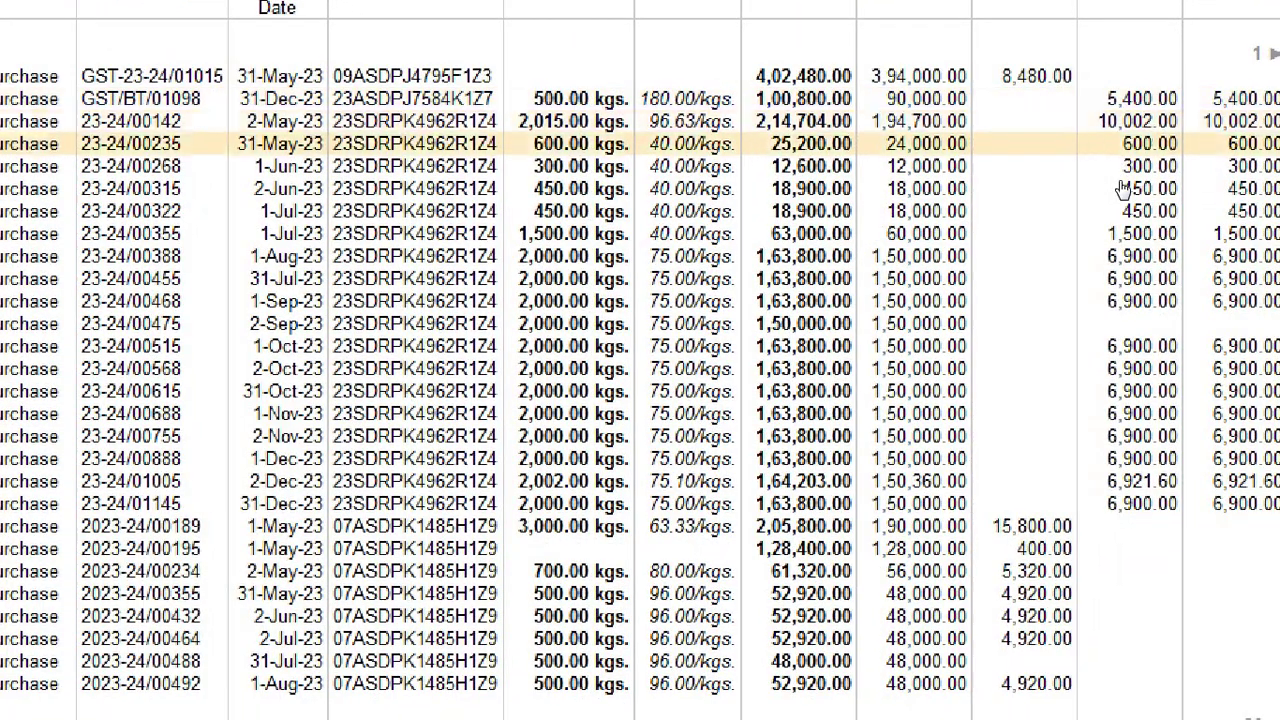
{"action": "key", "text": "Down"}
{"action": "key", "text": "Down"}
{"action": "key", "text": "Down"}
{"action": "key", "text": "Down"}
{"action": "key", "text": "Down"}
{"action": "key", "text": "Down"}
{"action": "key", "text": "Down"}
{"action": "key", "text": "Down"}
{"action": "key", "text": "Down"}
{"action": "key", "text": "Down"}
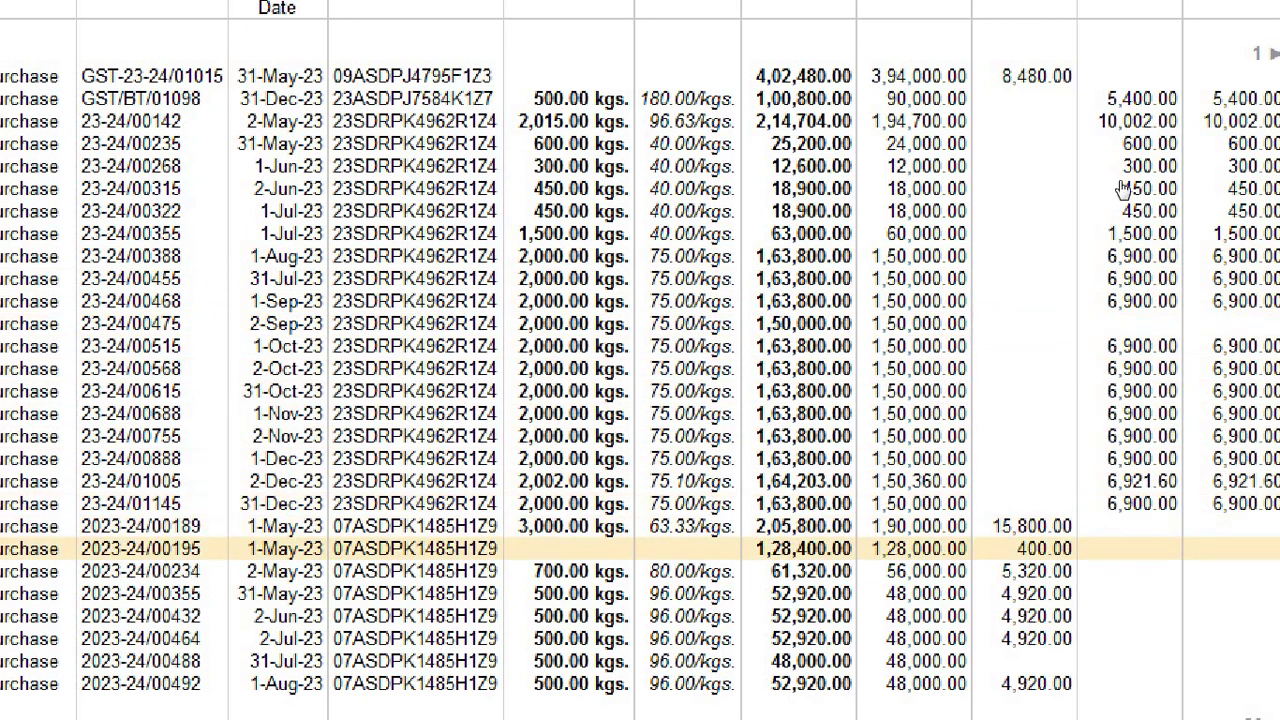
{"action": "key", "text": "Down"}
{"action": "key", "text": "Down"}
{"action": "key", "text": "Down"}
{"action": "key", "text": "Down"}
{"action": "key", "text": "Down"}
{"action": "key", "text": "Down"}
{"action": "key", "text": "Down"}
{"action": "key", "text": "Down"}
{"action": "key", "text": "Down"}
{"action": "key", "text": "Down"}
{"action": "key", "text": "Down"}
{"action": "key", "text": "Down"}
{"action": "key", "text": "Down"}
{"action": "key", "text": "Down"}
{"action": "key", "text": "Down"}
{"action": "key", "text": "Down"}
{"action": "key", "text": "Down"}
{"action": "key", "text": "Down"}
{"action": "key", "text": "Down"}
{"action": "key", "text": "Down"}
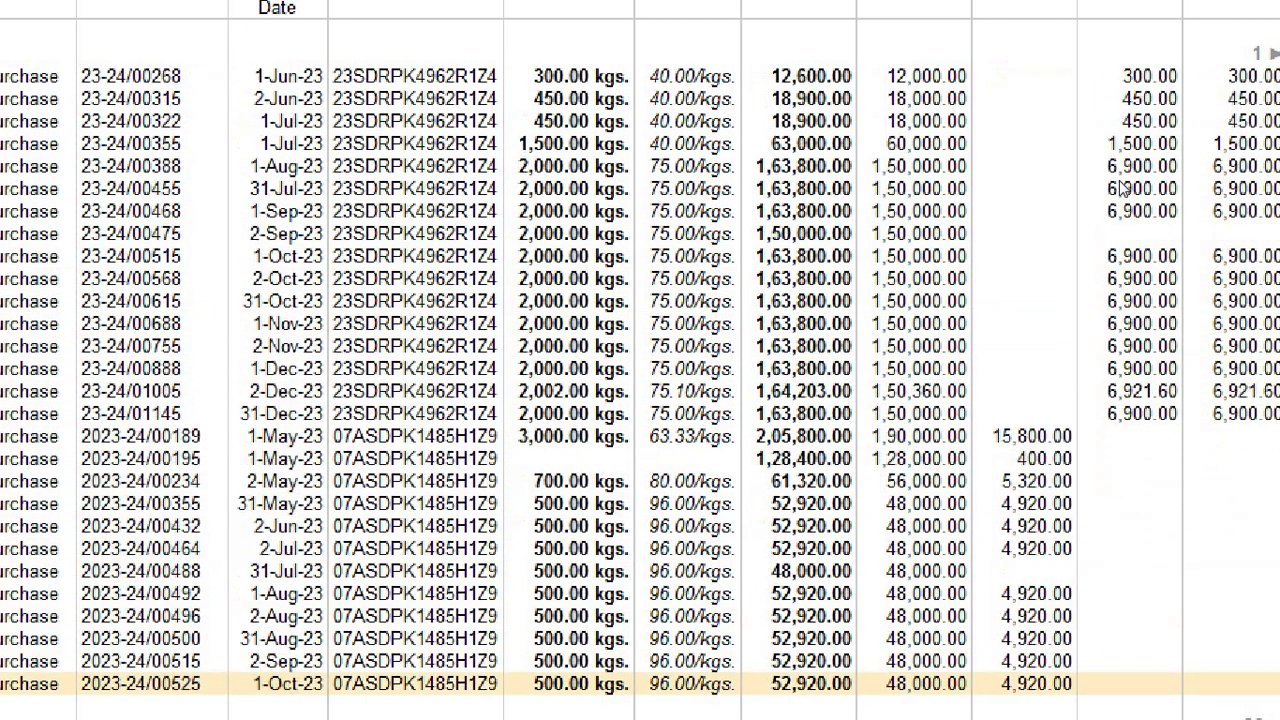
{"action": "key", "text": "Up"}
{"action": "key", "text": "Up"}
{"action": "key", "text": "Up"}
{"action": "key", "text": "Up"}
{"action": "key", "text": "Up"}
{"action": "key", "text": "Up"}
{"action": "key", "text": "Up"}
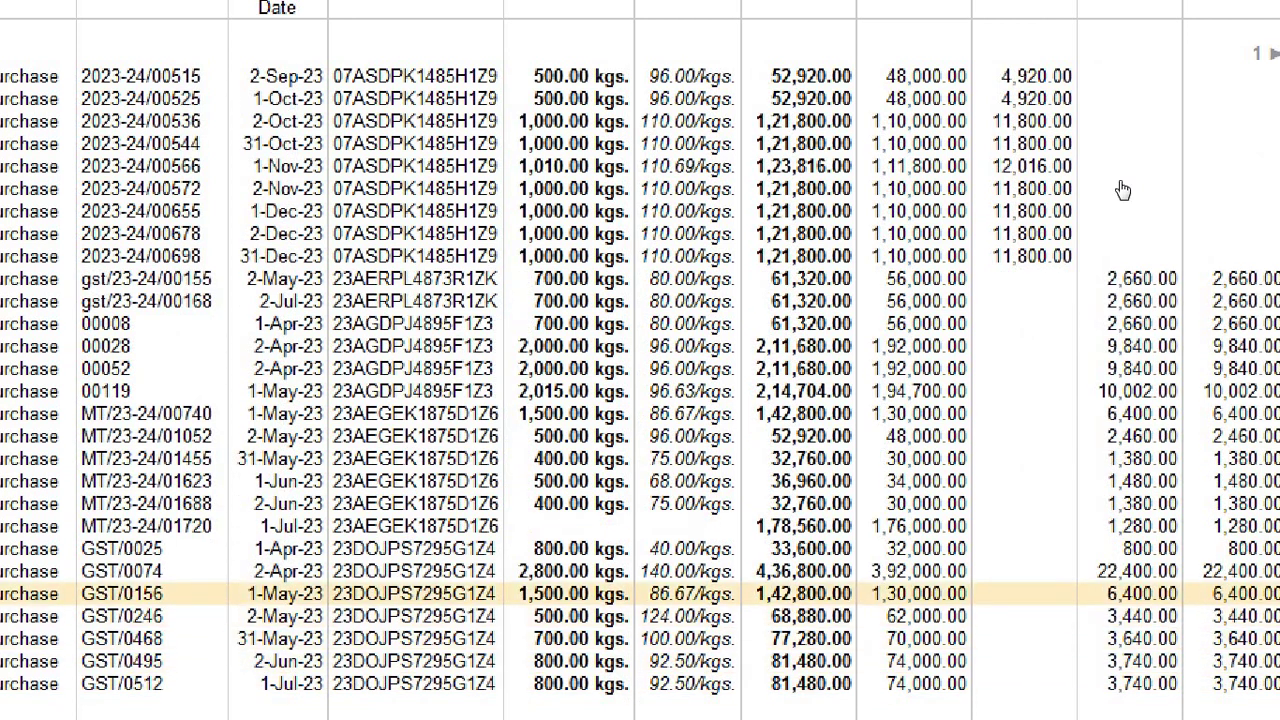
{"action": "key", "text": "Up"}
{"action": "key", "text": "Up"}
{"action": "key", "text": "Up"}
{"action": "key", "text": "Up"}
{"action": "key", "text": "Up"}
{"action": "key", "text": "Up"}
{"action": "key", "text": "Up"}
{"action": "key", "text": "Up"}
{"action": "key", "text": "Up"}
{"action": "key", "text": "Up"}
{"action": "key", "text": "Up"}
{"action": "key", "text": "Up"}
{"action": "key", "text": "Up"}
{"action": "key", "text": "Up"}
{"action": "key", "text": "Up"}
{"action": "key", "text": "Up"}
{"action": "key", "text": "Up"}
{"action": "key", "text": "Up"}
{"action": "key", "text": "Up"}
{"action": "key", "text": "Up"}
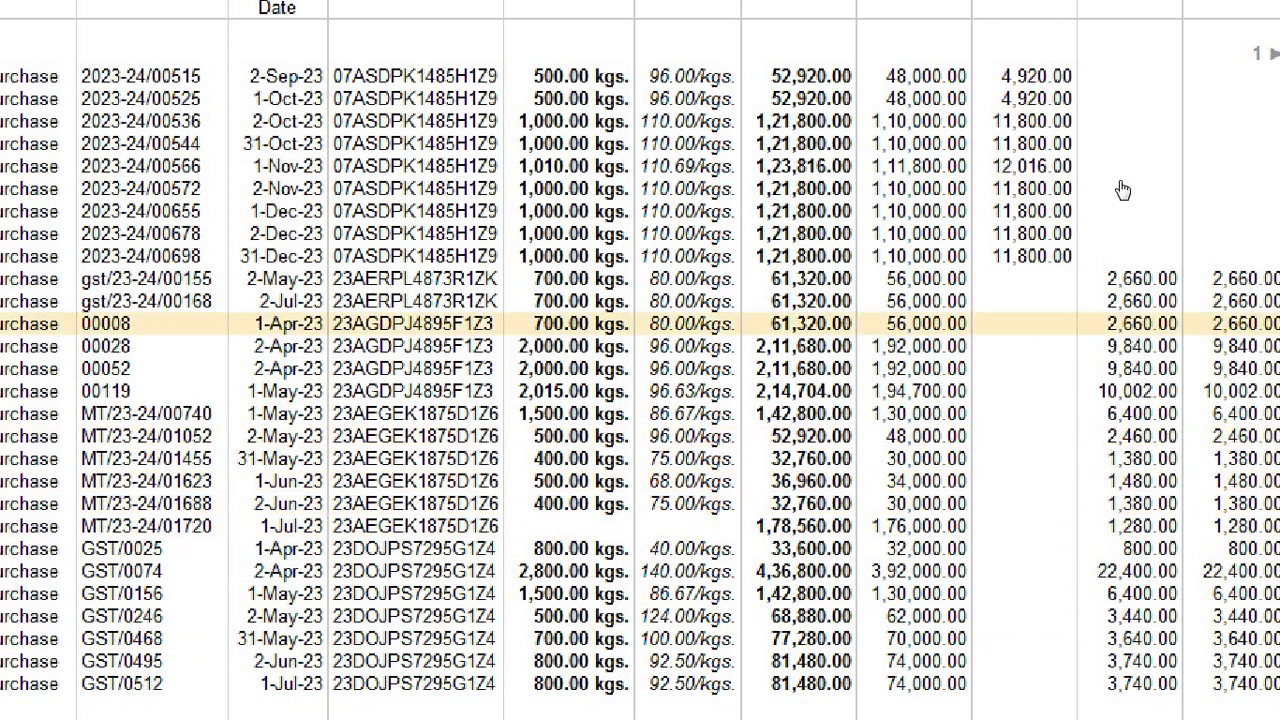
{"action": "key", "text": "Up"}
{"action": "key", "text": "Up"}
{"action": "key", "text": "Up"}
{"action": "key", "text": "Up"}
{"action": "key", "text": "Down"}
{"action": "key", "text": "Down"}
{"action": "key", "text": "Down"}
{"action": "key", "text": "Down"}
{"action": "key", "text": "Down"}
{"action": "key", "text": "Down"}
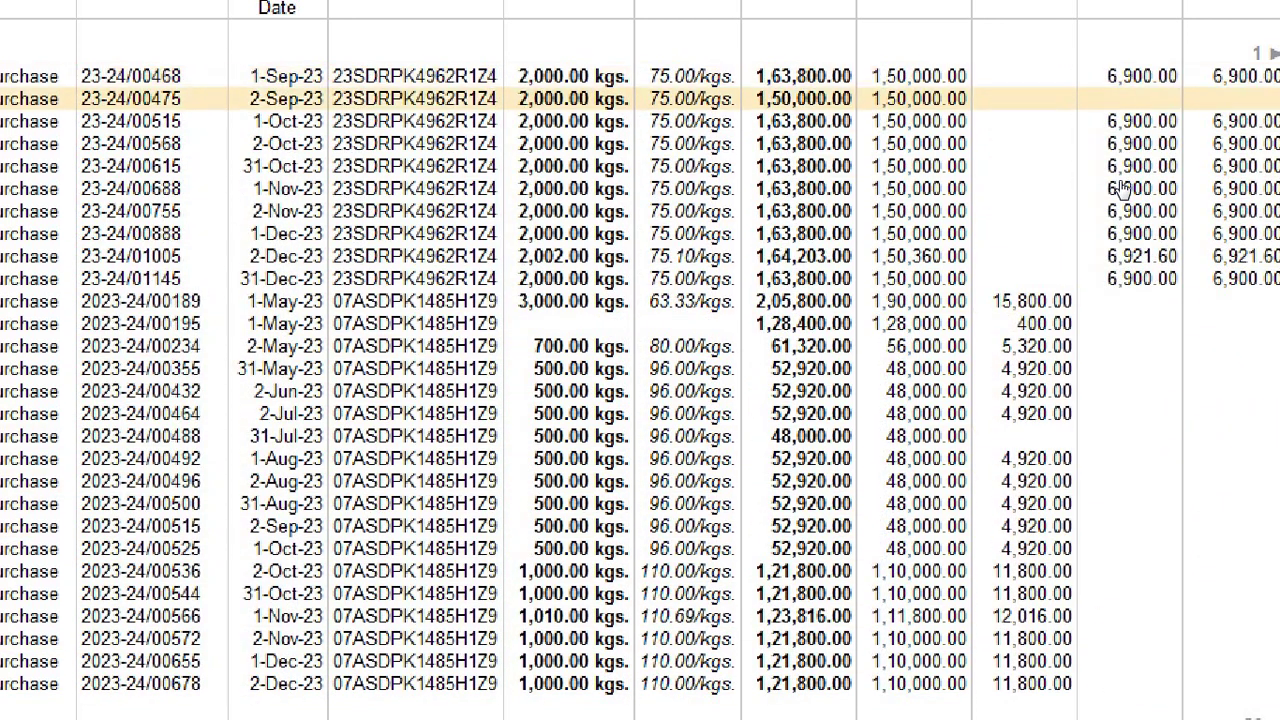
{"action": "key", "text": "Down"}
{"action": "key", "text": "Down"}
{"action": "key", "text": "Down"}
{"action": "key", "text": "Down"}
{"action": "key", "text": "Down"}
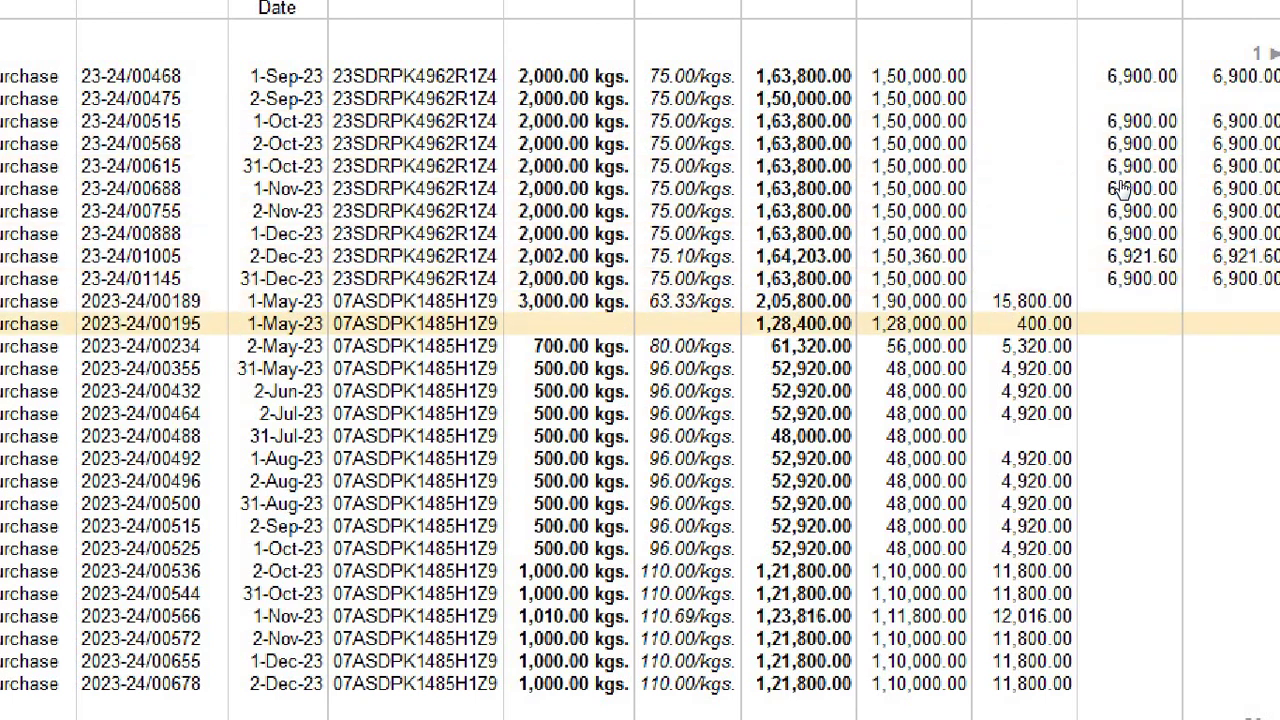
Step: On voucher 2023-24/00195 enter 40 Bag Toor Dal at 3,000.00 and 200 kgs Sugar at 40.00, then save
{"action": "key", "text": "Return"}
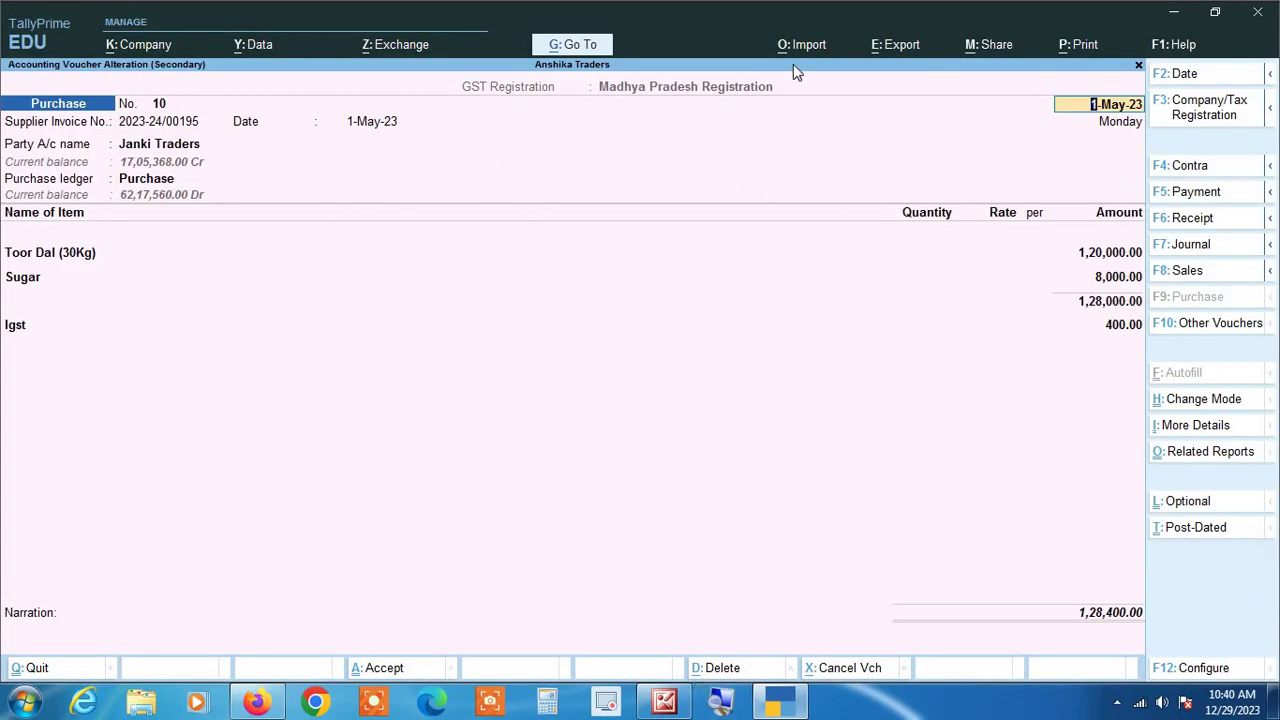
{"action": "key", "text": "Return"}
{"action": "key", "text": "Return"}
{"action": "key", "text": "Return"}
{"action": "key", "text": "Return"}
{"action": "key", "text": "Return"}
{"action": "key", "text": "Return"}
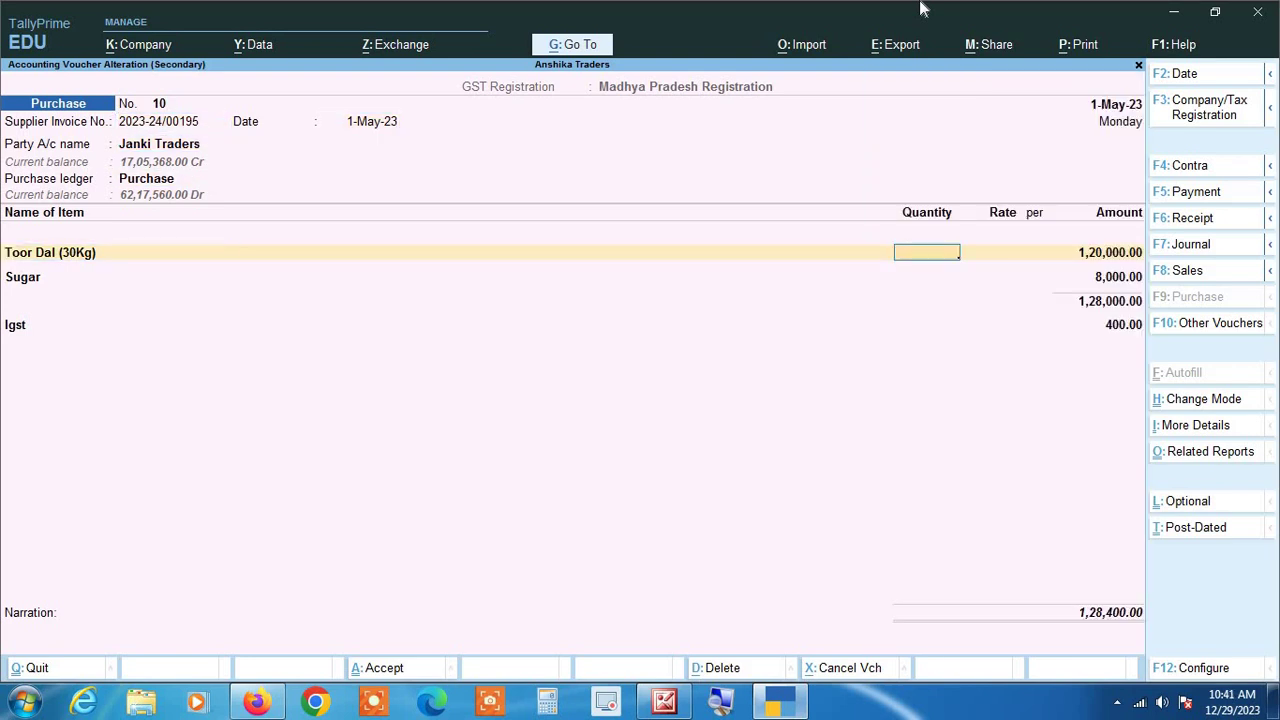
{"action": "type", "text": "40"}
{"action": "key", "text": "Return"}
{"action": "key", "text": "Return"}
{"action": "key", "text": "Return"}
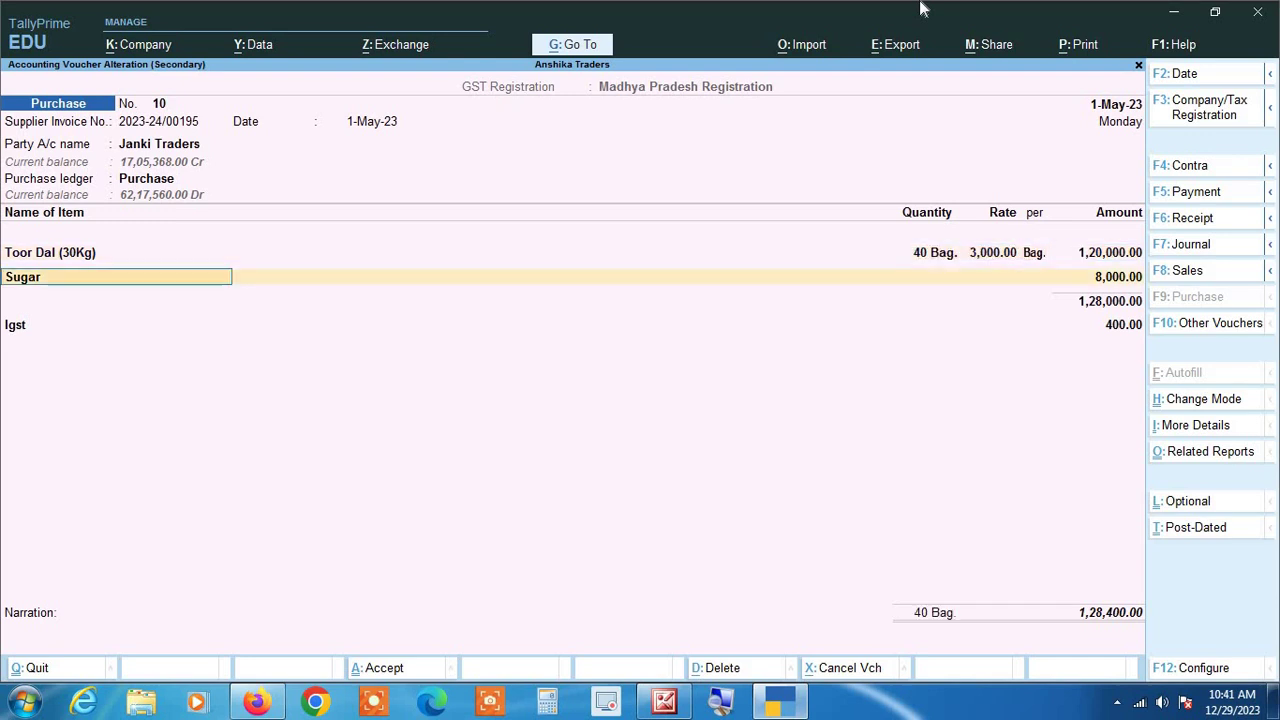
{"action": "key", "text": "Return"}
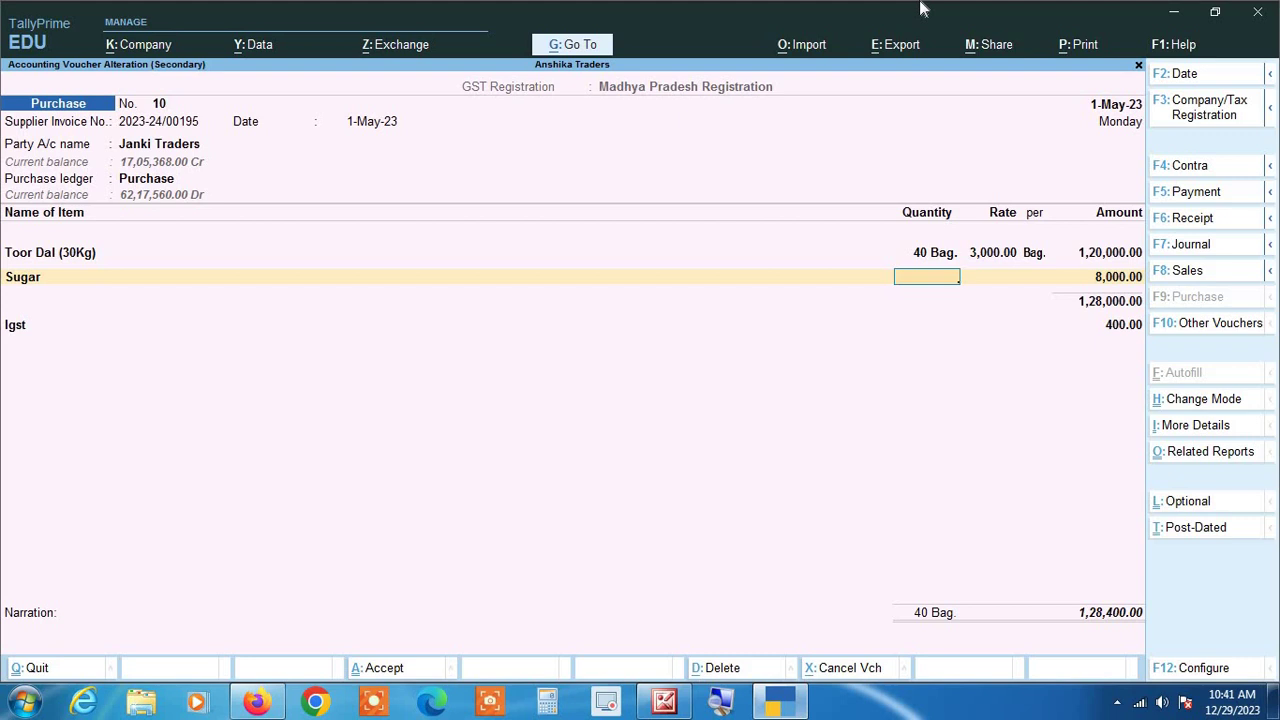
{"action": "type", "text": "200"}
{"action": "key", "text": "Return"}
{"action": "key", "text": "Return"}
{"action": "key", "text": "Return"}
{"action": "key", "text": "Return"}
{"action": "key", "text": "Return"}
{"action": "key", "text": "Return"}
{"action": "key", "text": "Return"}
{"action": "key", "text": "Return"}
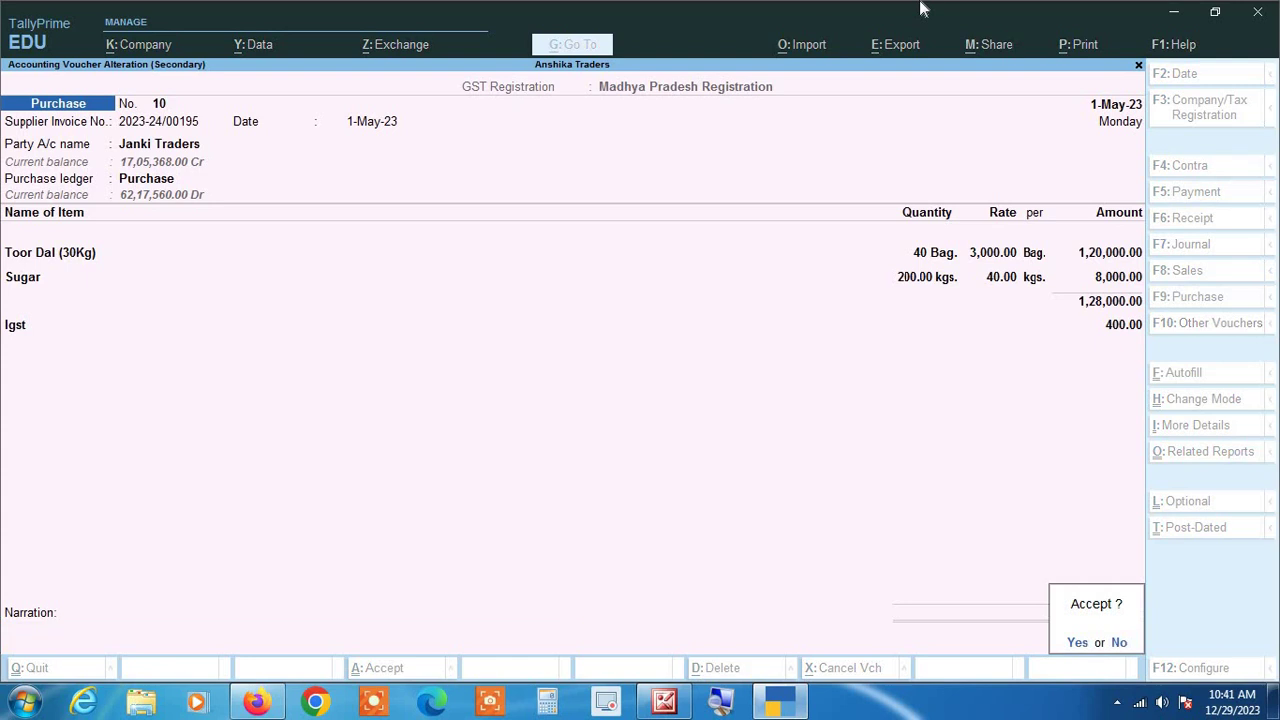
{"action": "key", "text": "Return"}
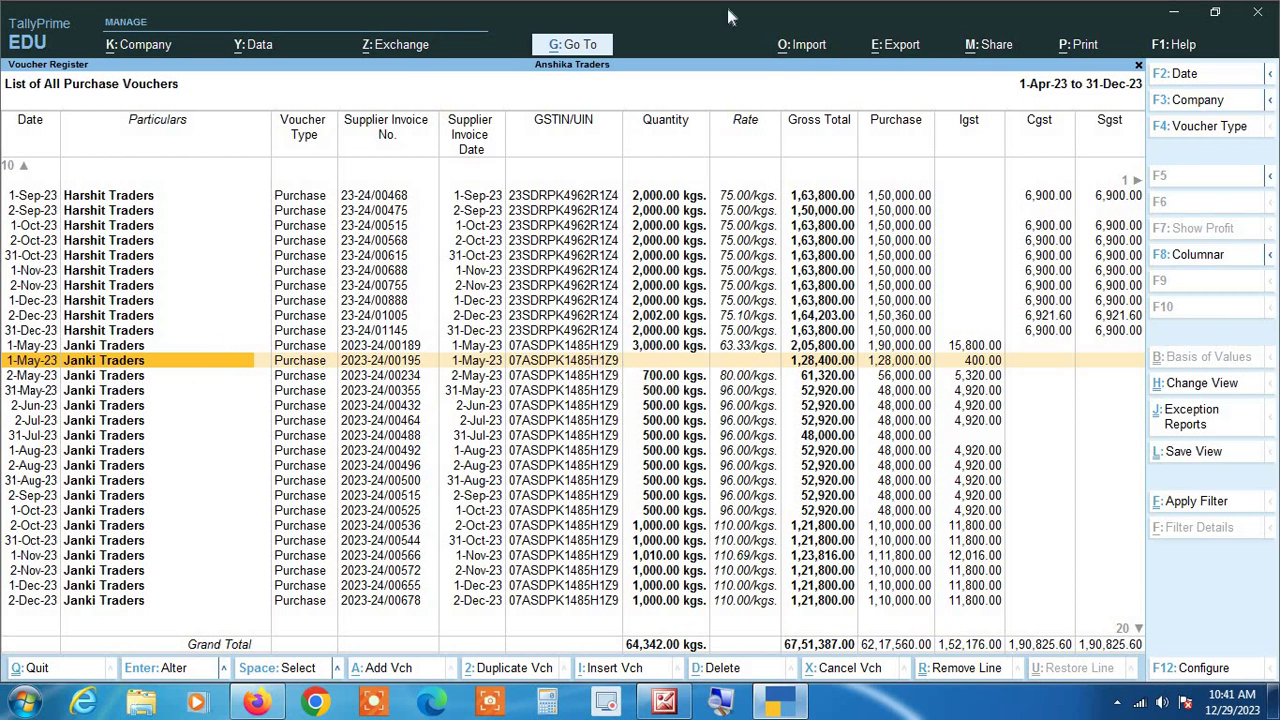
{"action": "key", "text": "Return"}
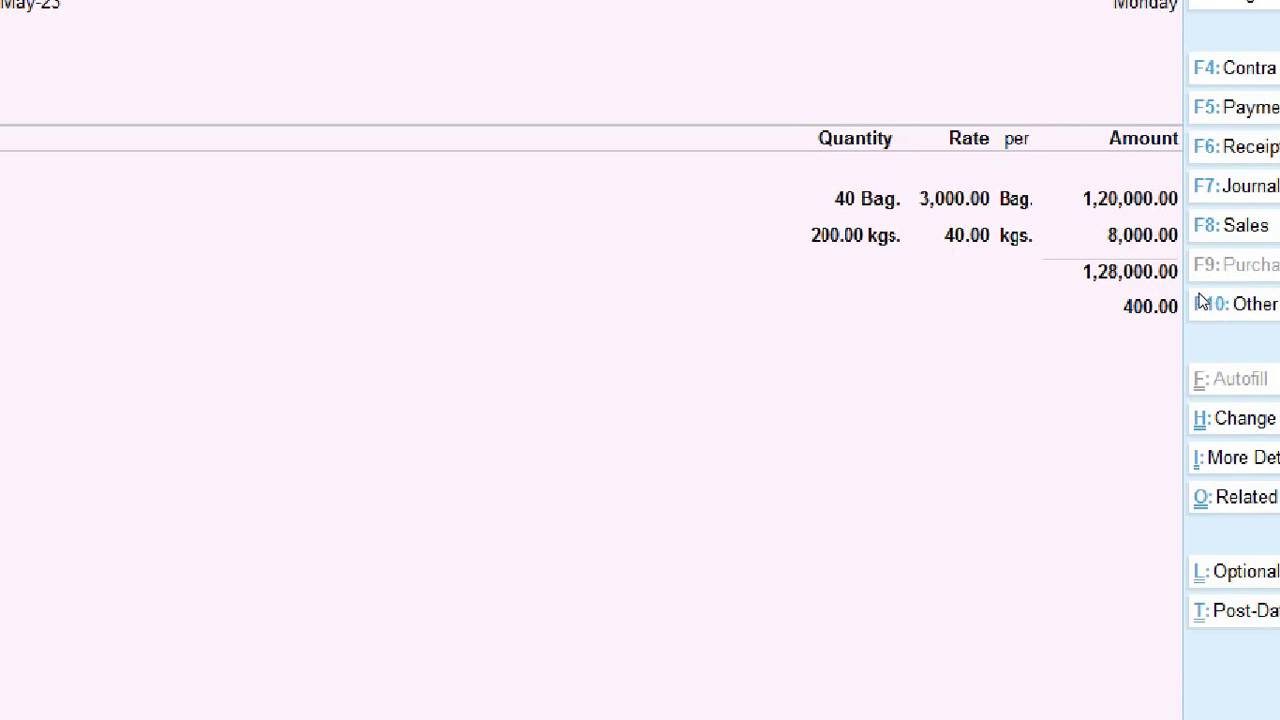
{"action": "key", "text": "Escape"}
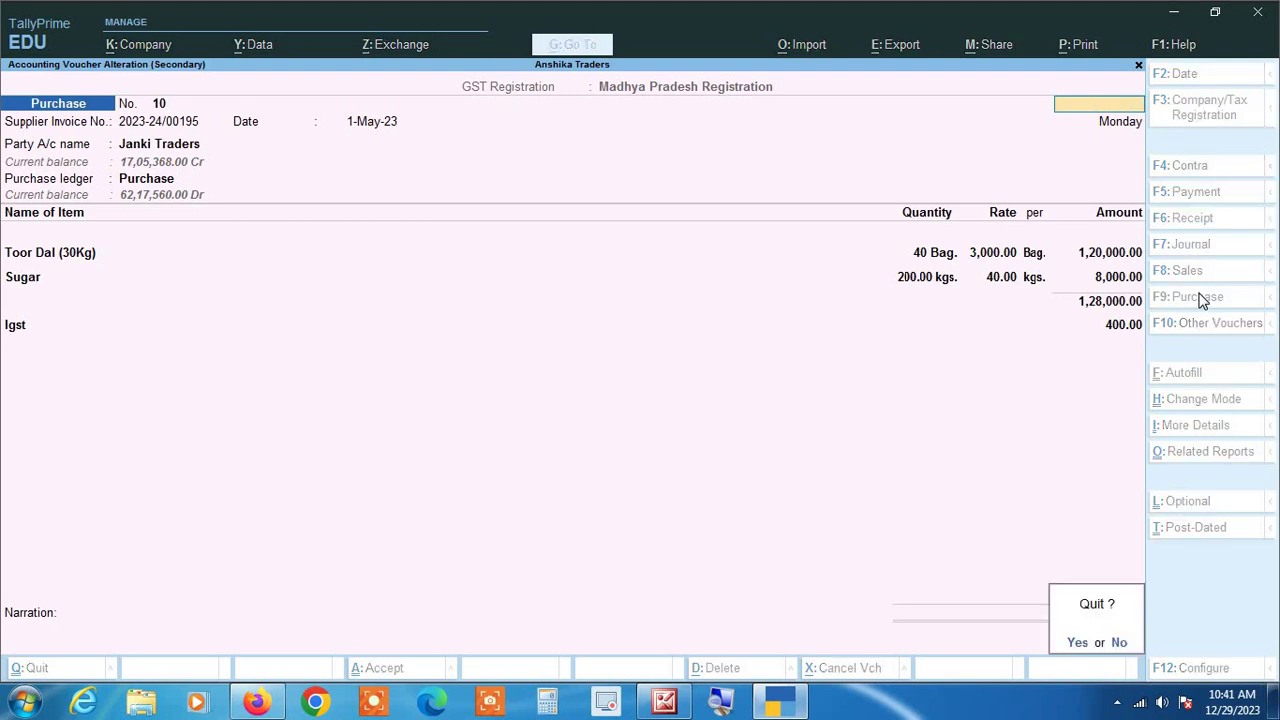
{"action": "key", "text": "y"}
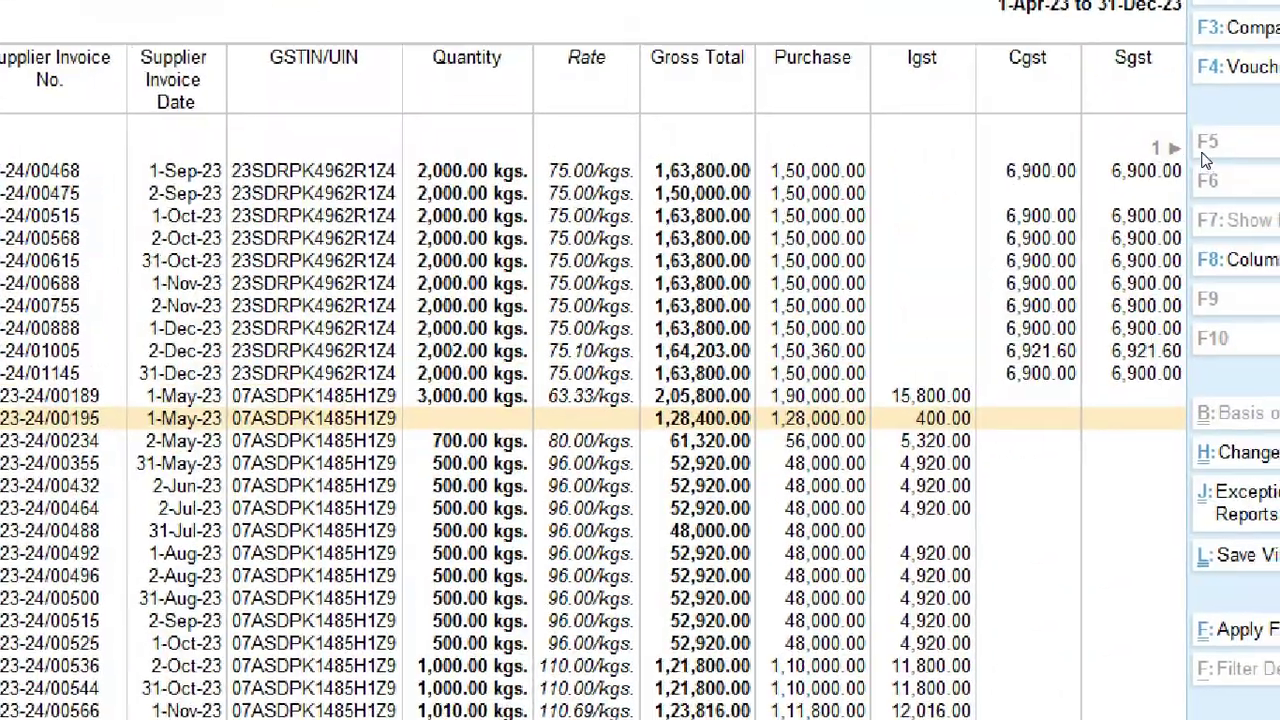
{"action": "key", "text": "Up"}
{"action": "key", "text": "Up"}
{"action": "key", "text": "Up"}
{"action": "key", "text": "Up"}
{"action": "key", "text": "Up"}
{"action": "key", "text": "Up"}
{"action": "key", "text": "Up"}
{"action": "key", "text": "Up"}
{"action": "key", "text": "Up"}
{"action": "key", "text": "Up"}
{"action": "key", "text": "Up"}
{"action": "key", "text": "Up"}
{"action": "key", "text": "Up"}
{"action": "key", "text": "Up"}
{"action": "key", "text": "Up"}
{"action": "key", "text": "Up"}
{"action": "key", "text": "Up"}
{"action": "key", "text": "Up"}
{"action": "key", "text": "Up"}
{"action": "key", "text": "Up"}
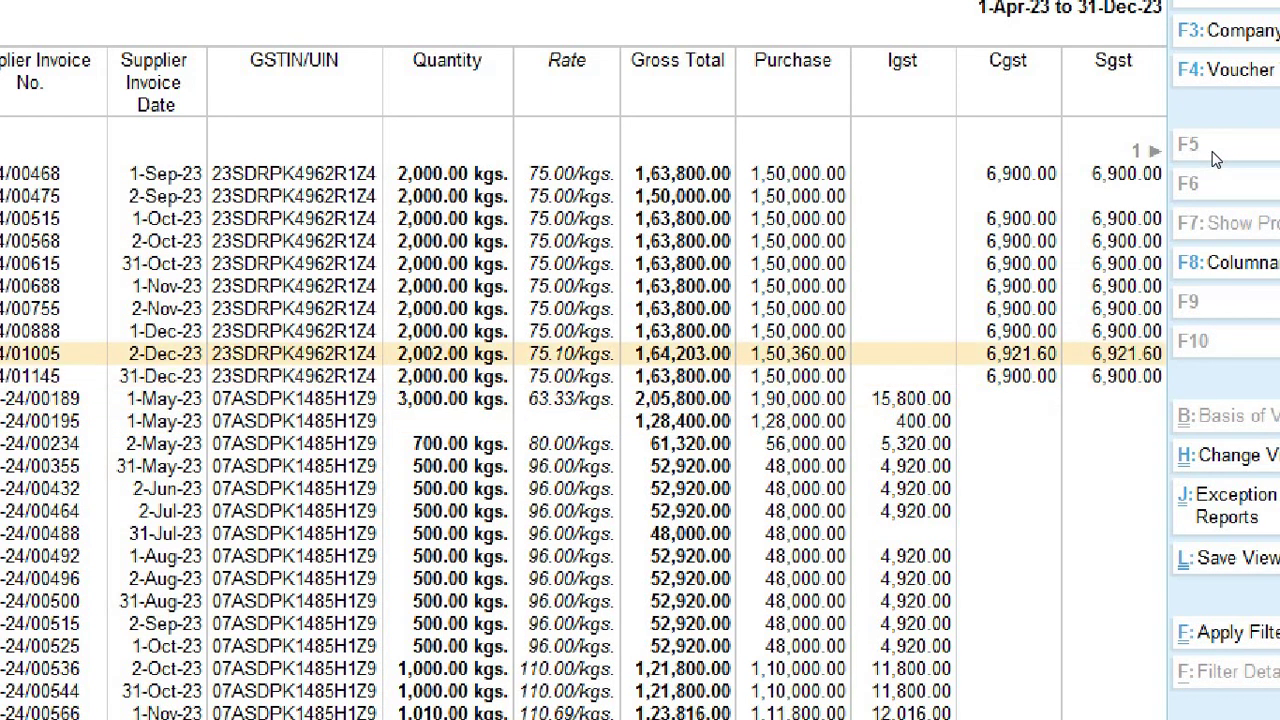
{"action": "key", "text": "Up"}
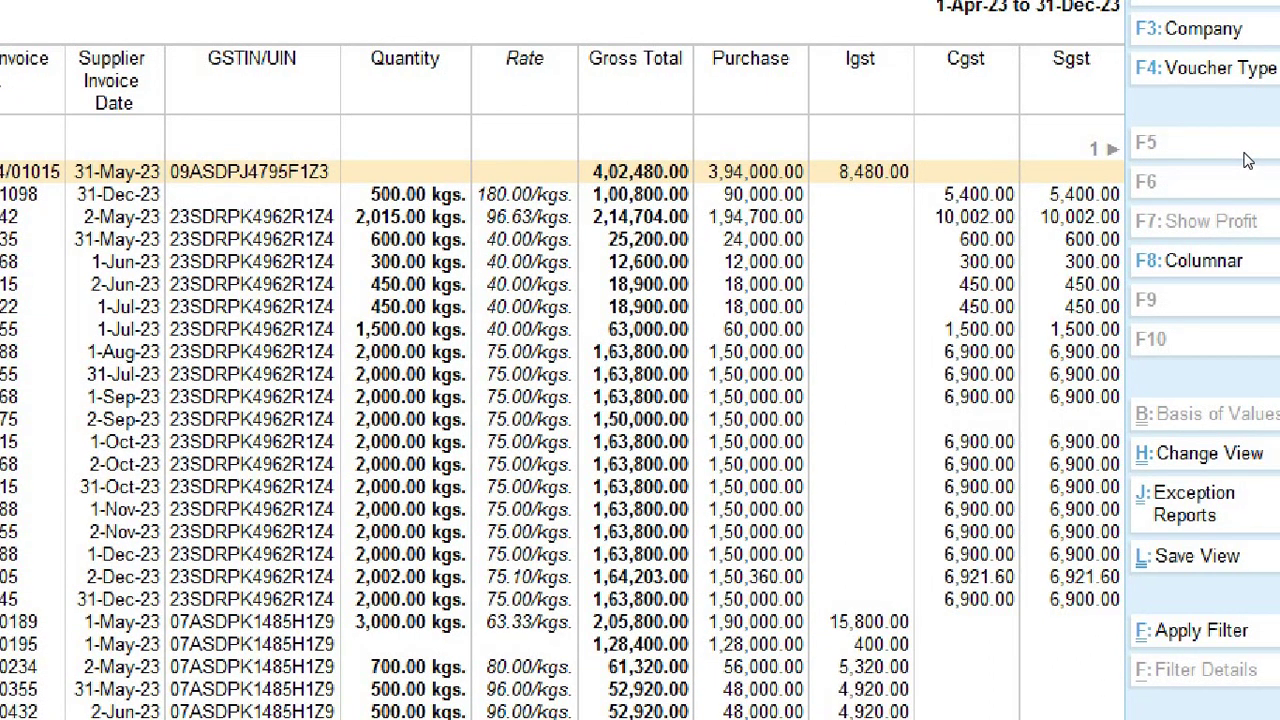
{"action": "key", "text": "Down"}
{"action": "key", "text": "Down"}
{"action": "key", "text": "Down"}
{"action": "key", "text": "Down"}
{"action": "key", "text": "Down"}
{"action": "key", "text": "Down"}
{"action": "key", "text": "Down"}
{"action": "key", "text": "Down"}
{"action": "key", "text": "Down"}
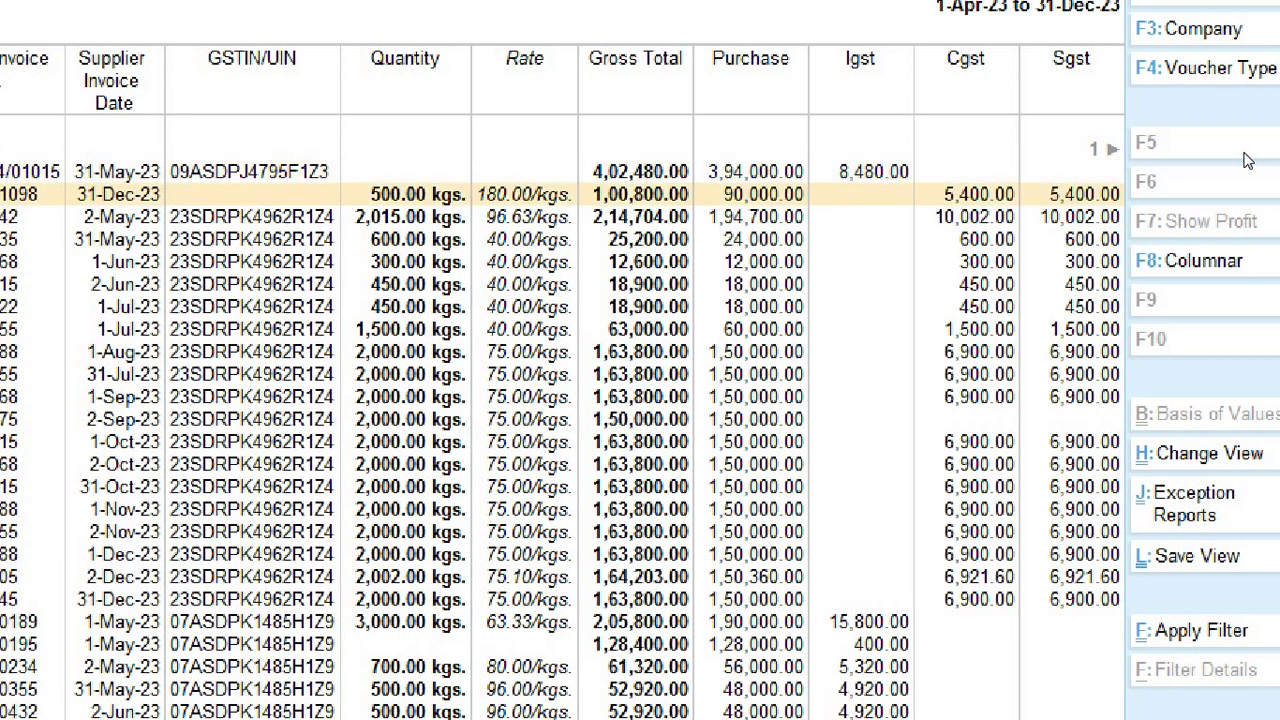
{"action": "key", "text": "Down"}
{"action": "key", "text": "Down"}
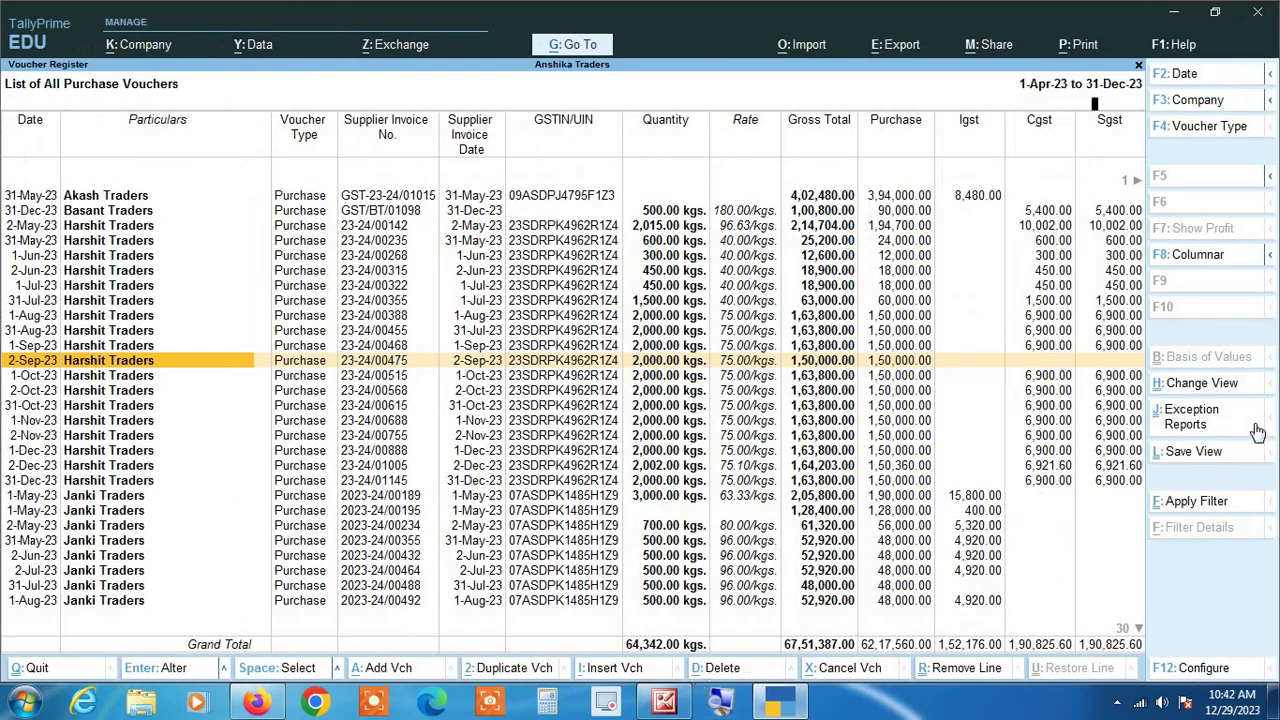
Step: Add CGST and SGST lines of 6,900.00 each to Harshit's 2-Sep-23 voucher 23-24/00475 and save it
{"action": "key", "text": "Return"}
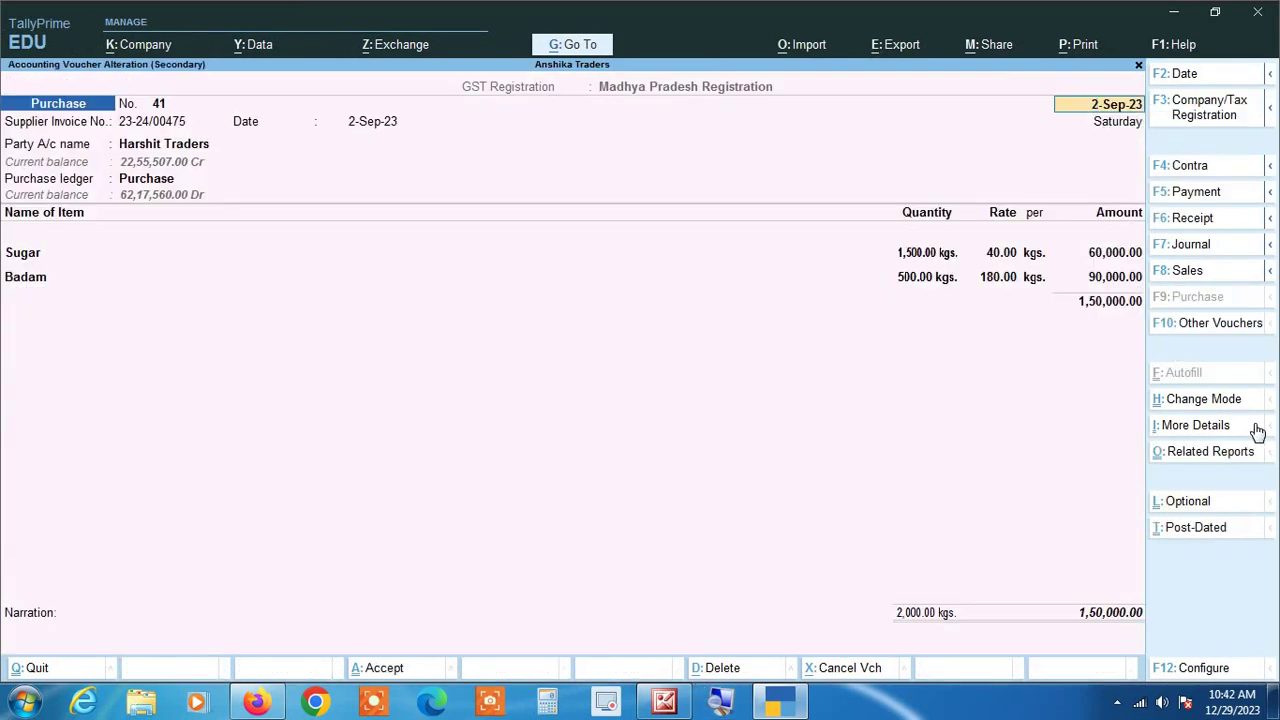
{"action": "key", "text": "Return"}
{"action": "key", "text": "Return"}
{"action": "key", "text": "Return"}
{"action": "key", "text": "Return"}
{"action": "key", "text": "Return"}
{"action": "key", "text": "Return"}
{"action": "key", "text": "Return"}
{"action": "key", "text": "Return"}
{"action": "key", "text": "Return"}
{"action": "key", "text": "Return"}
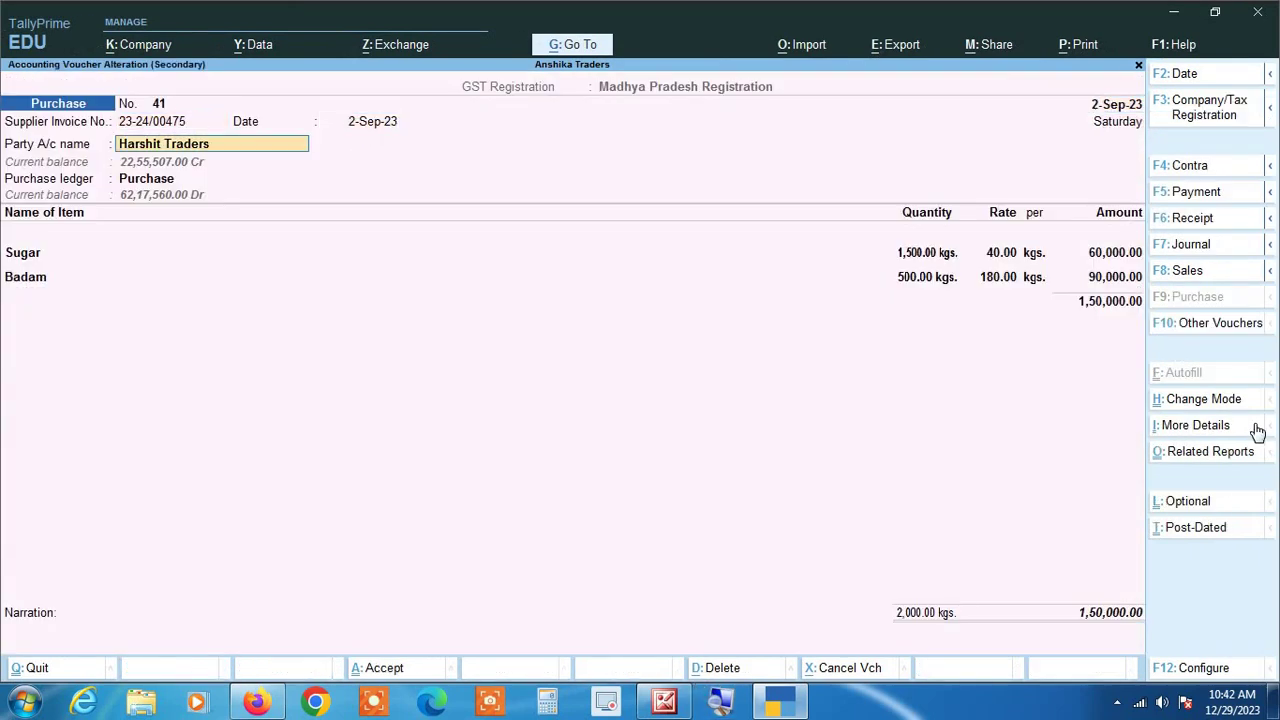
{"action": "key", "text": "Return"}
{"action": "key", "text": "Return"}
{"action": "key", "text": "Return"}
{"action": "key", "text": "Return"}
{"action": "key", "text": "Return"}
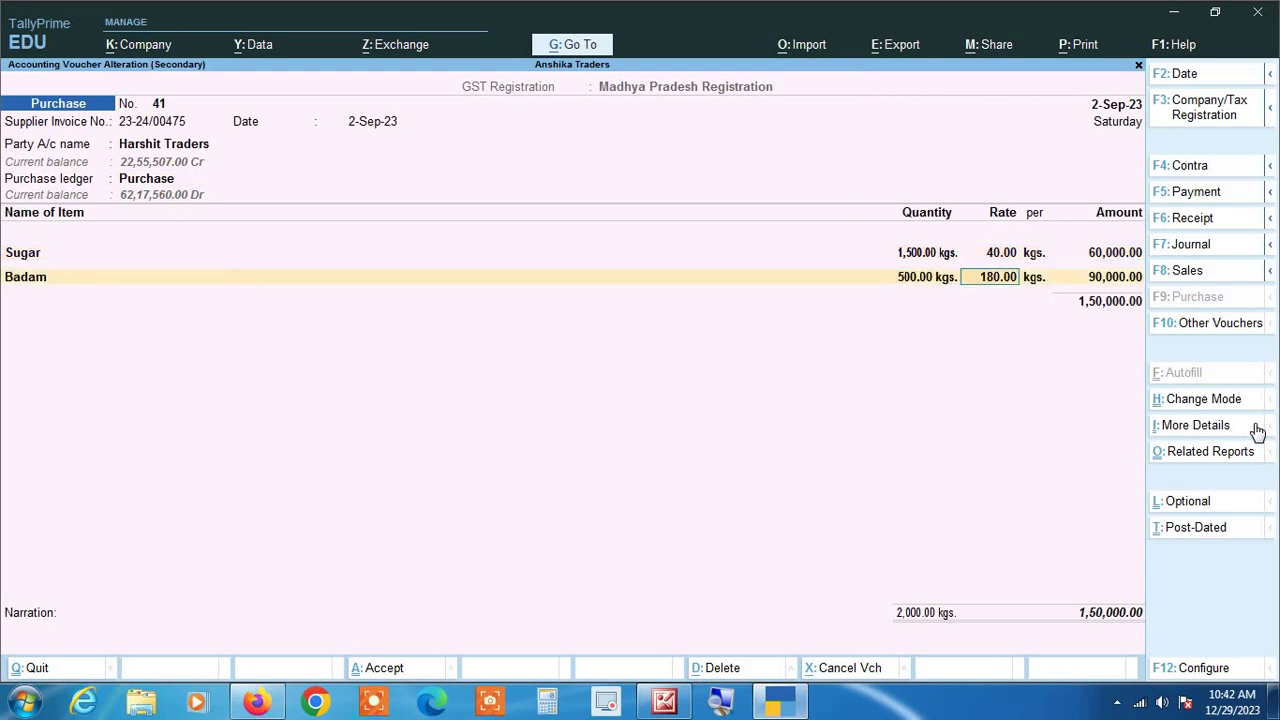
{"action": "key", "text": "Return"}
{"action": "type", "text": "cg"}
{"action": "key", "text": "Return"}
{"action": "key", "text": "Return"}
{"action": "type", "text": "S"}
{"action": "key", "text": "Return"}
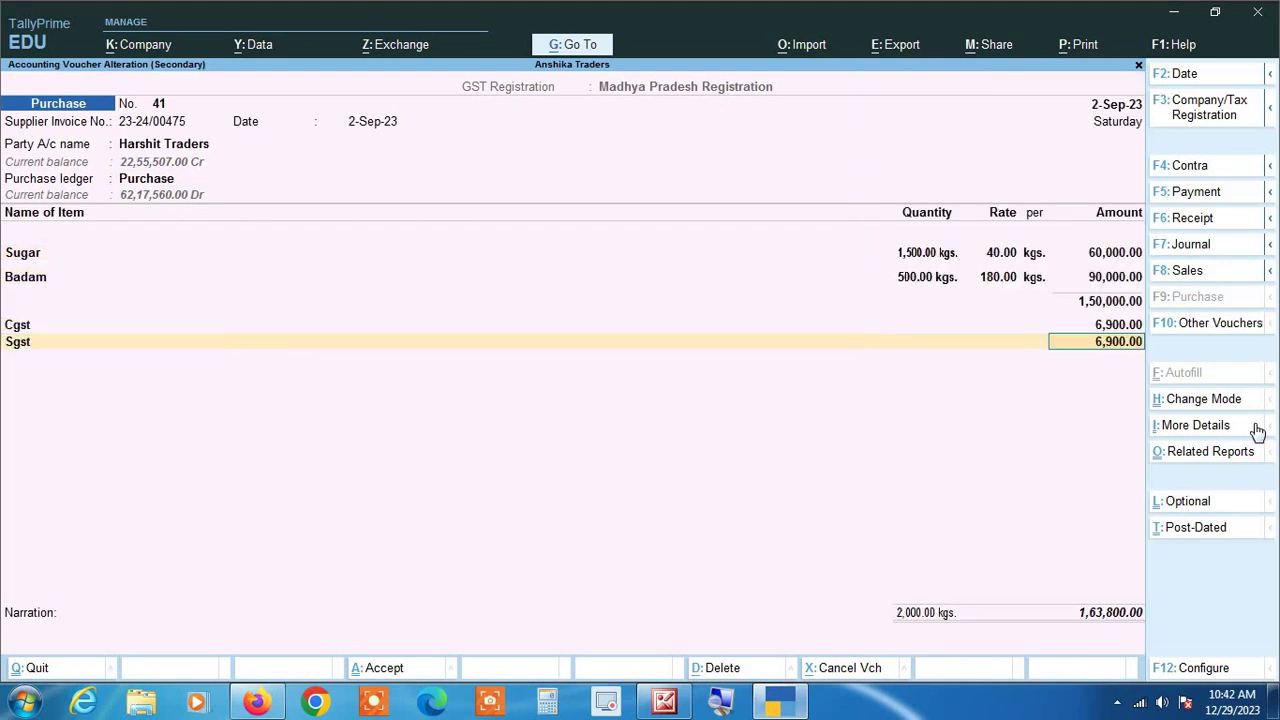
{"action": "key", "text": "Return"}
{"action": "key", "text": "Return"}
{"action": "key", "text": "Return"}
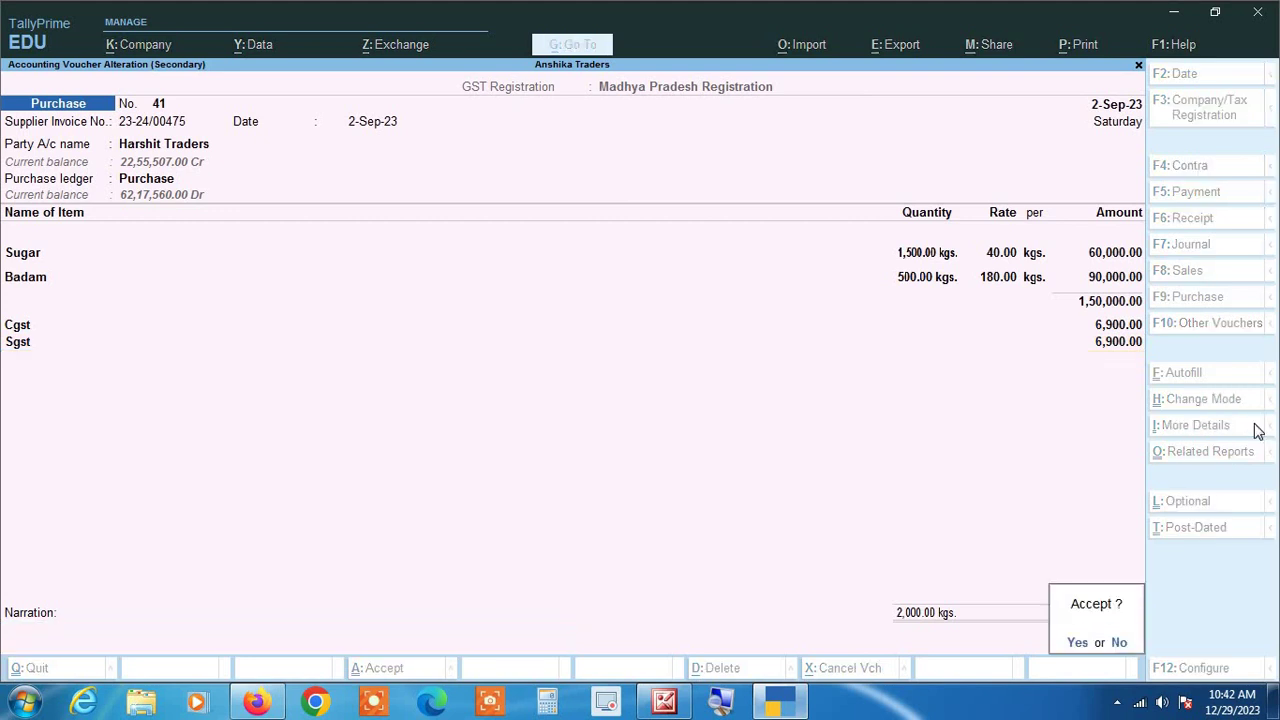
{"action": "key", "text": "Return"}
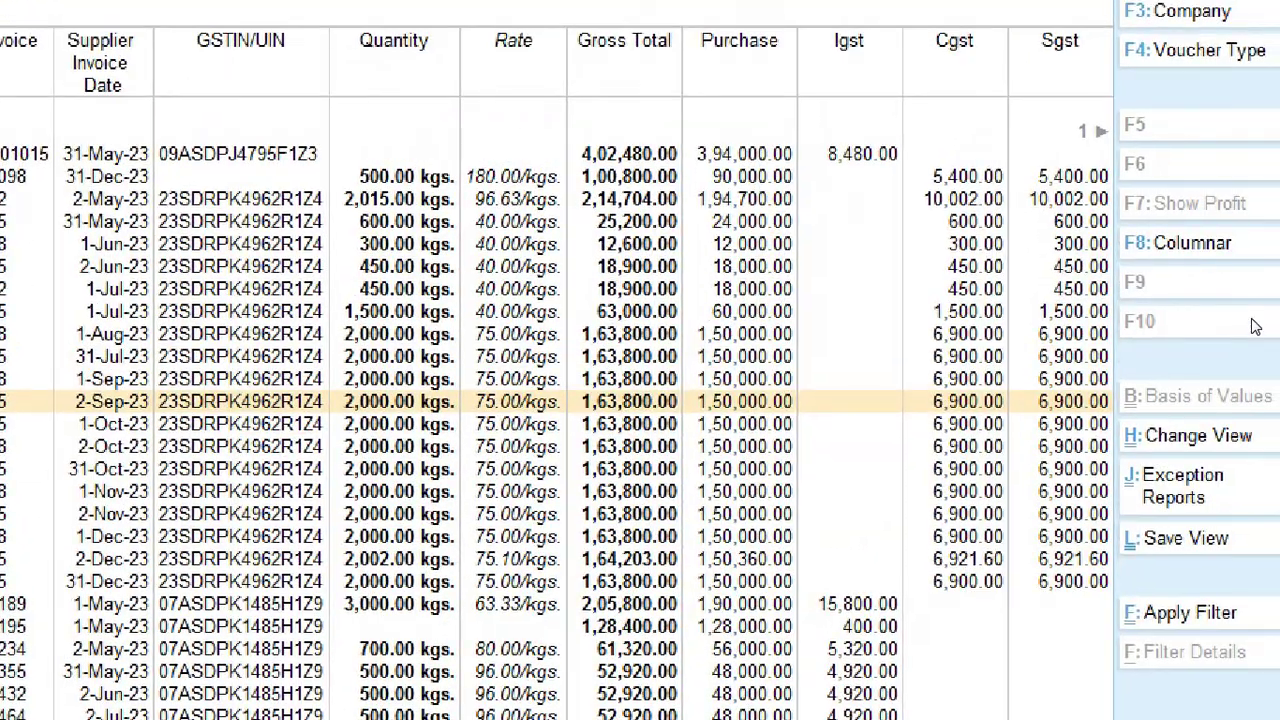
{"action": "key", "text": "Up"}
{"action": "key", "text": "Up"}
{"action": "key", "text": "Up"}
{"action": "key", "text": "Up"}
{"action": "key", "text": "Up"}
{"action": "key", "text": "Up"}
{"action": "key", "text": "Up"}
{"action": "key", "text": "Up"}
{"action": "key", "text": "Up"}
{"action": "key", "text": "Up"}
{"action": "key", "text": "Up"}
Step: Add an Igst line of 4,920.00 to Janki Traders' voucher 2023-24/00488 and save it at 52,920.00
{"action": "key", "text": "Down"}
{"action": "key", "text": "Down"}
{"action": "key", "text": "Down"}
{"action": "key", "text": "Down"}
{"action": "key", "text": "Down"}
{"action": "key", "text": "Down"}
{"action": "key", "text": "Down"}
{"action": "key", "text": "Down"}
{"action": "key", "text": "Down"}
{"action": "key", "text": "Down"}
{"action": "key", "text": "Down"}
{"action": "key", "text": "Down"}
{"action": "key", "text": "Down"}
{"action": "key", "text": "Down"}
{"action": "key", "text": "Down"}
{"action": "key", "text": "Down"}
{"action": "key", "text": "Down"}
{"action": "key", "text": "Down"}
{"action": "key", "text": "Down"}
{"action": "key", "text": "Down"}
{"action": "key", "text": "Down"}
{"action": "key", "text": "Down"}
{"action": "key", "text": "Down"}
{"action": "key", "text": "Down"}
{"action": "key", "text": "Down"}
{"action": "key", "text": "Down"}
{"action": "key", "text": "Down"}
{"action": "key", "text": "Down"}
{"action": "key", "text": "Down"}
{"action": "key", "text": "Down"}
{"action": "key", "text": "Down"}
{"action": "key", "text": "Down"}
{"action": "key", "text": "Down"}
{"action": "key", "text": "Down"}
{"action": "key", "text": "Down"}
{"action": "key", "text": "Down"}
{"action": "key", "text": "Down"}
{"action": "key", "text": "Down"}
{"action": "key", "text": "Down"}
{"action": "key", "text": "Up"}
{"action": "key", "text": "Up"}
{"action": "key", "text": "Up"}
{"action": "key", "text": "Up"}
{"action": "key", "text": "Up"}
{"action": "key", "text": "Up"}
{"action": "key", "text": "Up"}
{"action": "key", "text": "Up"}
{"action": "key", "text": "Up"}
{"action": "key", "text": "Up"}
{"action": "key", "text": "Up"}
{"action": "key", "text": "Up"}
{"action": "key", "text": "Up"}
{"action": "key", "text": "Up"}
{"action": "key", "text": "Up"}
{"action": "key", "text": "Up"}
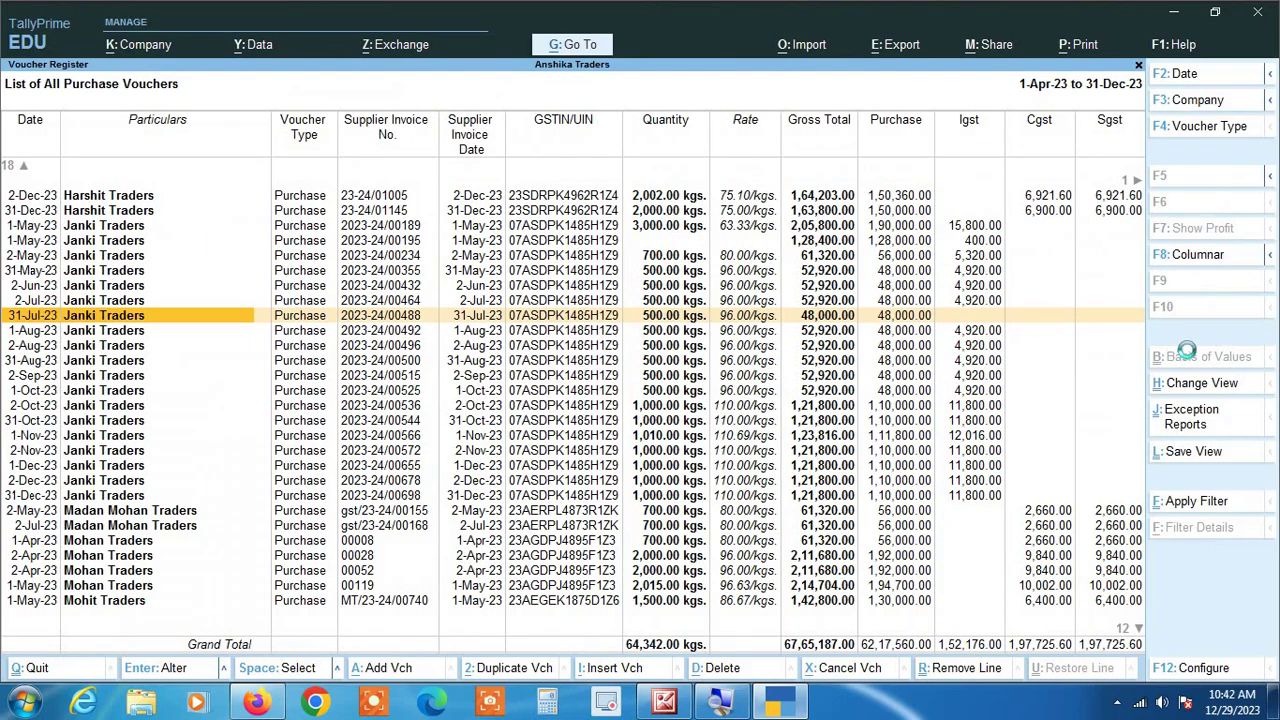
{"action": "key", "text": "Return"}
{"action": "key", "text": "Return"}
{"action": "key", "text": "Return"}
{"action": "key", "text": "Return"}
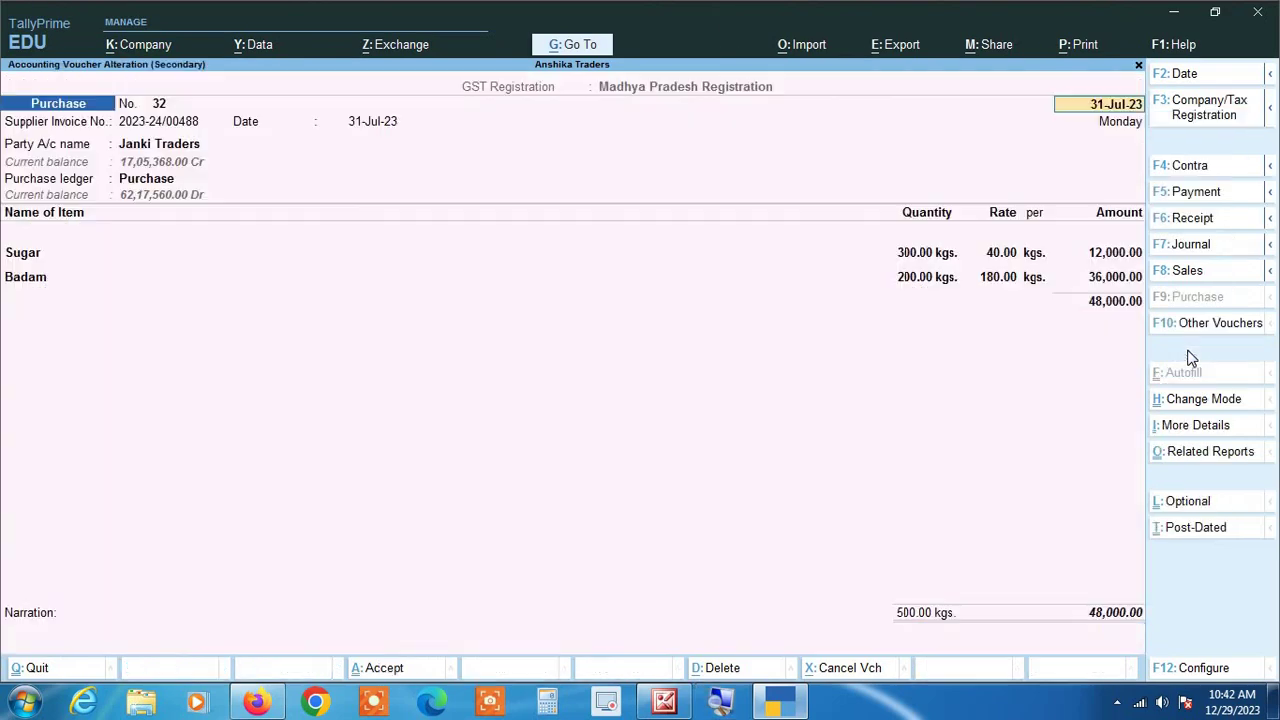
{"action": "key", "text": "Return"}
{"action": "key", "text": "Return"}
{"action": "key", "text": "Return"}
{"action": "key", "text": "Return"}
{"action": "key", "text": "Return"}
{"action": "key", "text": "Return"}
{"action": "key", "text": "Return"}
{"action": "key", "text": "Return"}
{"action": "key", "text": "Return"}
{"action": "key", "text": "Return"}
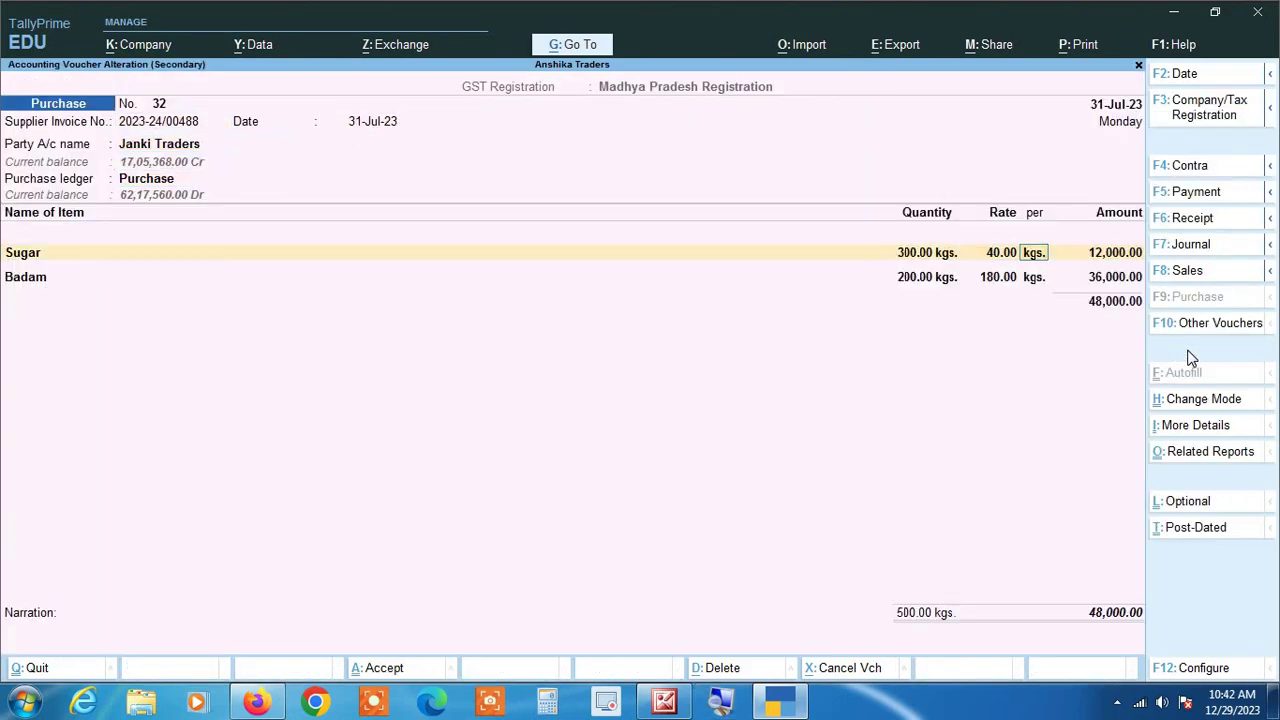
{"action": "key", "text": "Return"}
{"action": "key", "text": "Return"}
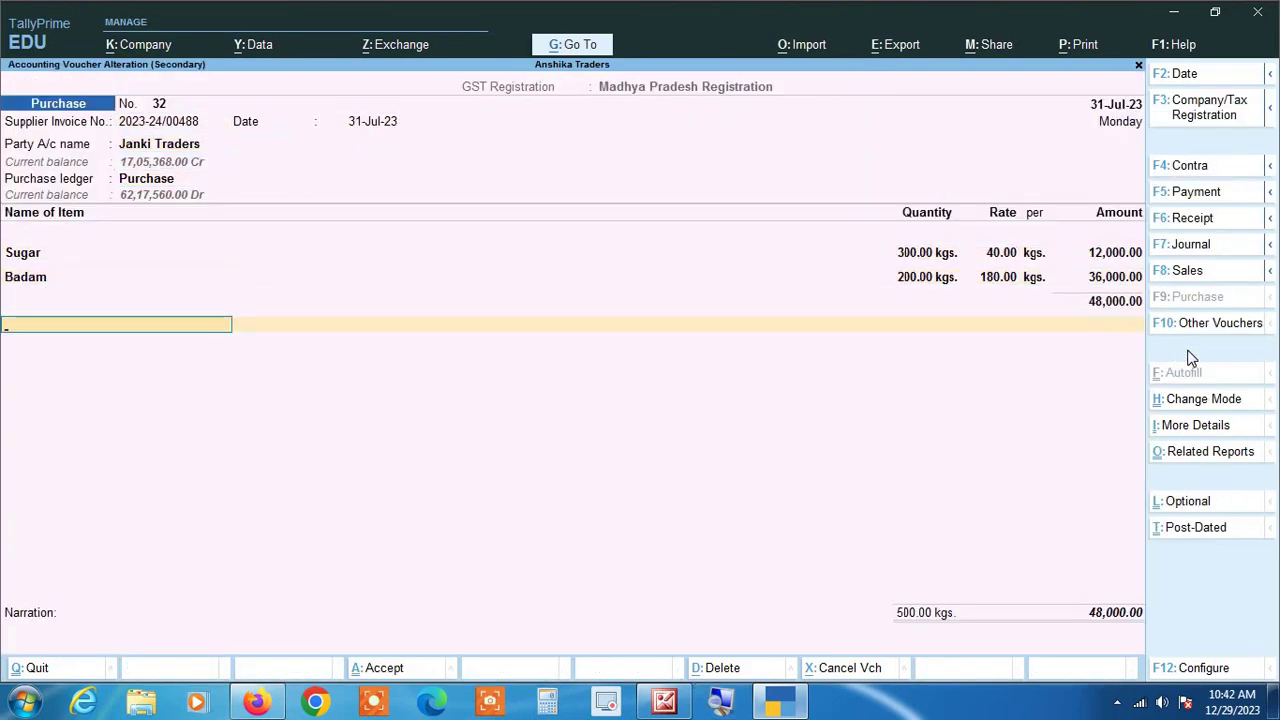
{"action": "key", "text": "Return"}
{"action": "key", "text": "Return"}
{"action": "key", "text": "Return"}
{"action": "key", "text": "Return"}
{"action": "key", "text": "Return"}
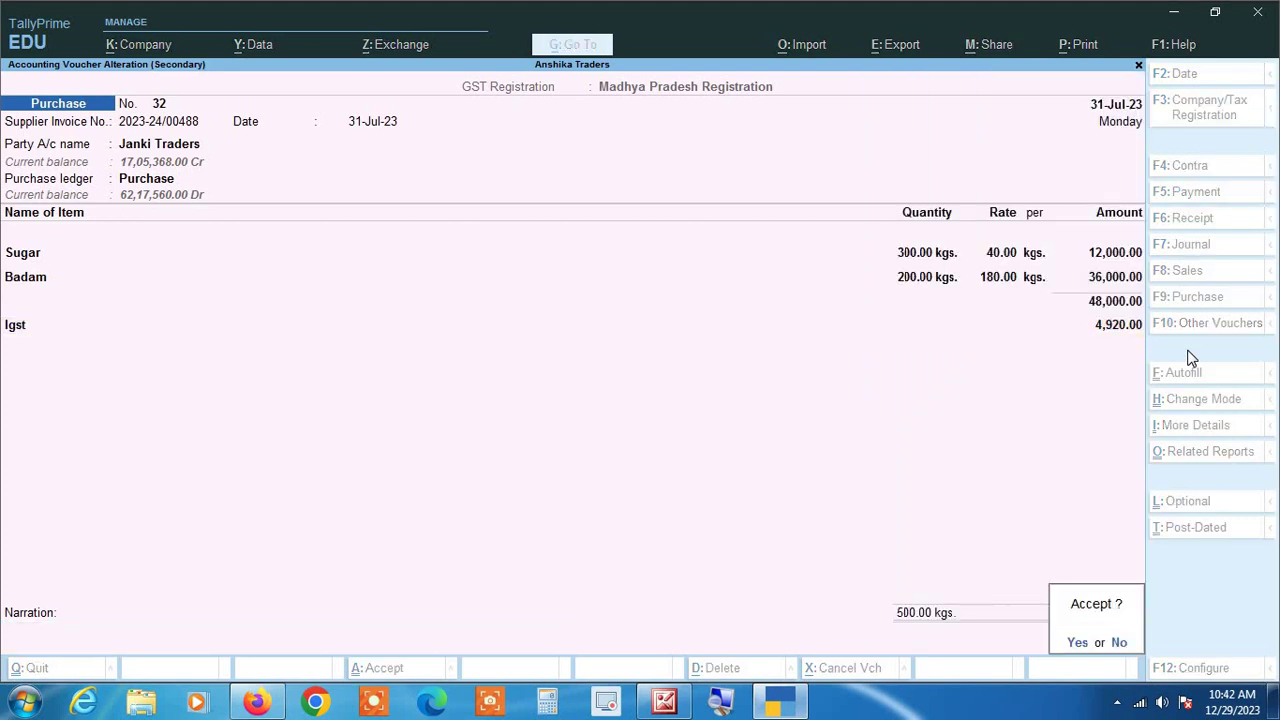
{"action": "key", "text": "Return"}
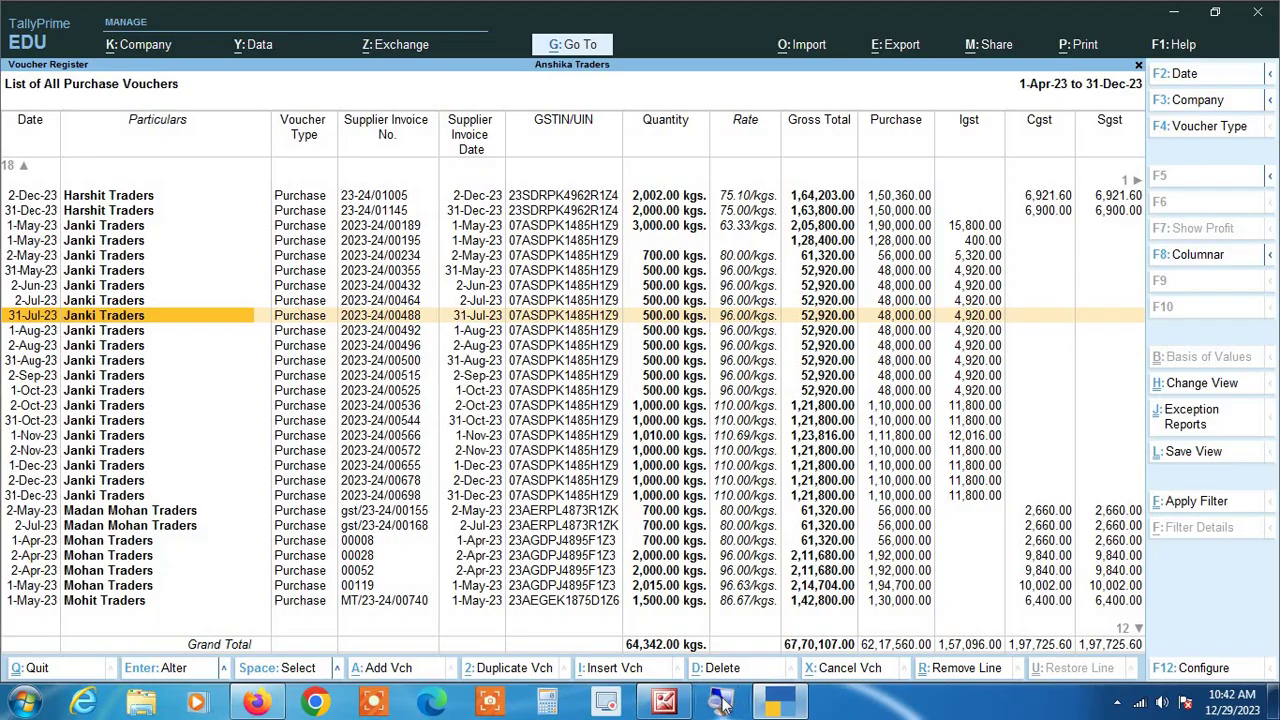
{"action": "left_click", "coordinate": [722, 703]}
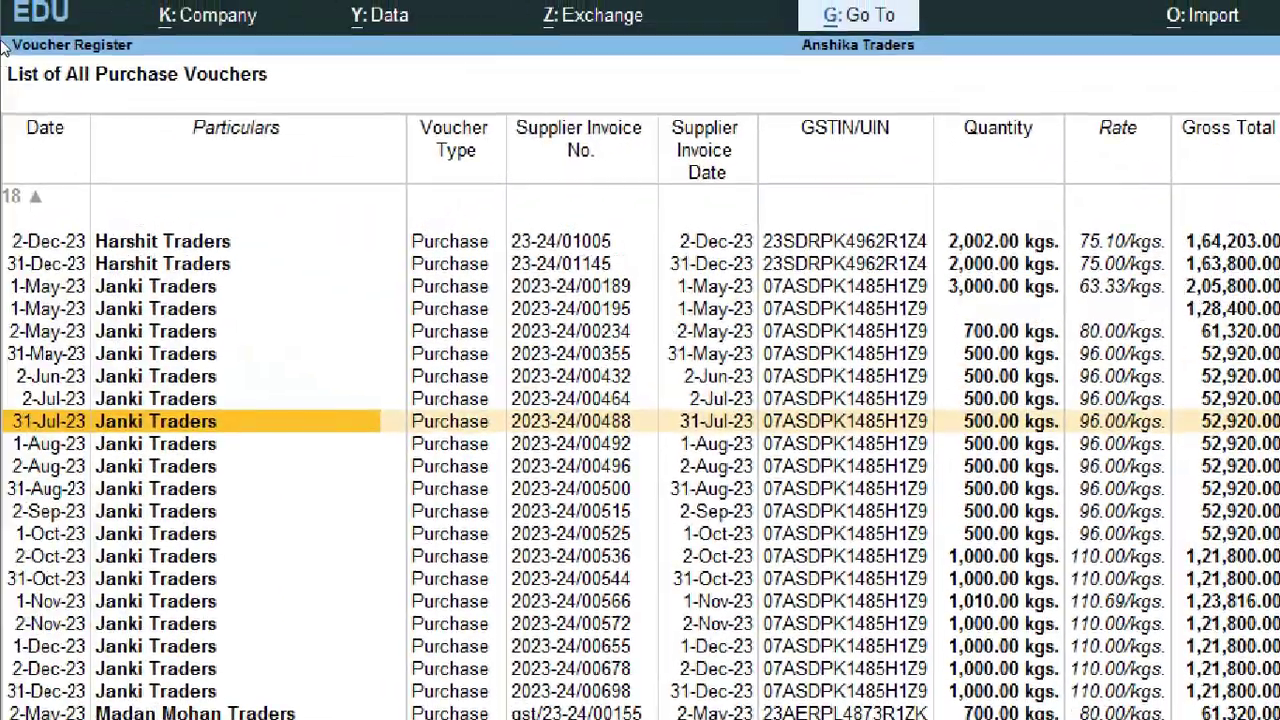
Step: Find the Basant Traders row with a blank GSTIN/UIN and open voucher No. 58 for alteration
{"action": "key", "text": "Home"}
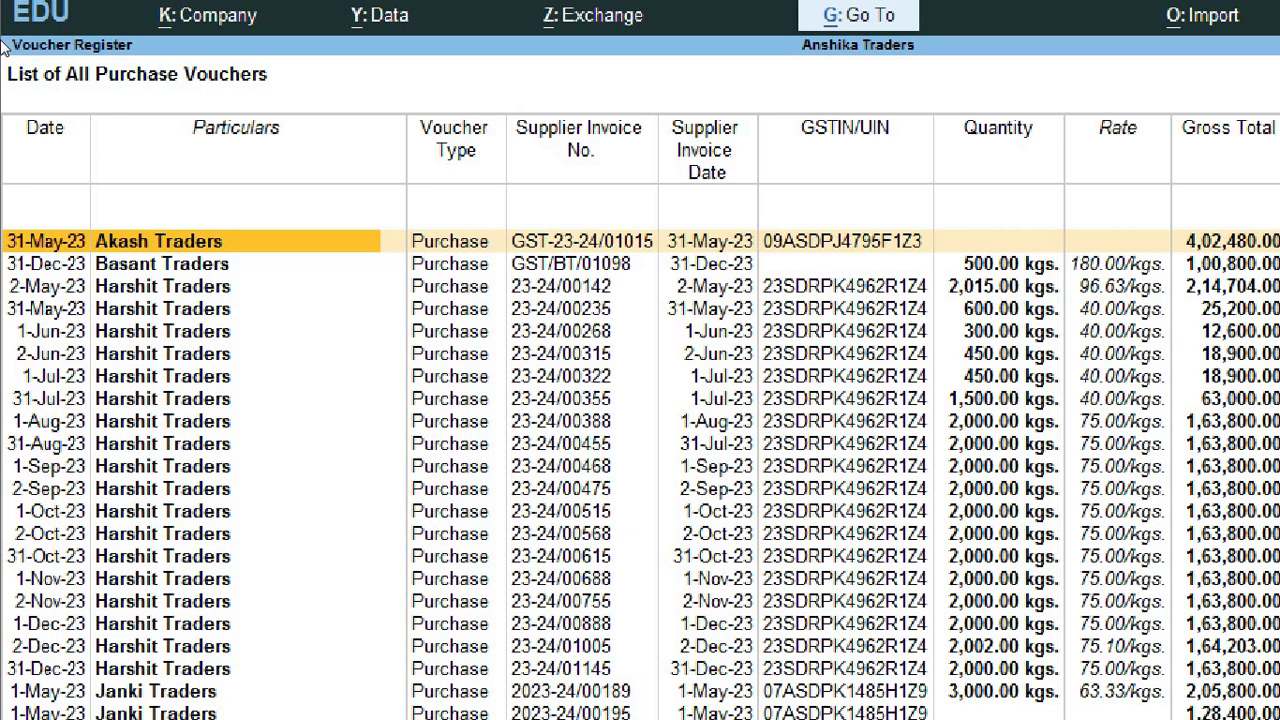
{"action": "key", "text": "Right"}
{"action": "key", "text": "Right"}
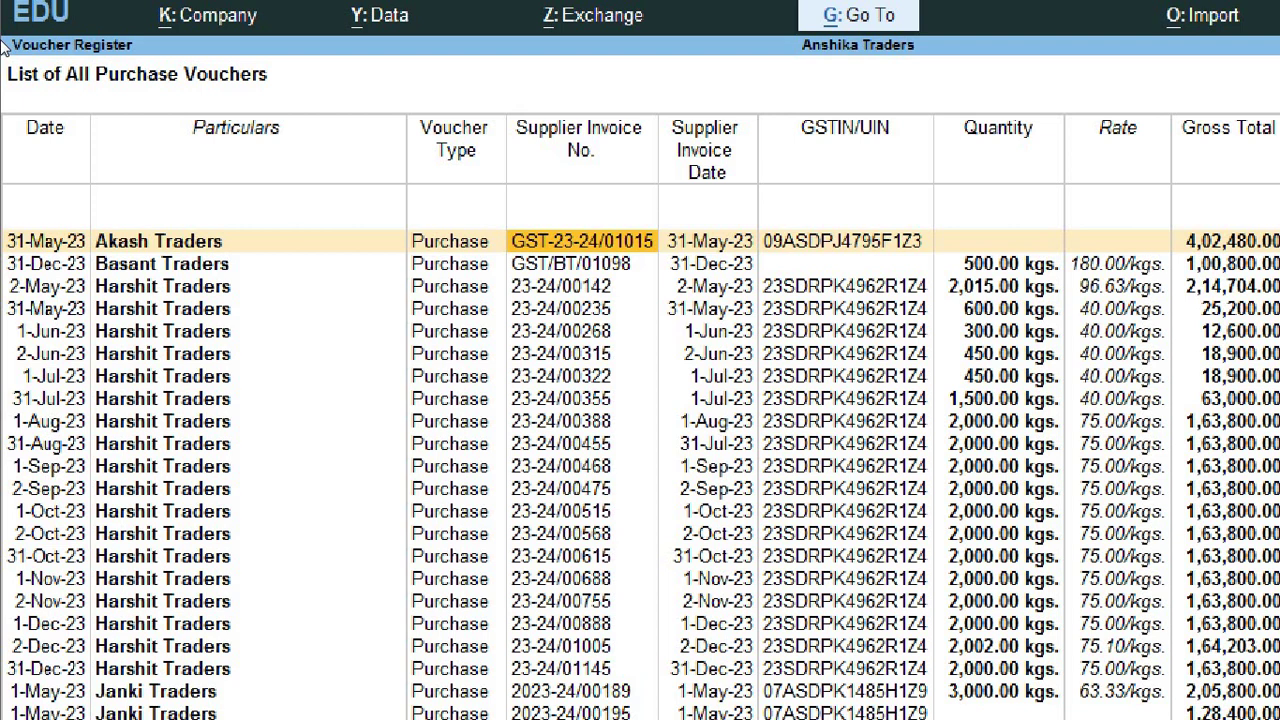
{"action": "key", "text": "Right"}
{"action": "key", "text": "Right"}
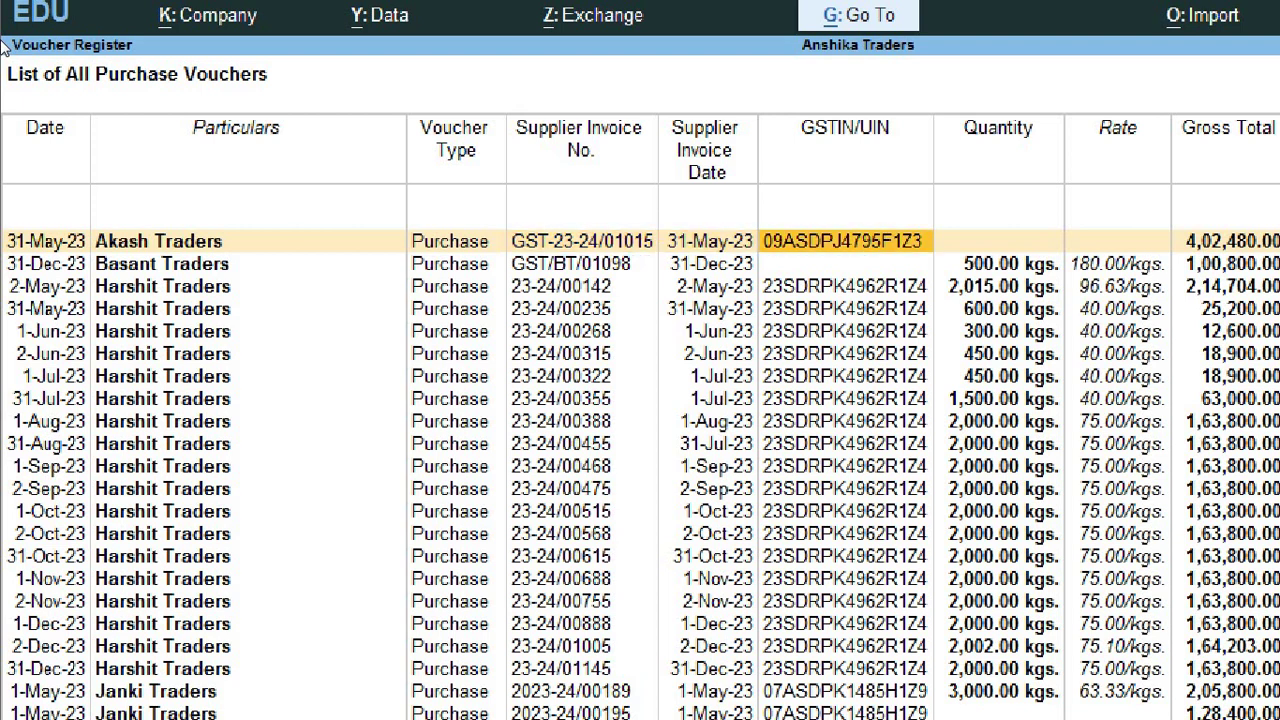
{"action": "key", "text": "Down"}
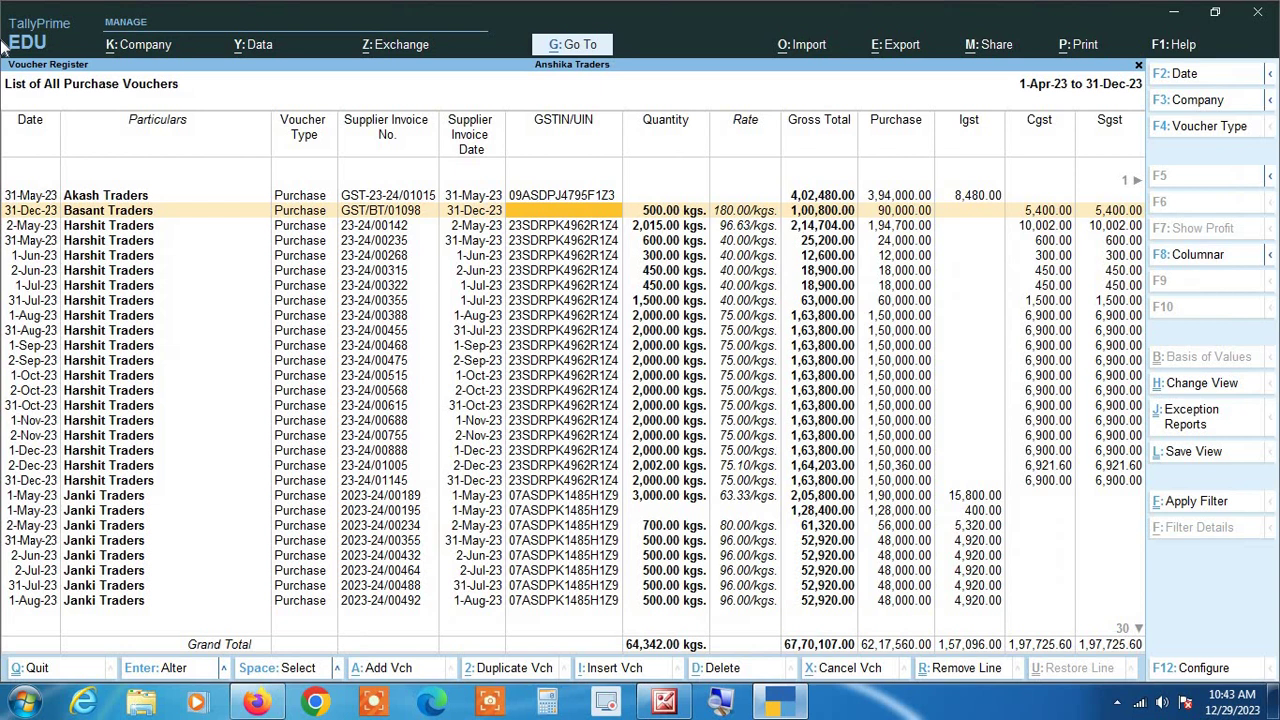
{"action": "key", "text": "Return"}
{"action": "key", "text": "Return"}
{"action": "key", "text": "Return"}
{"action": "key", "text": "Return"}
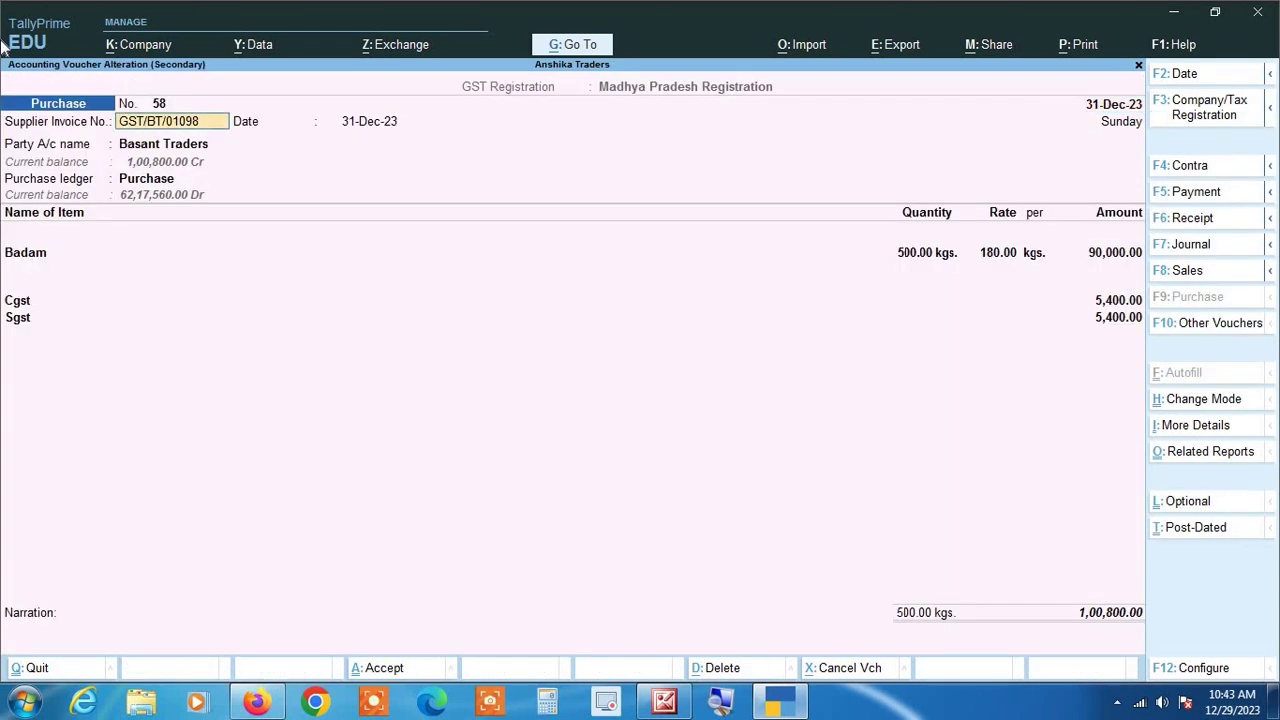
Step: Step through Basant Traders' ledger to its GSTIN field, accepting it past the invalid GSTIN warning
{"action": "key", "text": "Return"}
{"action": "key", "text": "Return"}
{"action": "key", "text": "Return"}
{"action": "key", "text": "Return"}
{"action": "key", "text": "Return"}
{"action": "key", "text": "Return"}
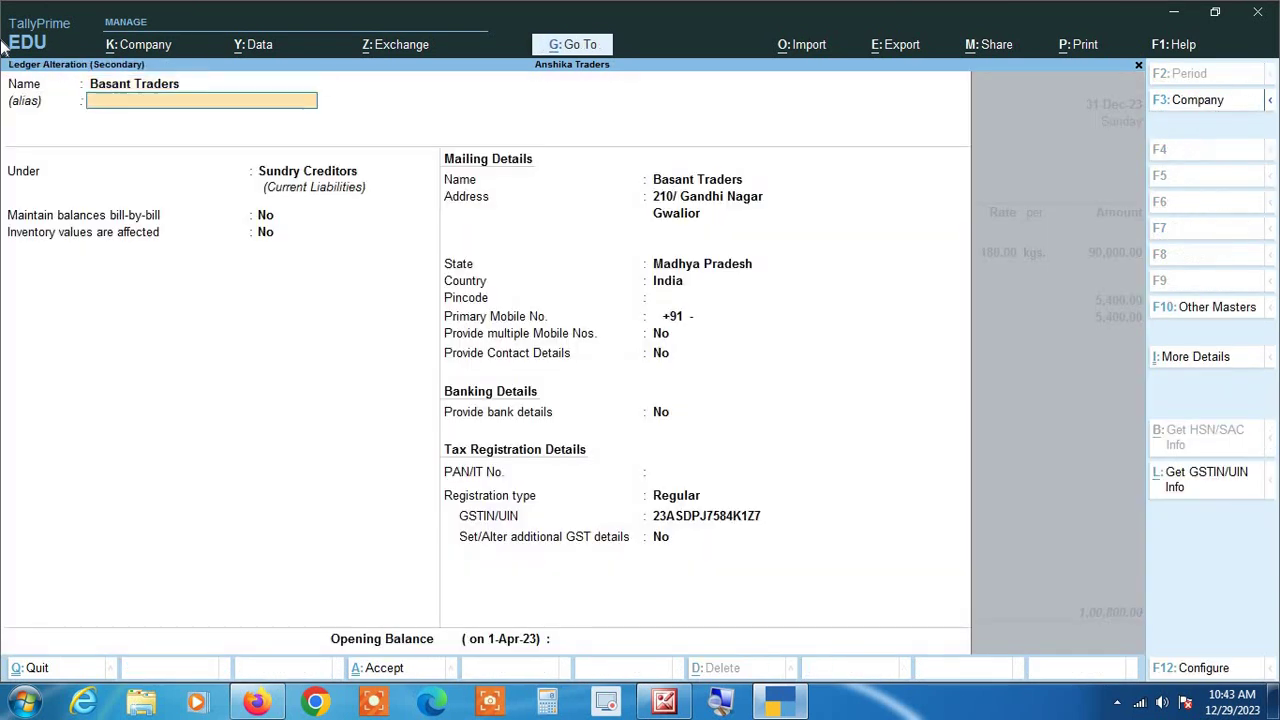
{"action": "key", "text": "Return"}
{"action": "key", "text": "Return"}
{"action": "key", "text": "Return"}
{"action": "key", "text": "Return"}
{"action": "key", "text": "Return"}
{"action": "key", "text": "Return"}
{"action": "key", "text": "Return"}
{"action": "key", "text": "Return"}
{"action": "key", "text": "Return"}
{"action": "key", "text": "Return"}
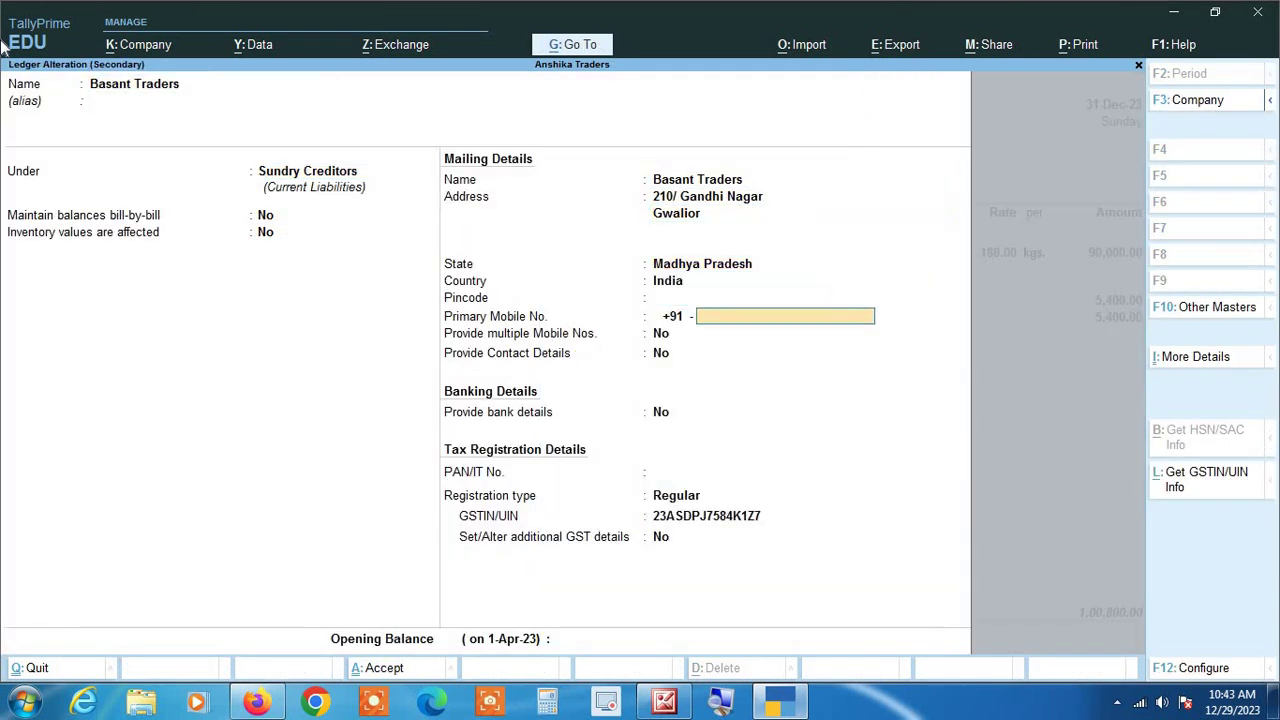
{"action": "key", "text": "Return"}
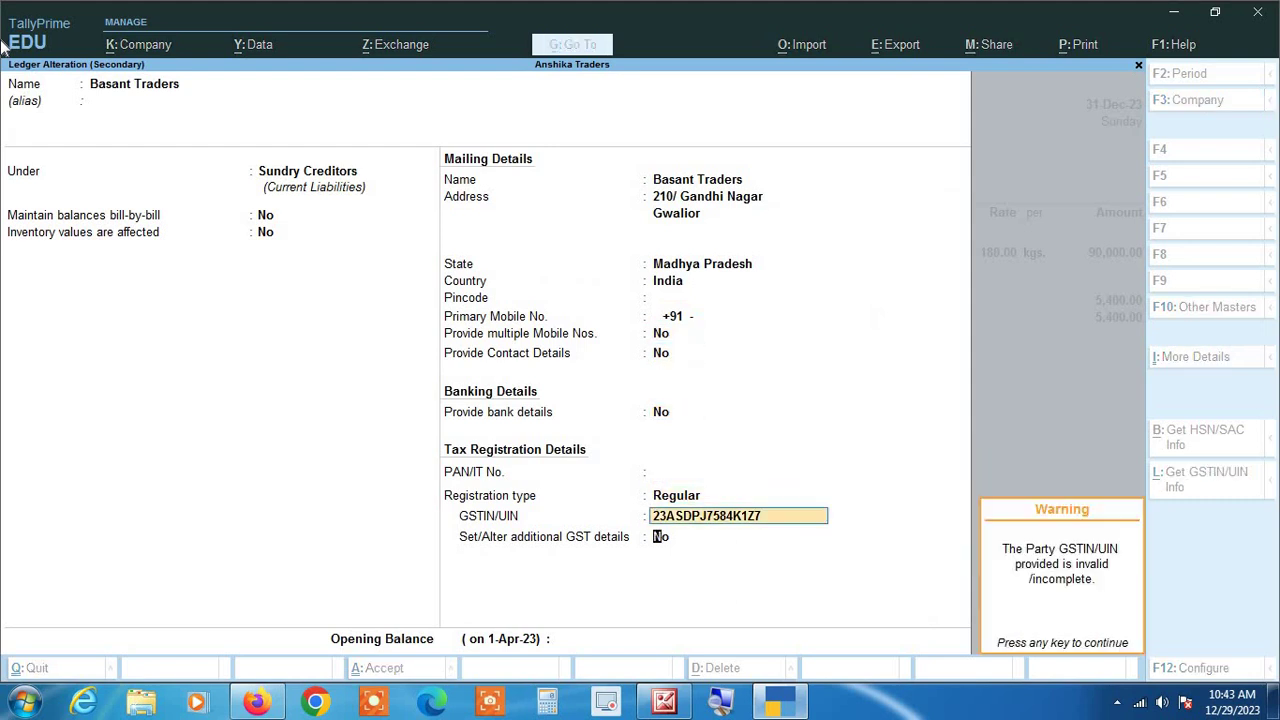
{"action": "key", "text": "Return"}
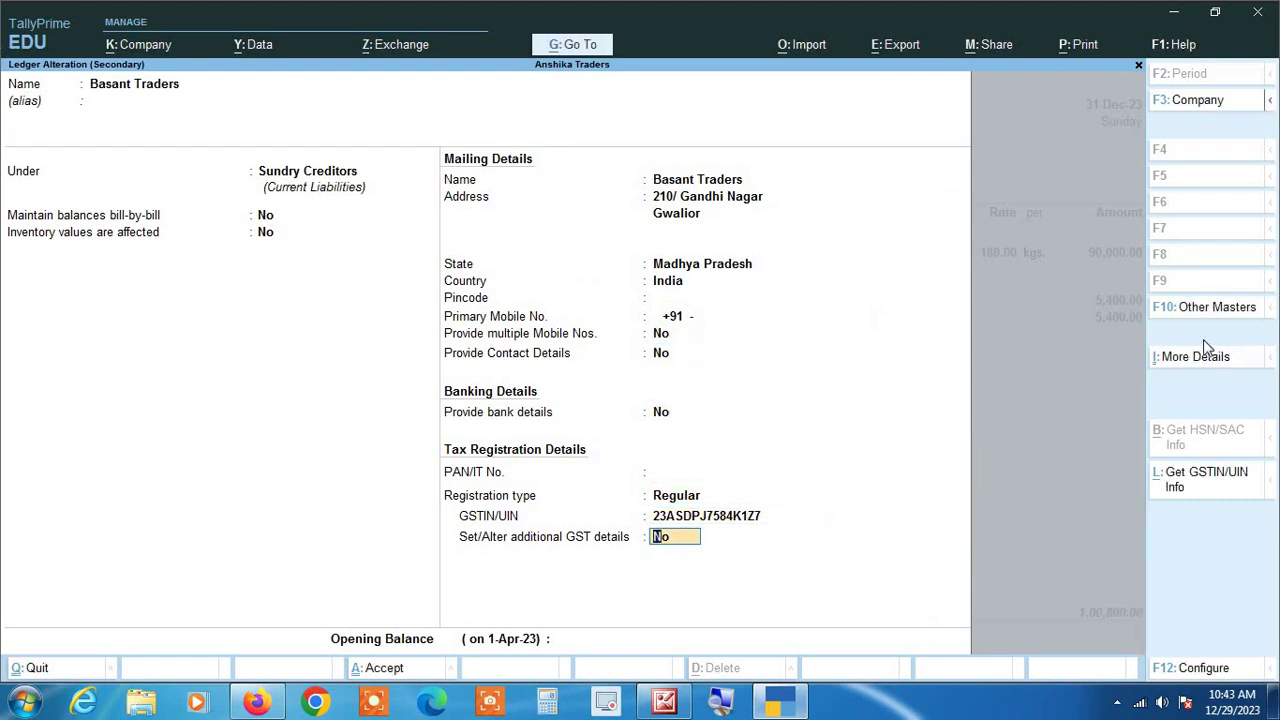
Step: In the GST registration history, delete the blank row and set Applicable From to 1-Apr-23
{"action": "left_click", "coordinate": [1210, 357]}
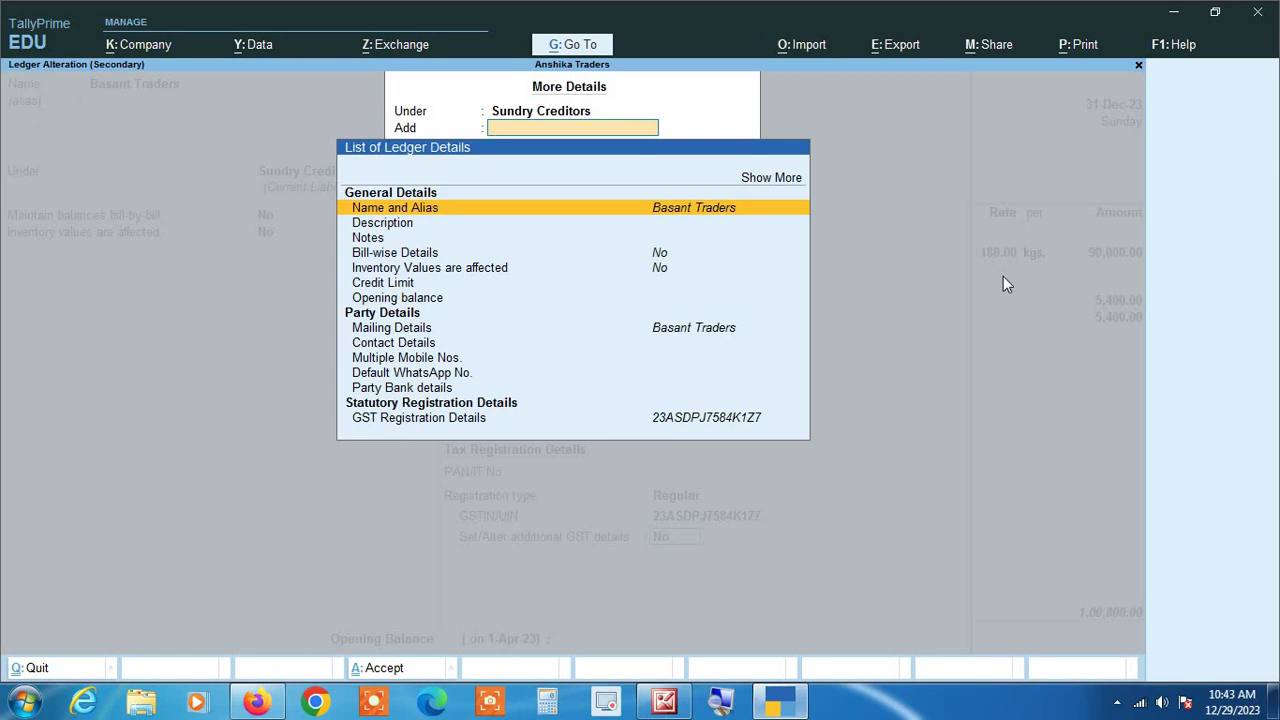
{"action": "key", "text": "Up"}
{"action": "key", "text": "Return"}
{"action": "key", "text": "Down"}
{"action": "key", "text": "Down"}
{"action": "key", "text": "Down"}
{"action": "key", "text": "Down"}
{"action": "key", "text": "Down"}
{"action": "key", "text": "Down"}
{"action": "key", "text": "Down"}
{"action": "key", "text": "Down"}
{"action": "key", "text": "Down"}
{"action": "key", "text": "Down"}
{"action": "key", "text": "Down"}
{"action": "key", "text": "Down"}
{"action": "key", "text": "Down"}
{"action": "key", "text": "Down"}
{"action": "key", "text": "Down"}
{"action": "key", "text": "Down"}
{"action": "key", "text": "Down"}
{"action": "key", "text": "Down"}
{"action": "key", "text": "Down"}
{"action": "key", "text": "Down"}
{"action": "key", "text": "Return"}
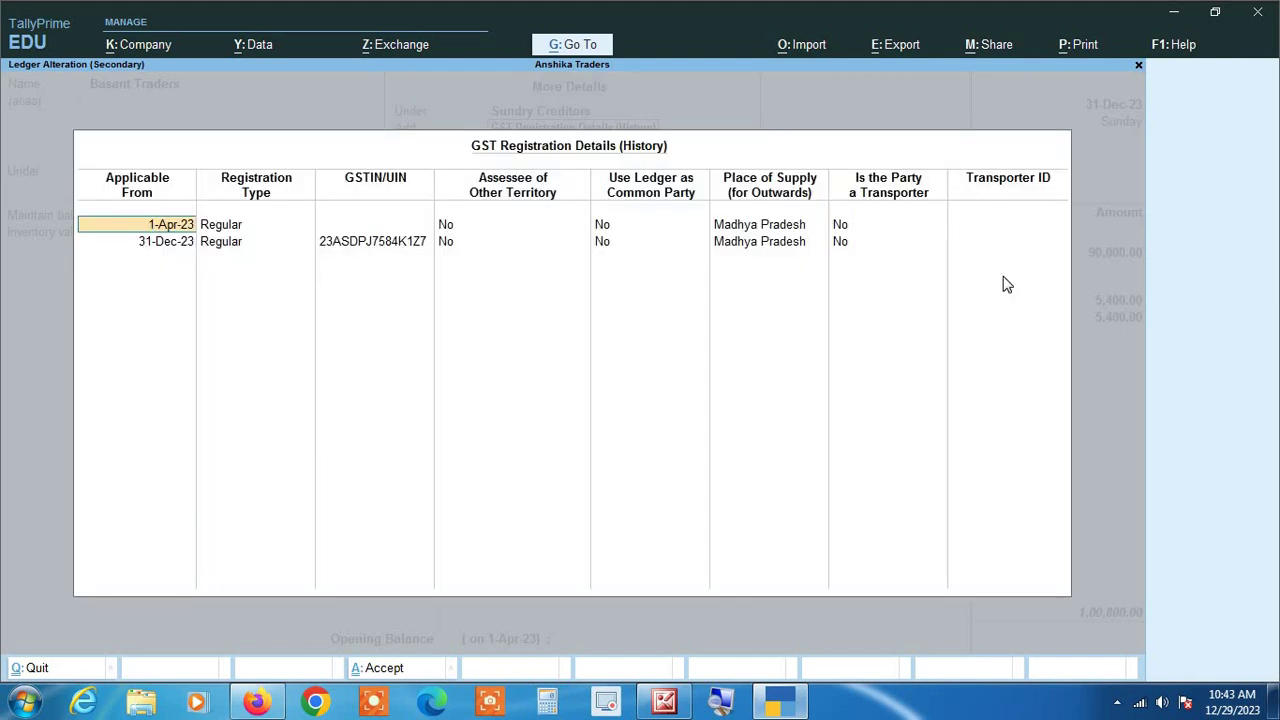
{"action": "key", "text": "ctrl+d"}
{"action": "type", "text": "1 4"}
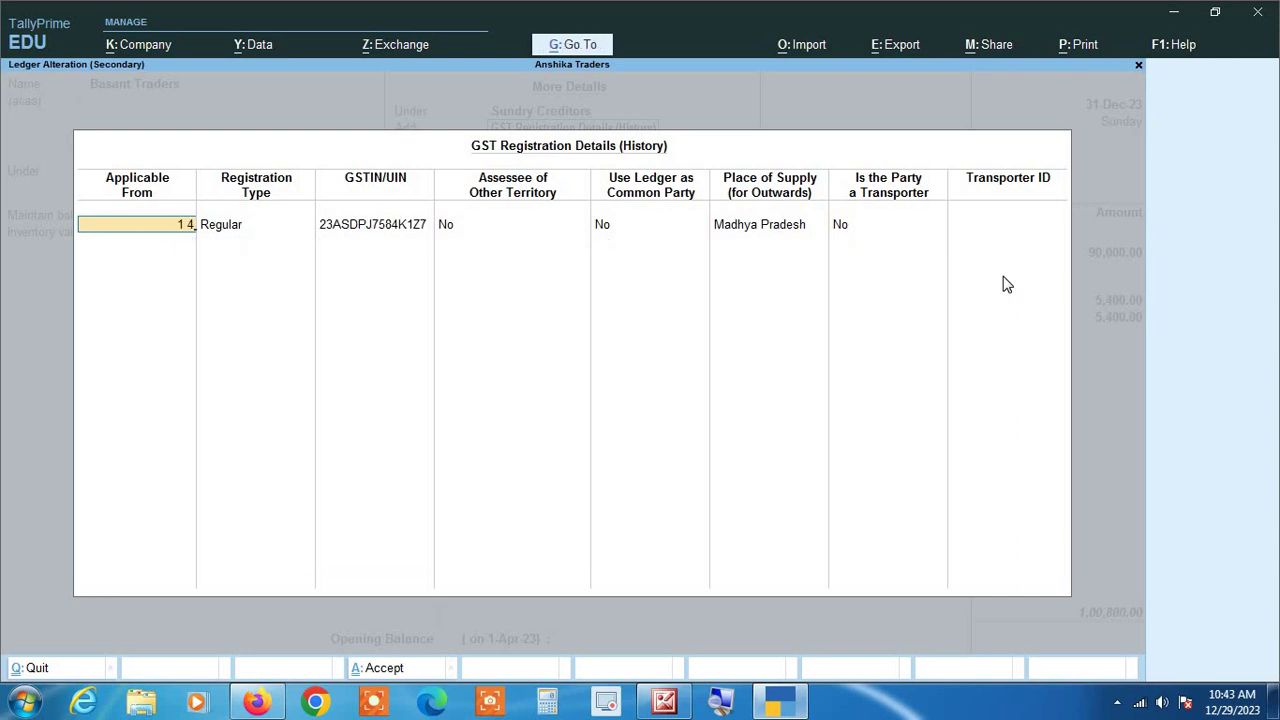
{"action": "key", "text": "Return"}
{"action": "key", "text": "Return"}
{"action": "key", "text": "Return"}
{"action": "key", "text": "Return"}
{"action": "key", "text": "Return"}
{"action": "key", "text": "Return"}
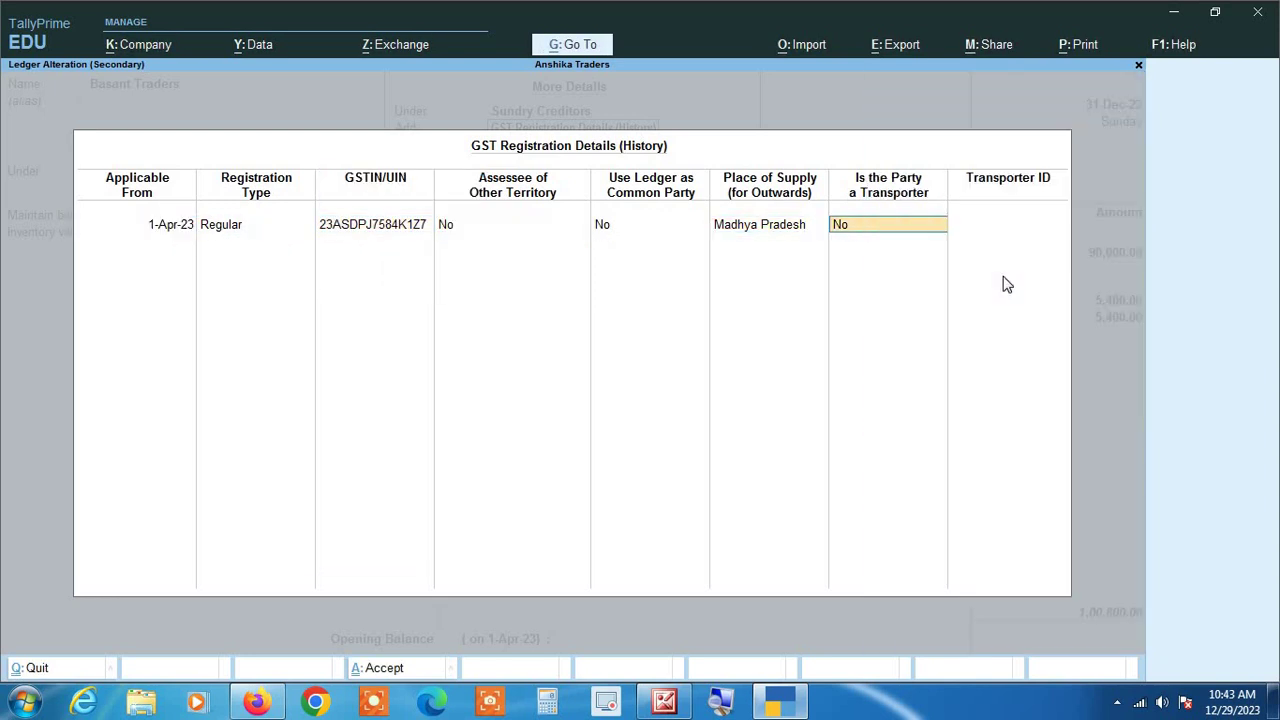
{"action": "key", "text": "Return"}
{"action": "key", "text": "Return"}
{"action": "key", "text": "Return"}
{"action": "key", "text": "Return"}
{"action": "key", "text": "Return"}
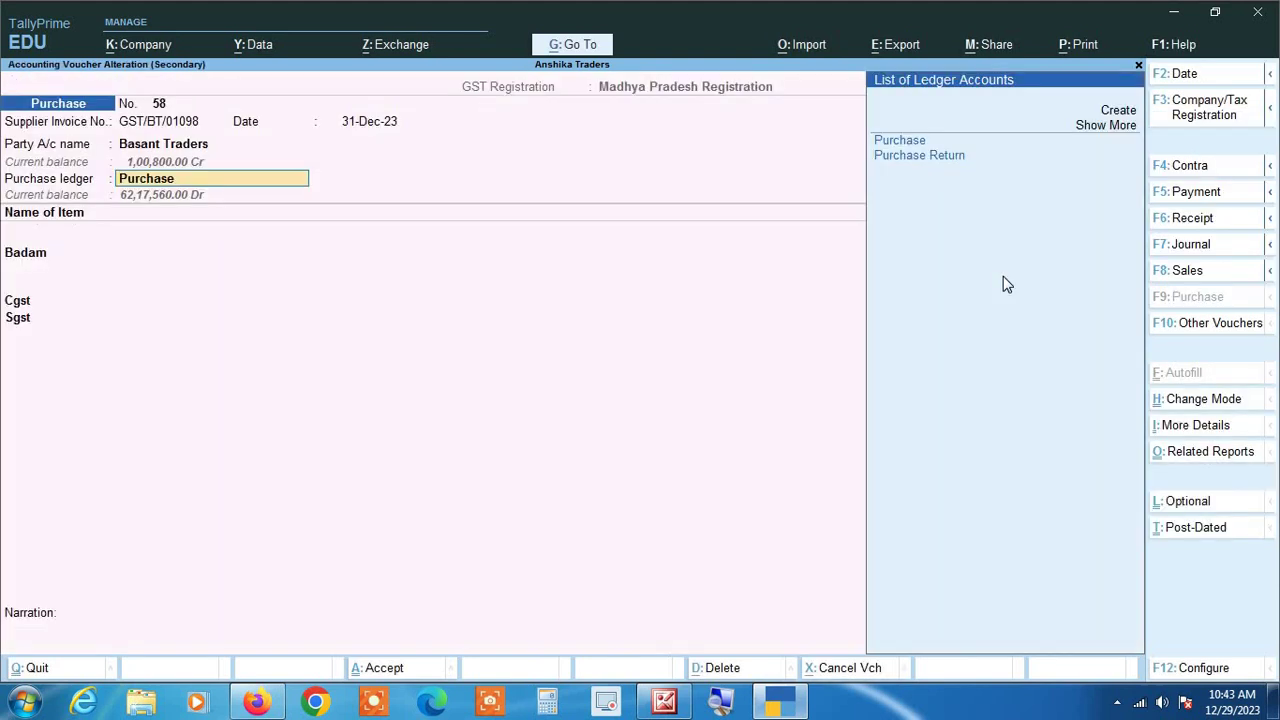
Step: Save the Basant Traders voucher, then open the 31-May-23 Akash Traders voucher No. 20 for alteration
{"action": "key", "text": "ctrl"}
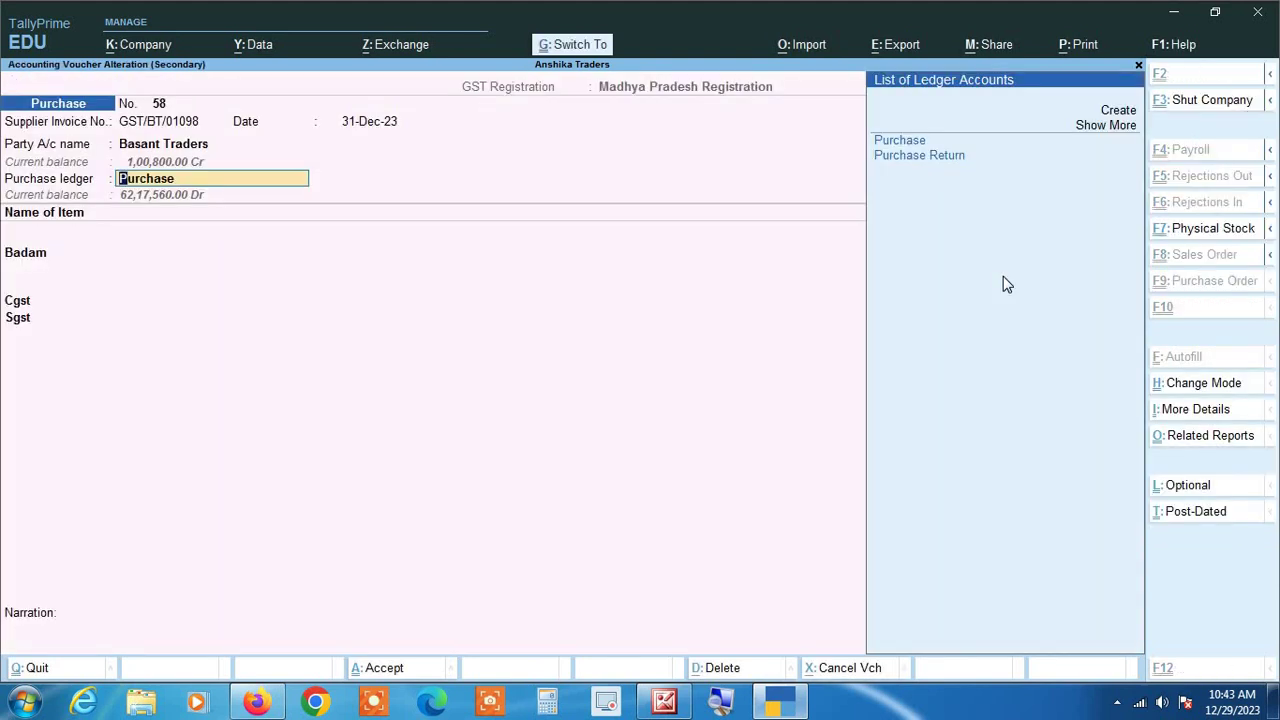
{"action": "key", "text": "ctrl+a"}
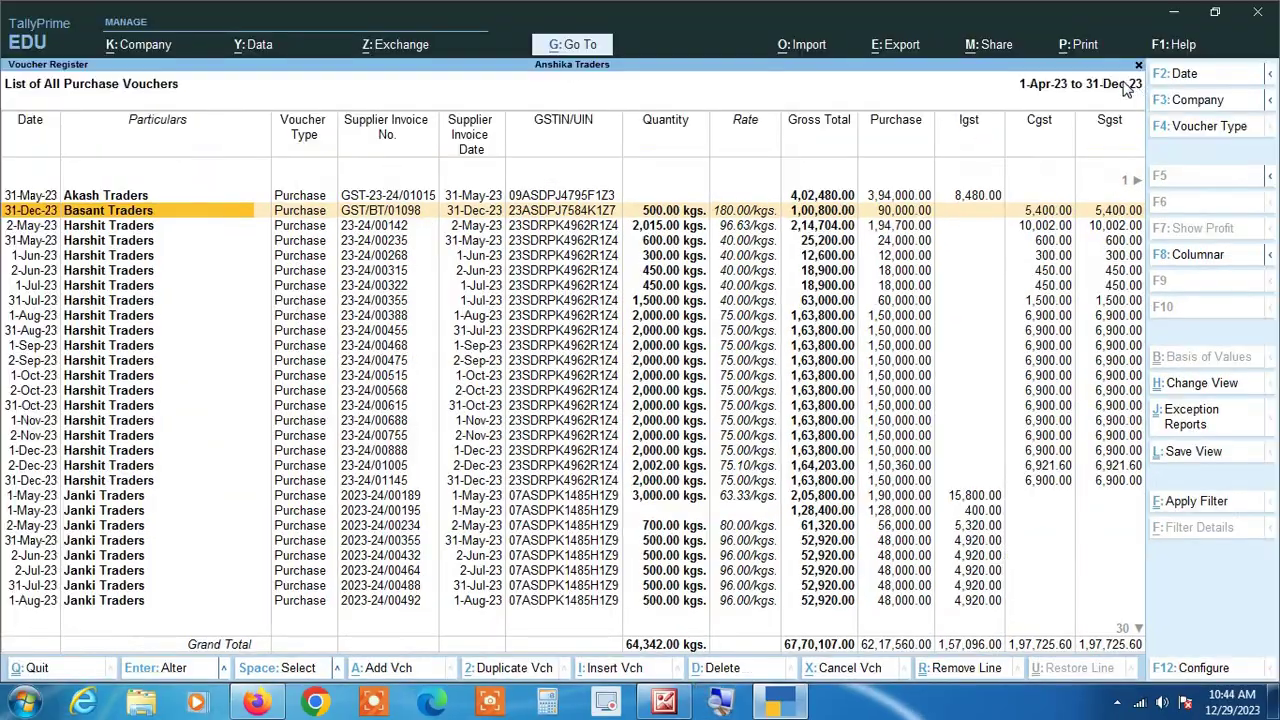
{"action": "key", "text": "Up"}
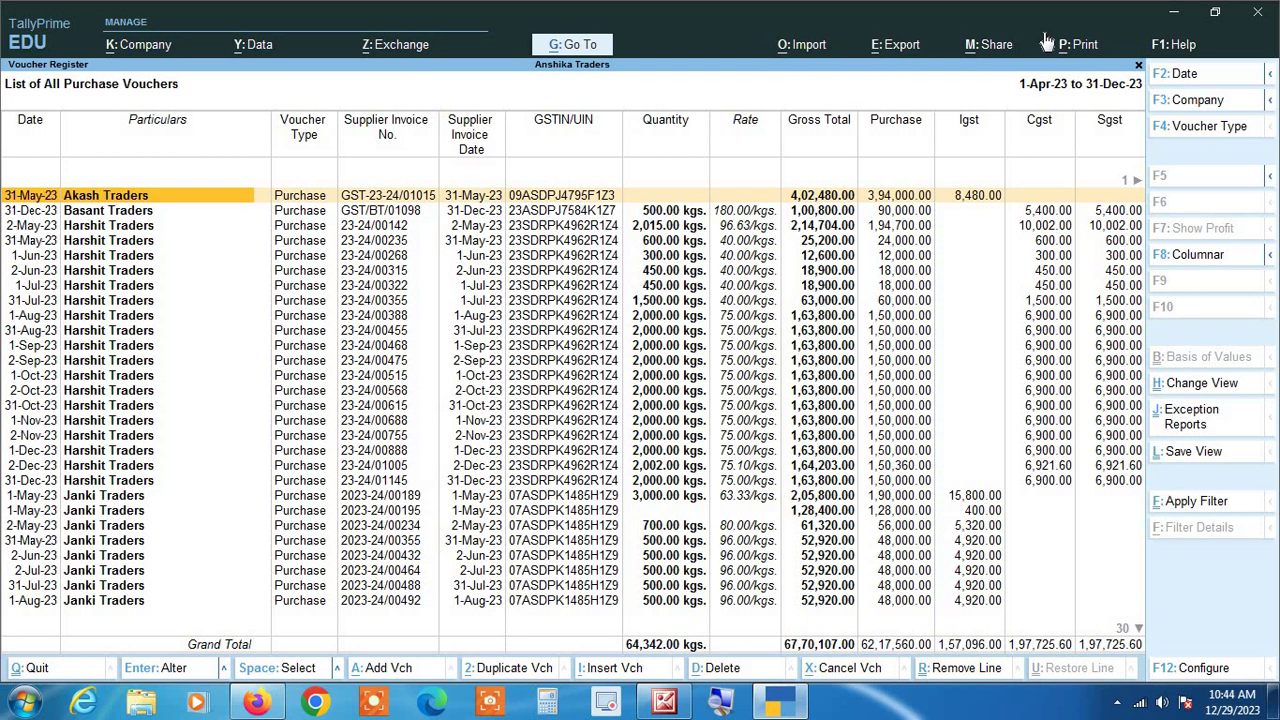
{"action": "key", "text": "Return"}
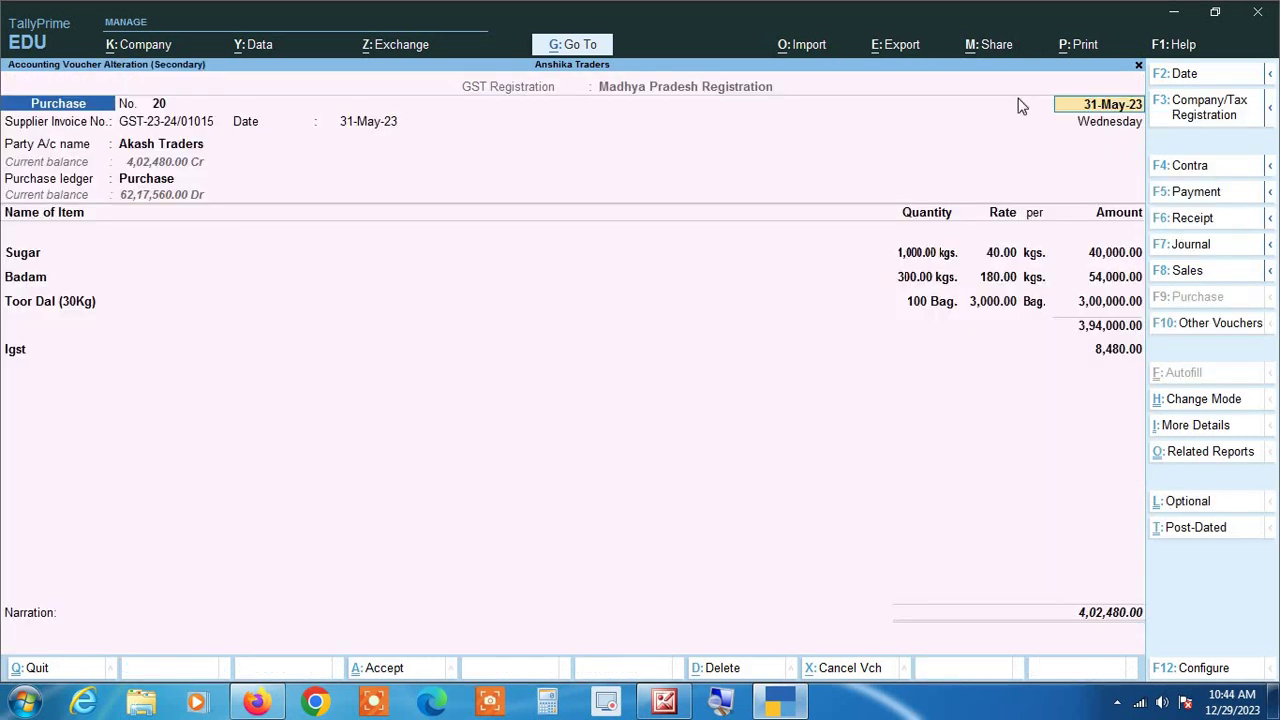